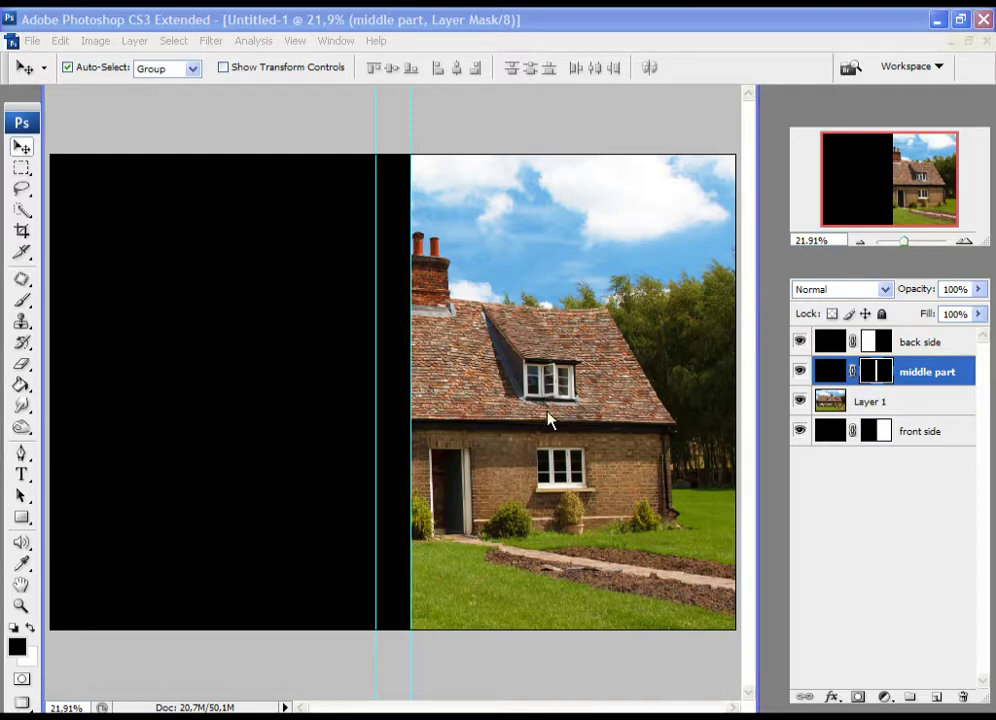
Step: Scale the Layer 1 house photo proportionally to about 29.8% and fit it into the area right of the second guide
left_click(843, 418)
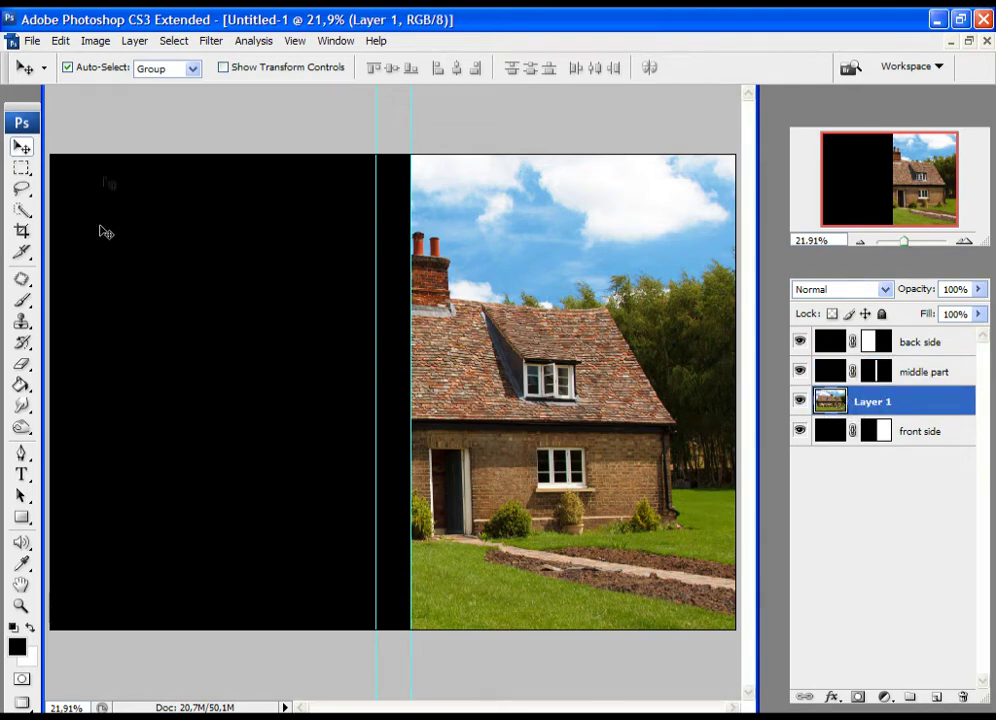
left_click(24, 608)
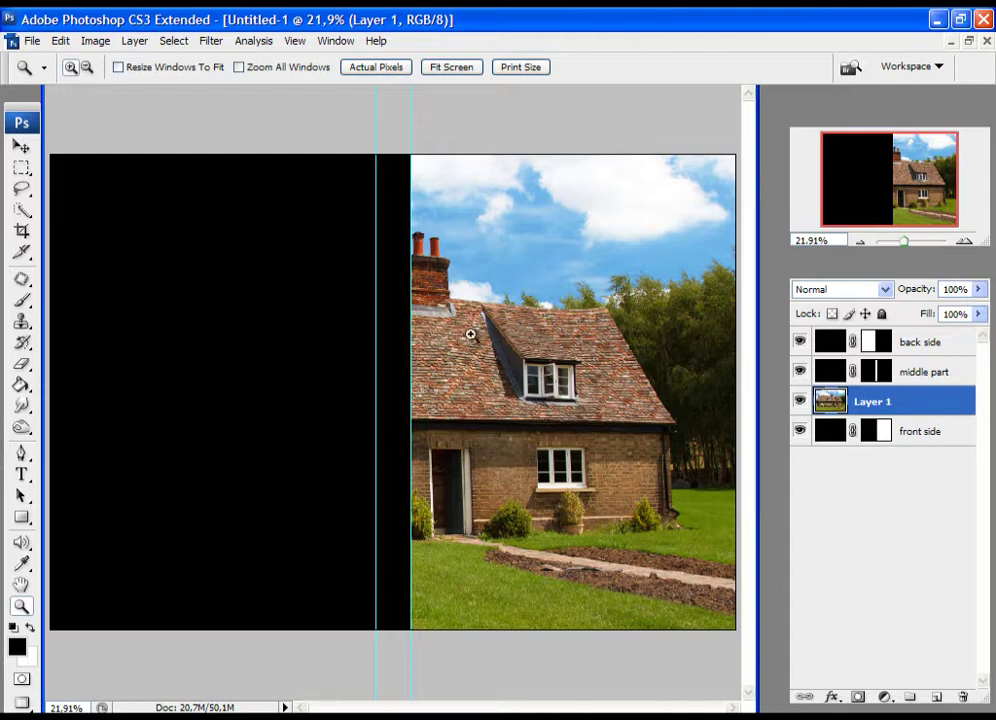
left_click(530, 387, "alt")
left_click(467, 391, "alt")
left_click(460, 391, "alt")
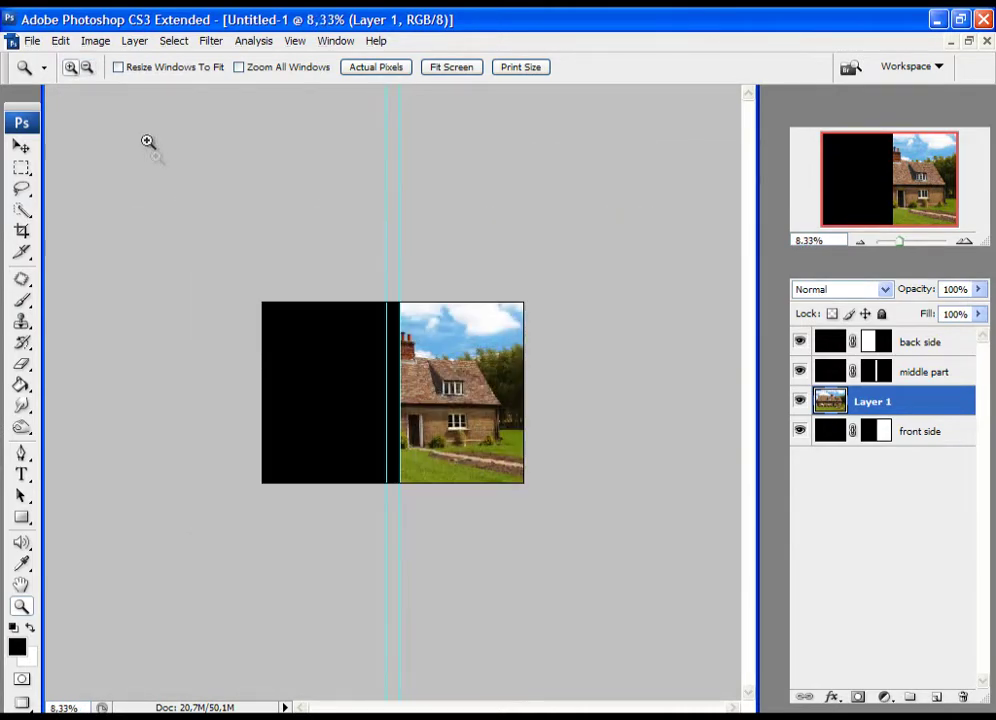
left_click(61, 42)
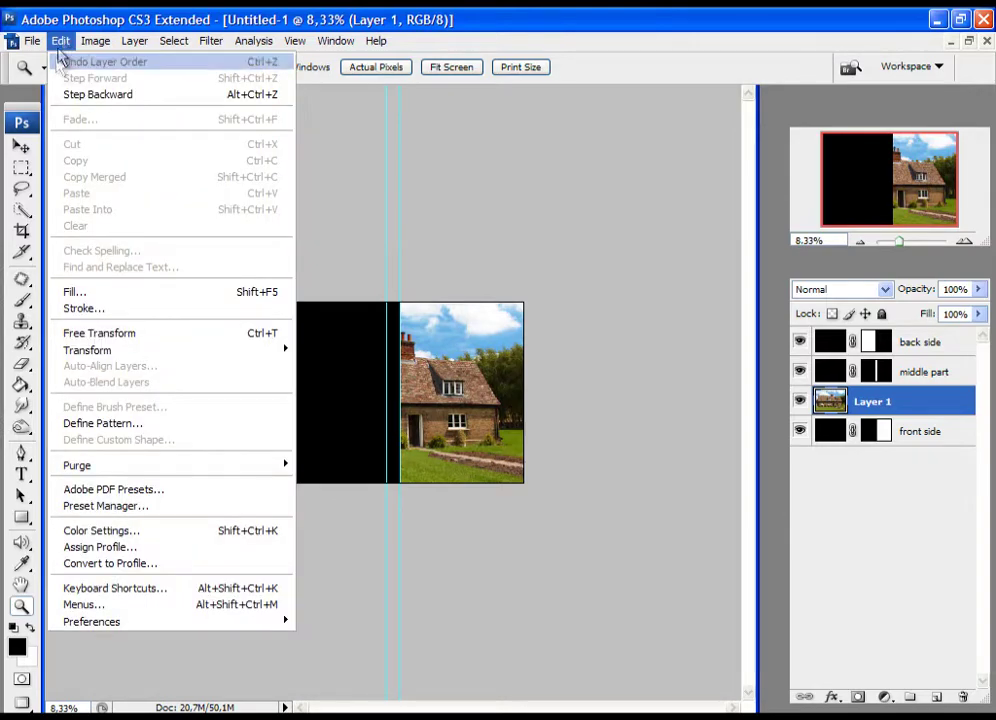
left_click(115, 336)
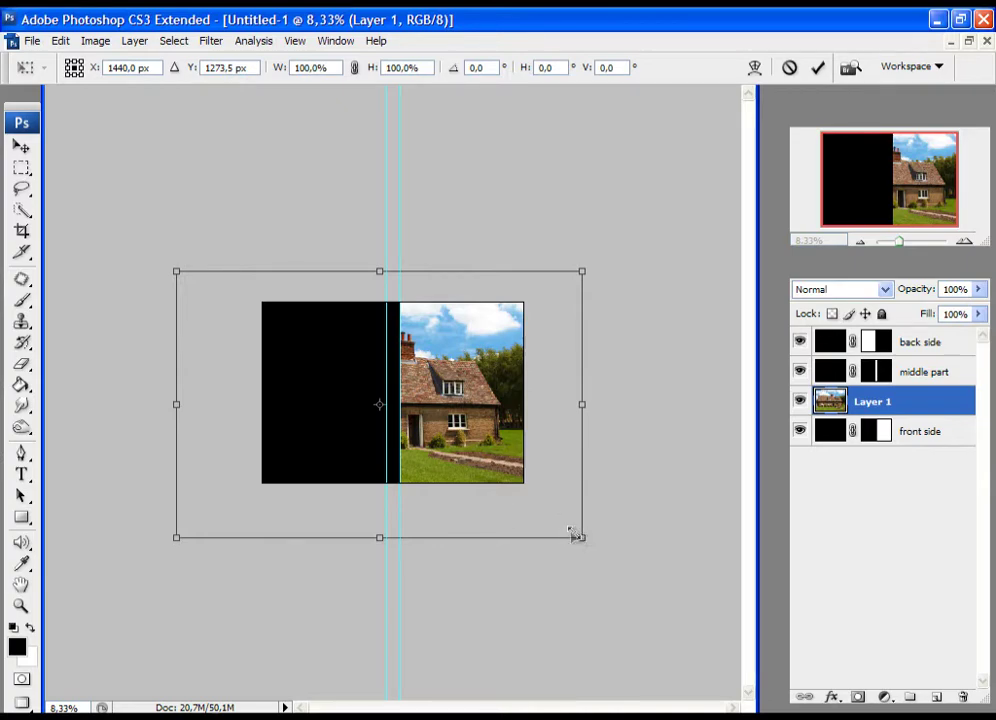
left_click_drag(582, 537, 493, 366)
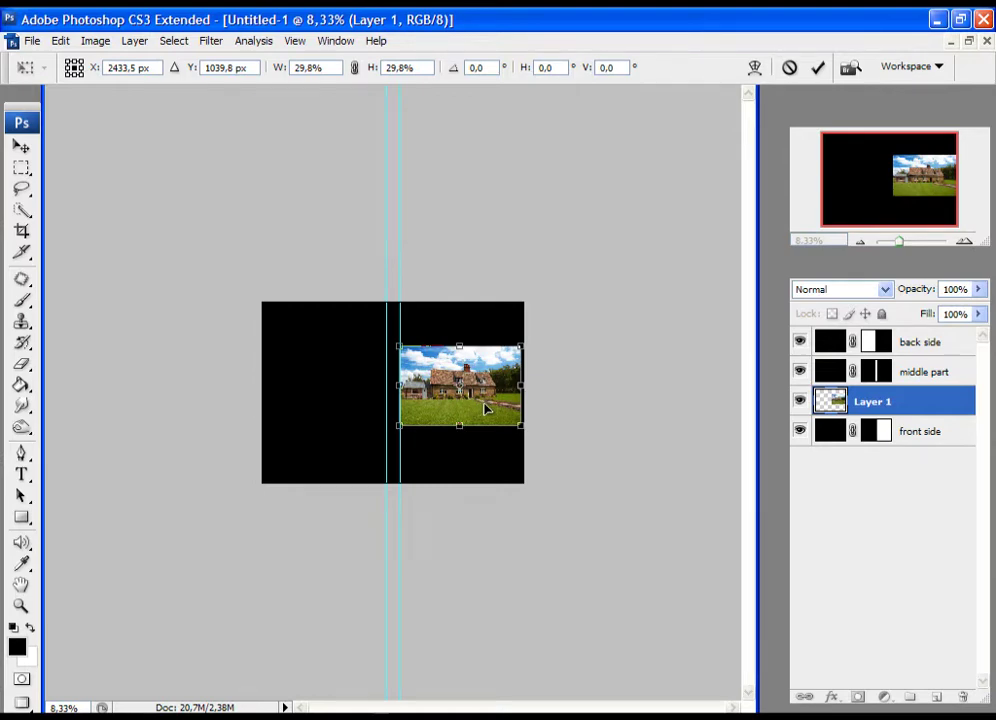
key("ctrl+space")
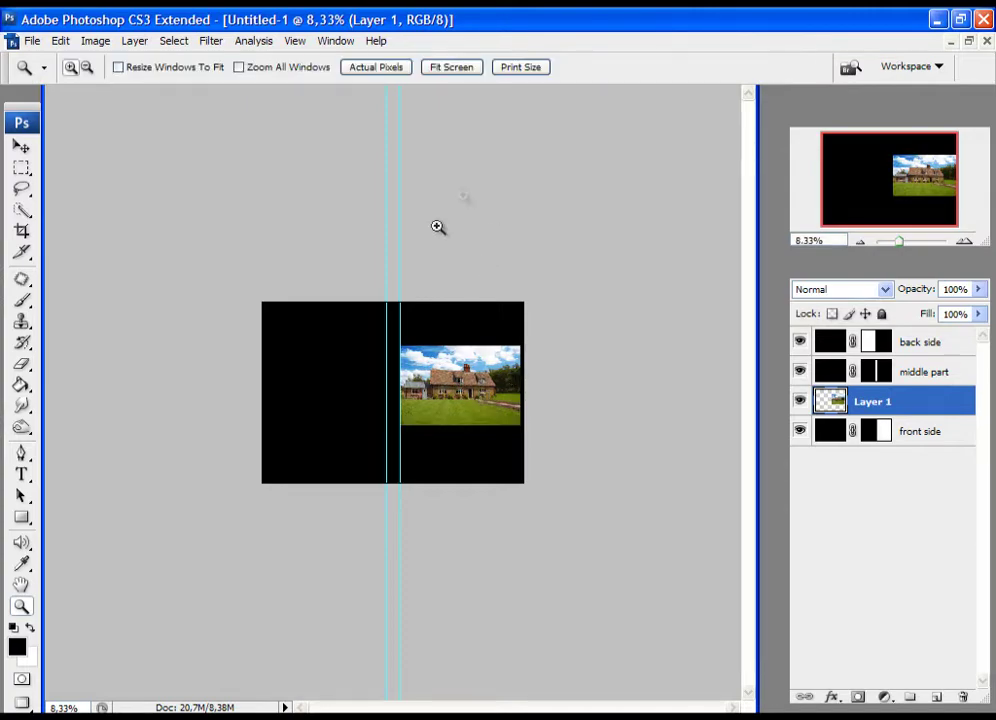
Step: Start a Pen path along the grass line from the photo's left edge to the small outbuilding's brick wall
left_click_drag(387, 331, 541, 461)
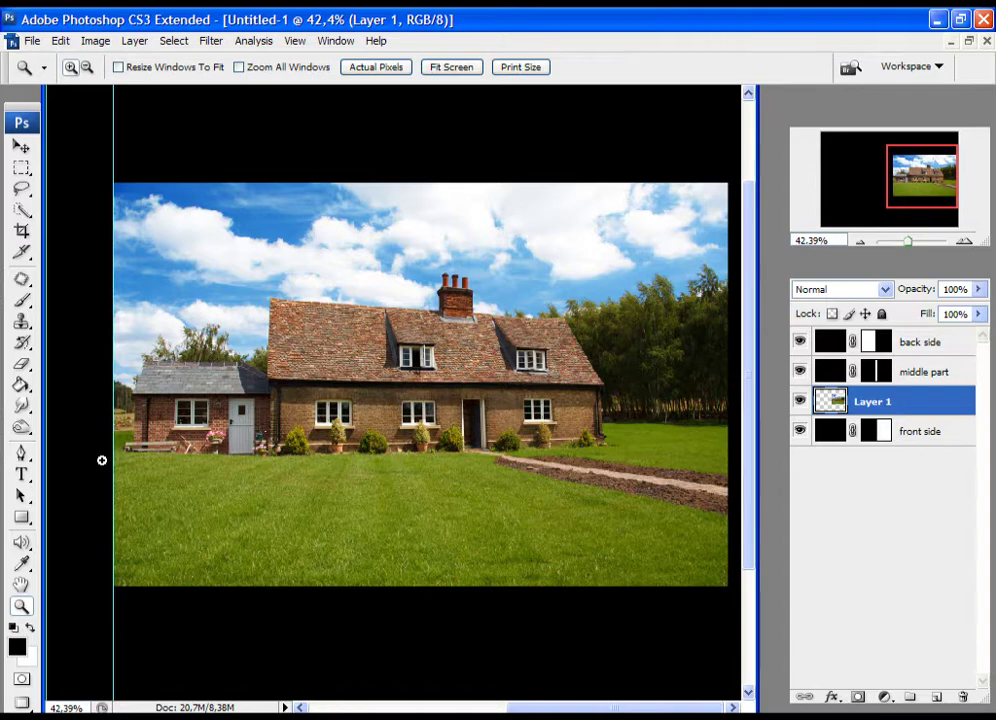
scroll(304, 457, "up", 1)
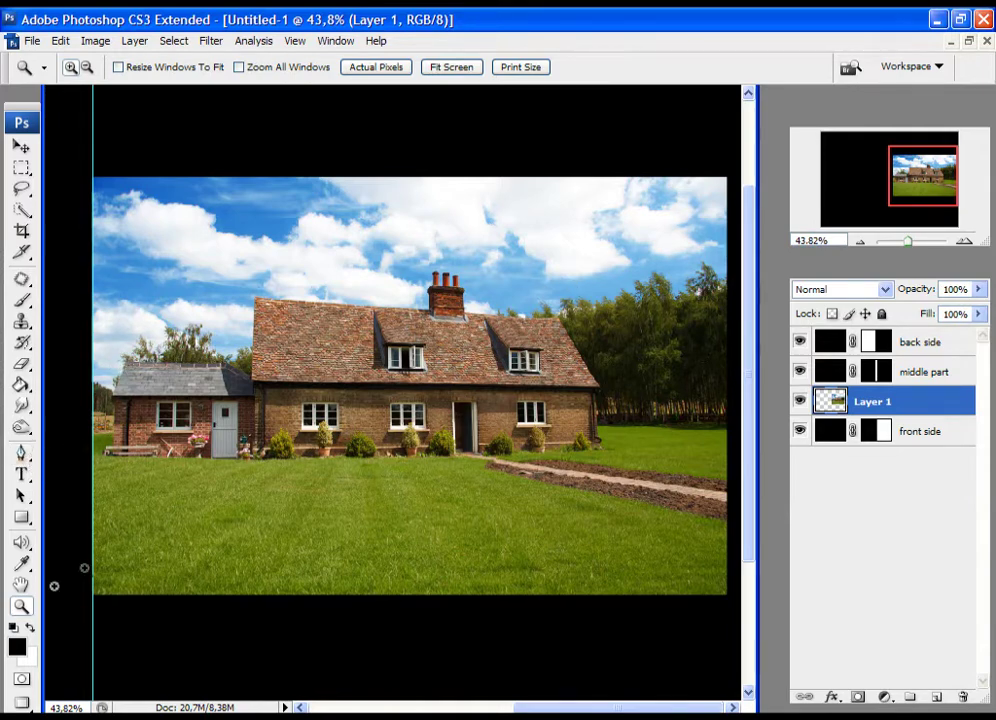
left_click_drag(172, 460, 73, 322)
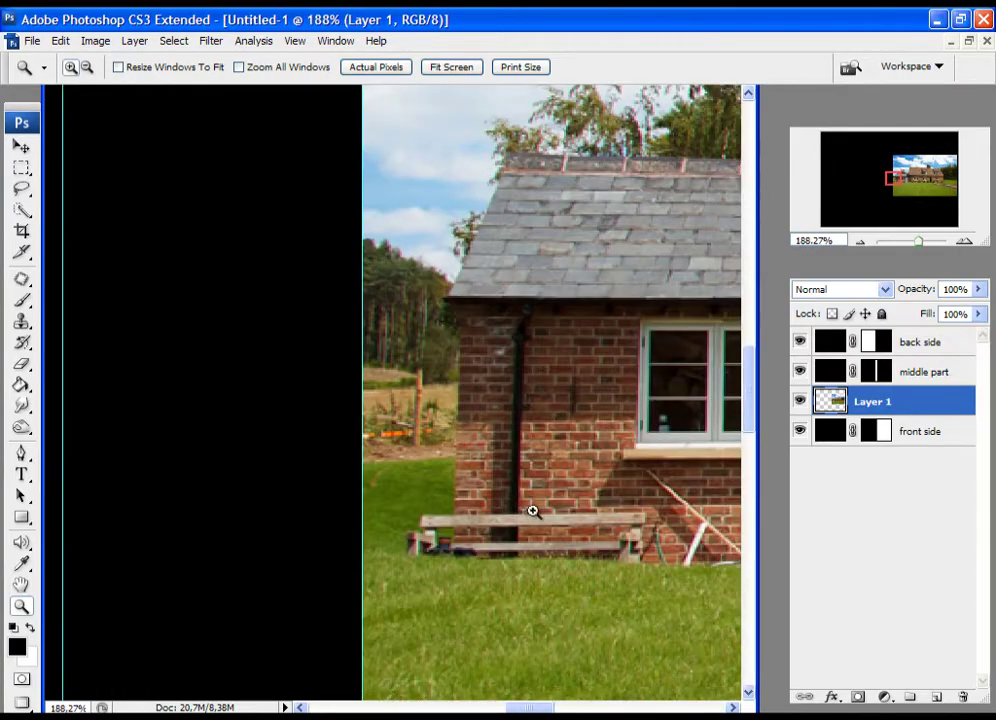
left_click_drag(502, 432, 444, 569)
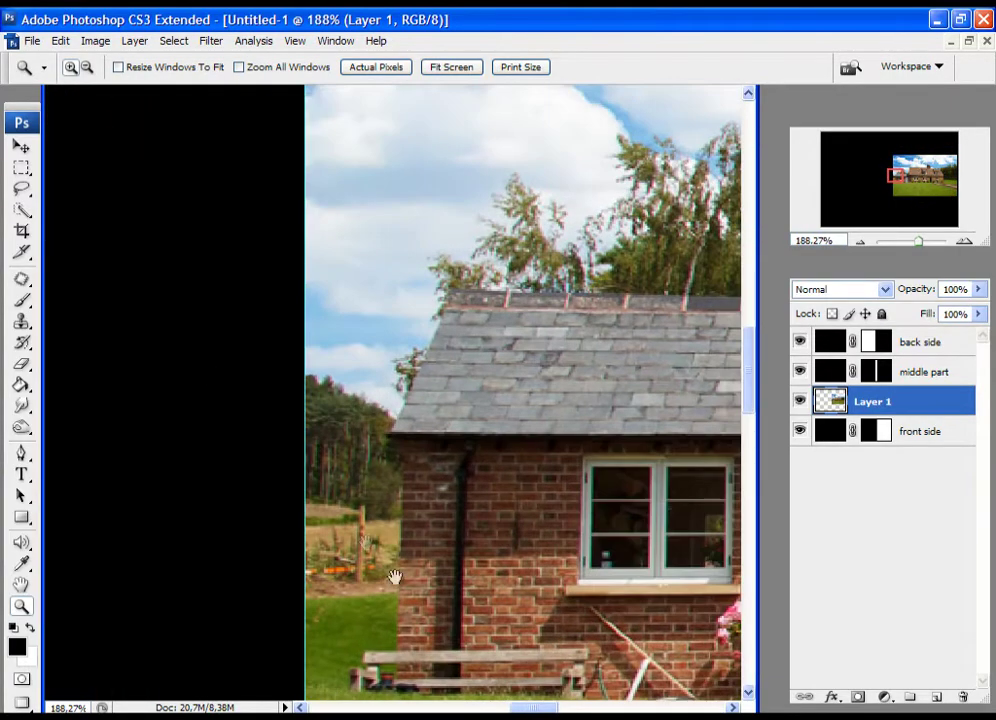
left_click_drag(684, 387, 614, 278)
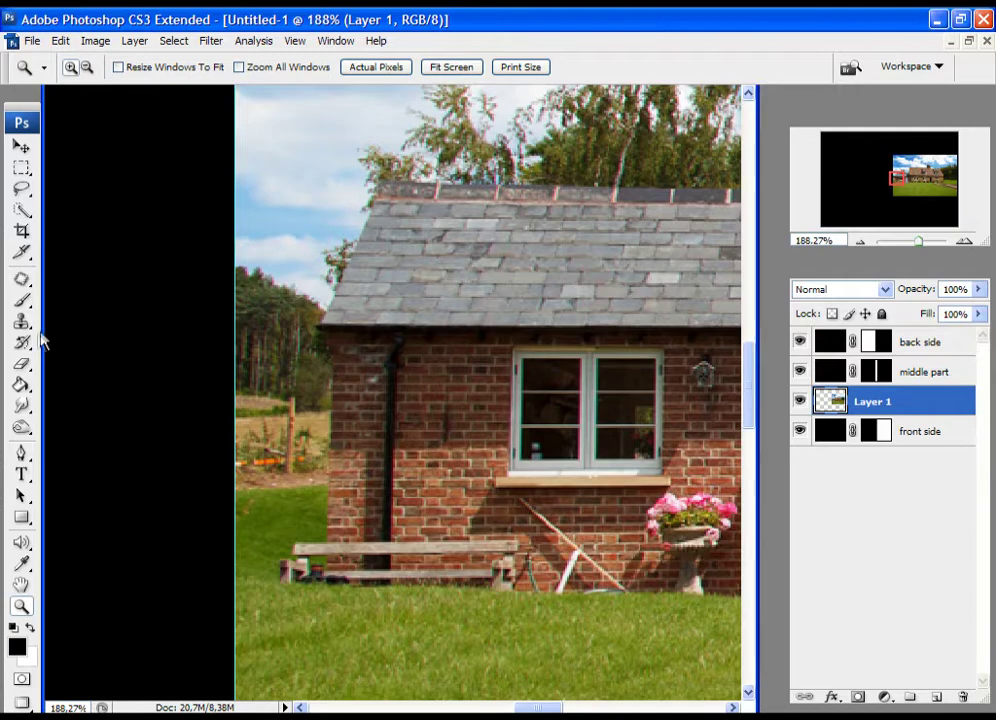
left_click(21, 455)
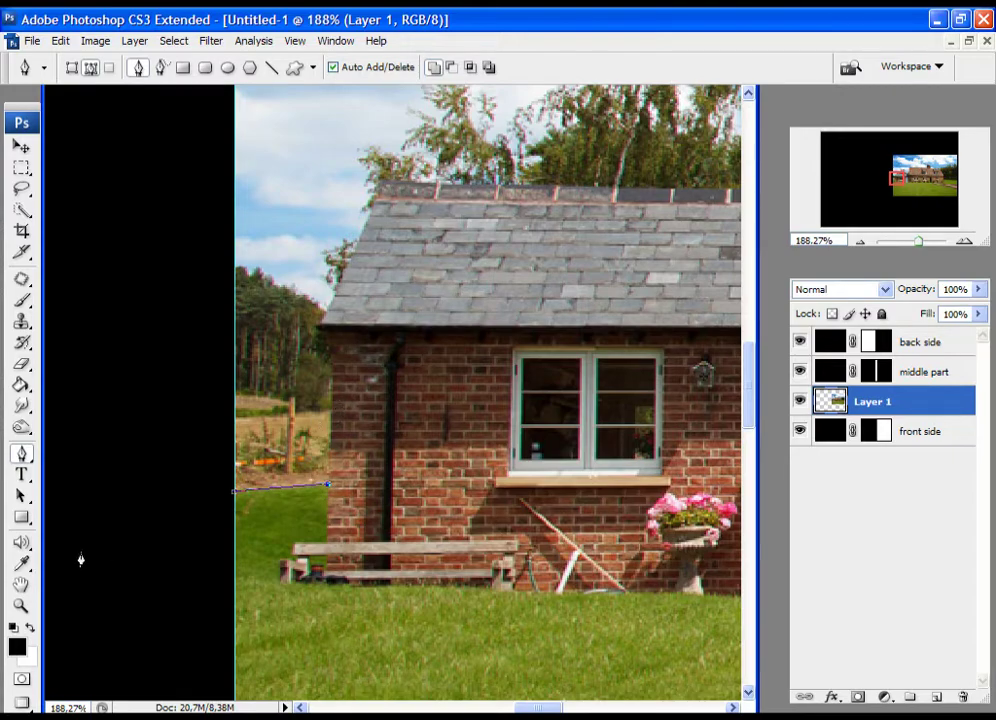
Step: Continue the path up the outbuilding's left wall edge to just below the eaves
left_click(21, 605)
left_click_drag(226, 369, 387, 533)
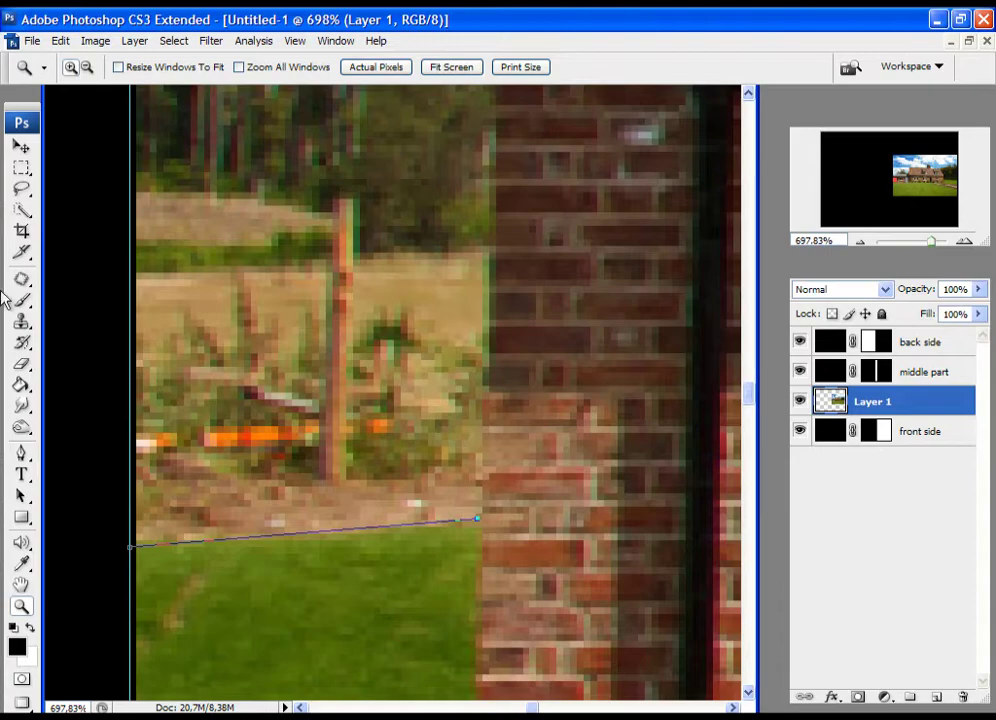
left_click(30, 455)
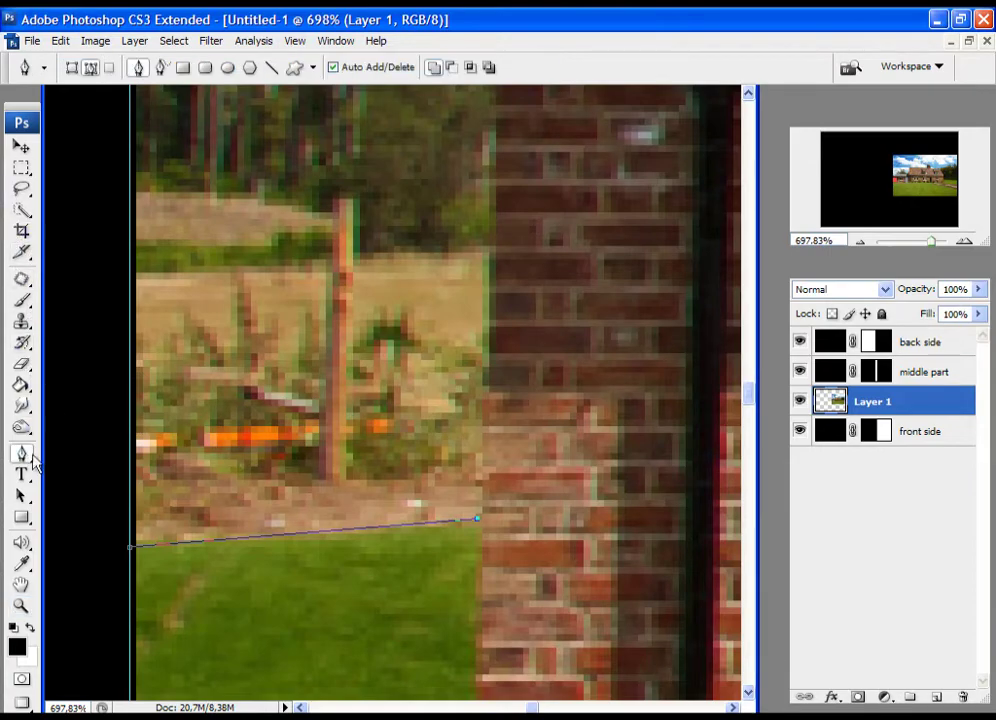
left_click_drag(561, 509, 529, 443)
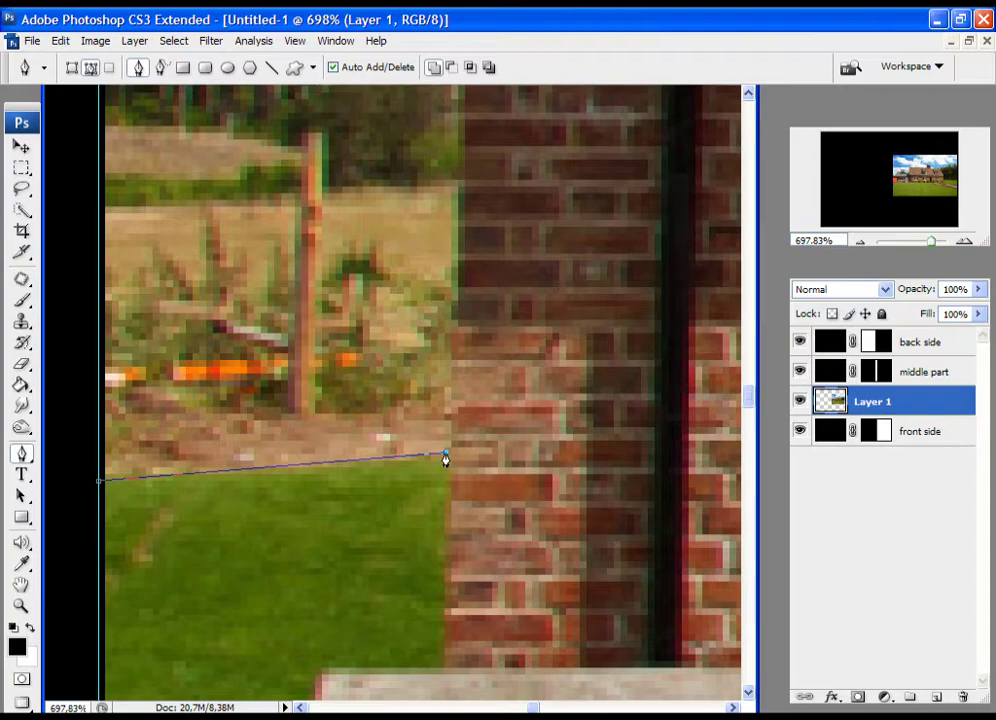
left_click_drag(521, 311, 473, 518)
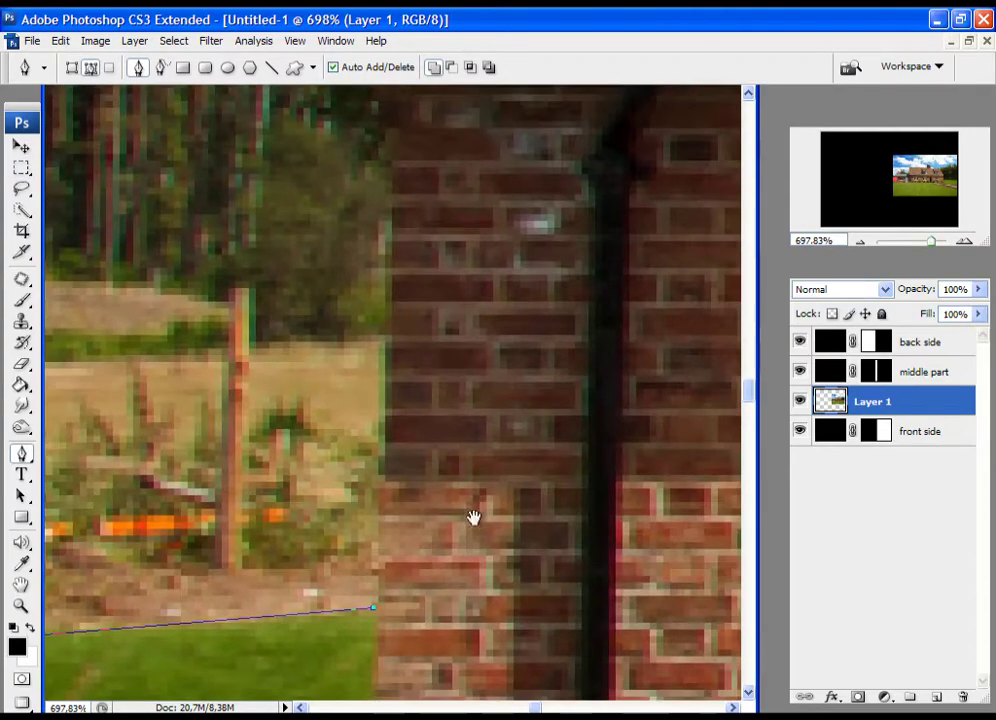
left_click(389, 238)
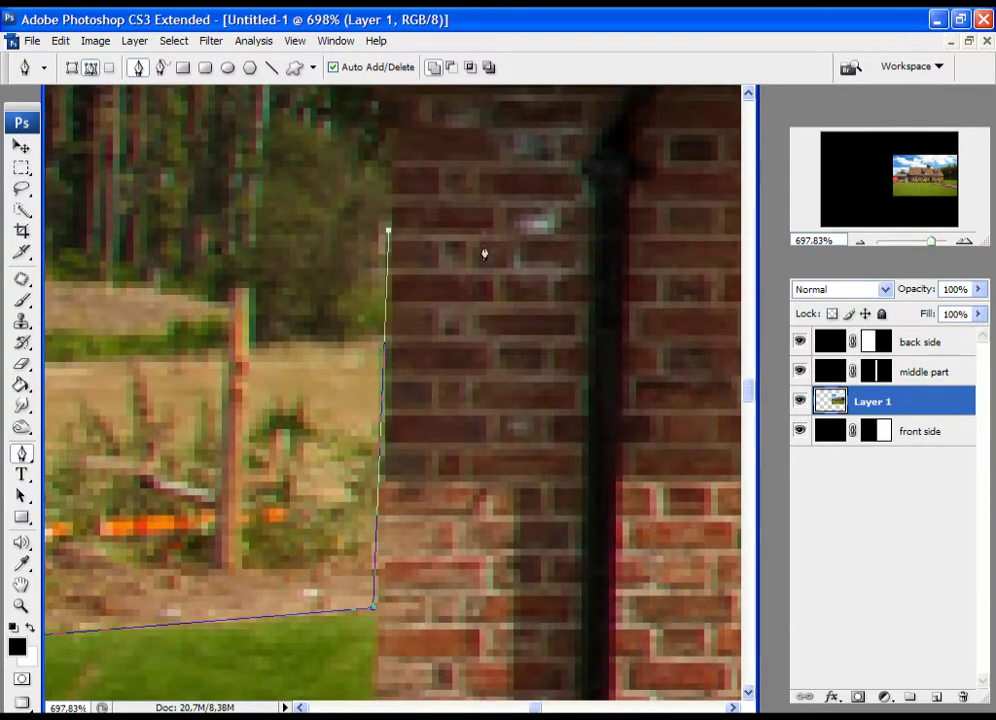
left_click_drag(447, 238, 449, 478)
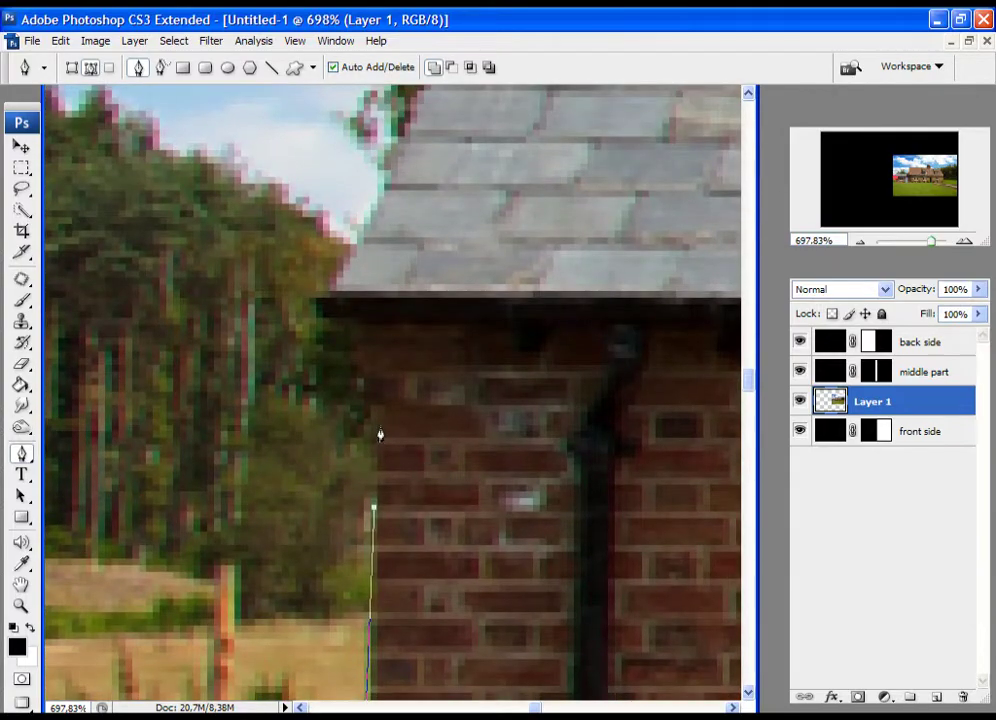
left_click(377, 438)
Step: Trace the path around the outbuilding's eaves and up the sloping slate roof edge to the ridge corner
left_click(21, 606)
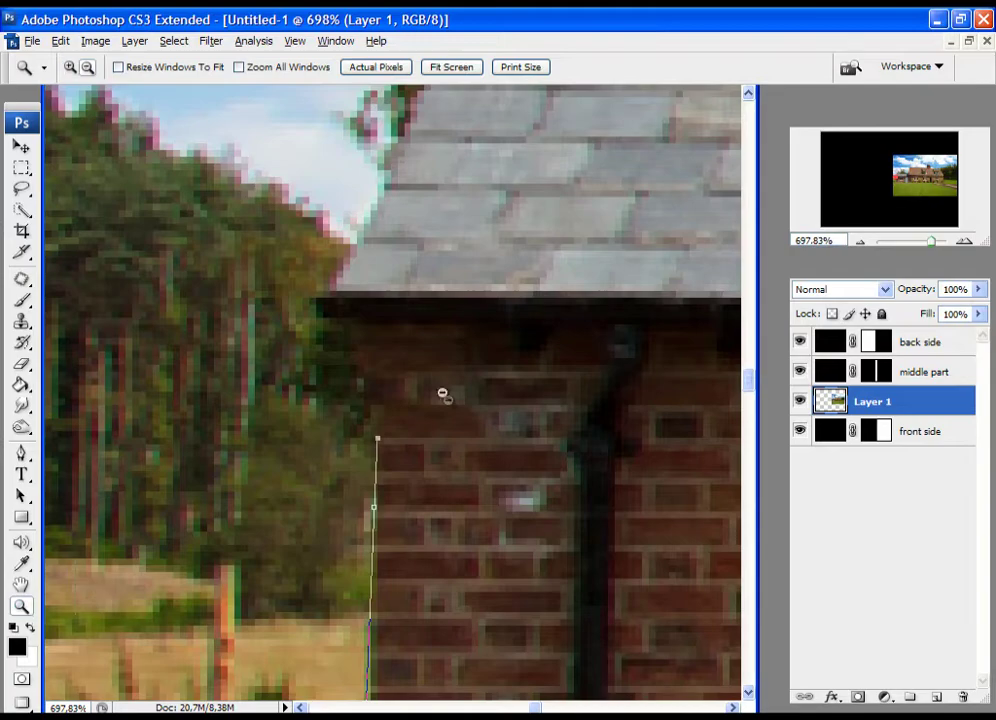
left_click(416, 394, "alt")
left_click(382, 407, "alt")
left_click(374, 421, "alt")
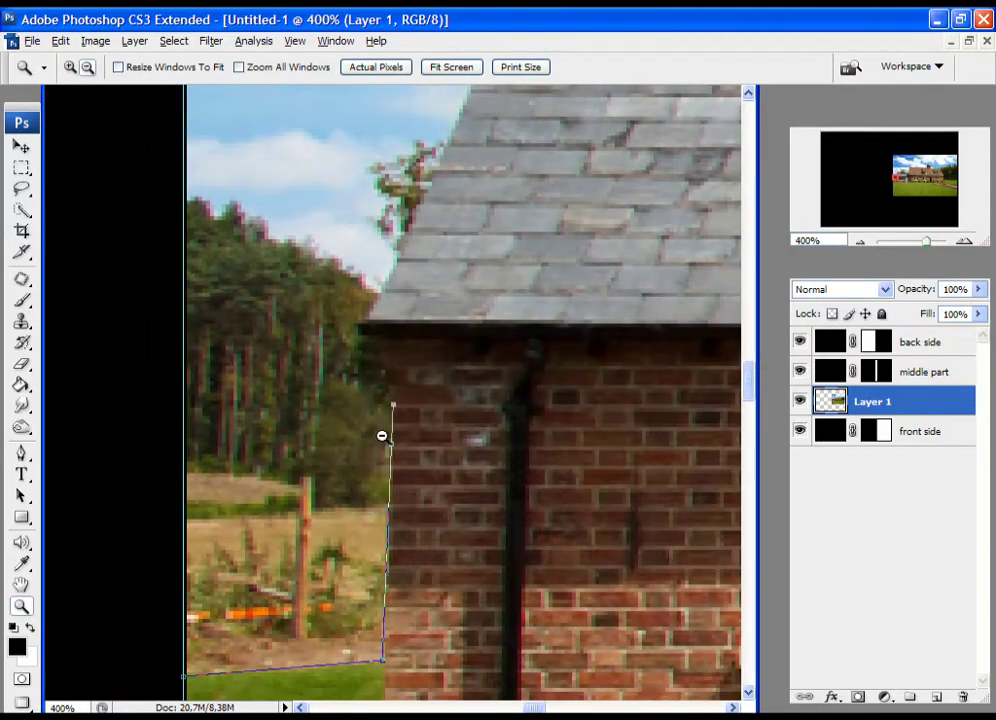
left_click_drag(313, 284, 511, 463)
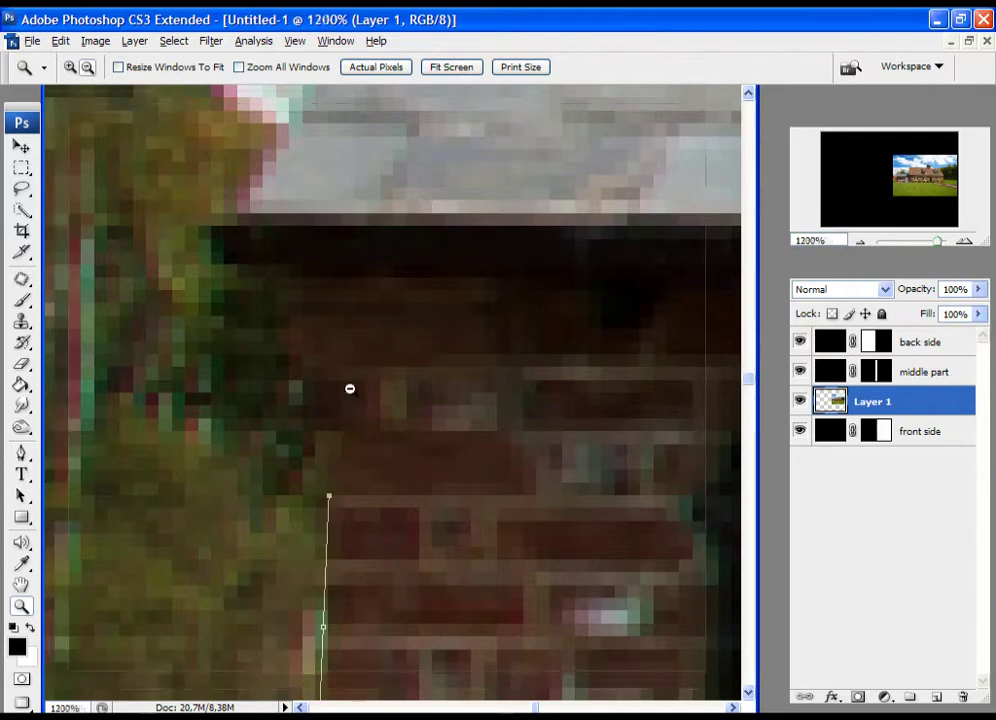
left_click(349, 389, "alt")
left_click(340, 378, "alt")
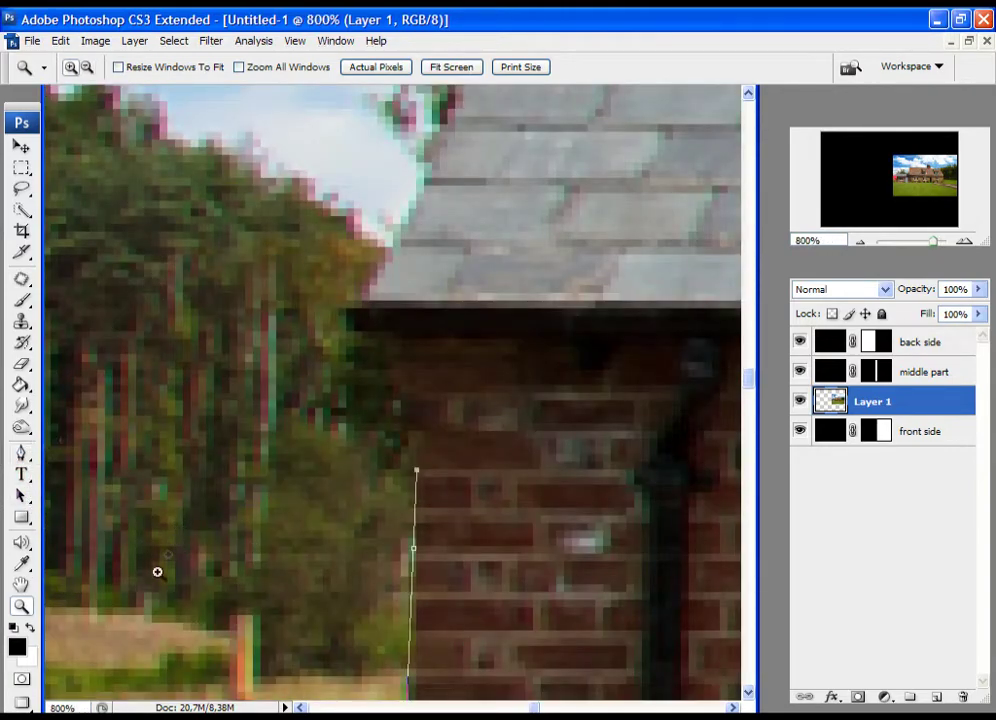
left_click(21, 455)
left_click(362, 335)
left_click_drag(356, 312, 216, 641)
left_click(420, 197)
left_click_drag(512, 202, 409, 388)
left_click(370, 220)
Step: Extend the path along the top of the outbuilding's ridge tiles below the trees
left_click_drag(523, 295, 265, 329)
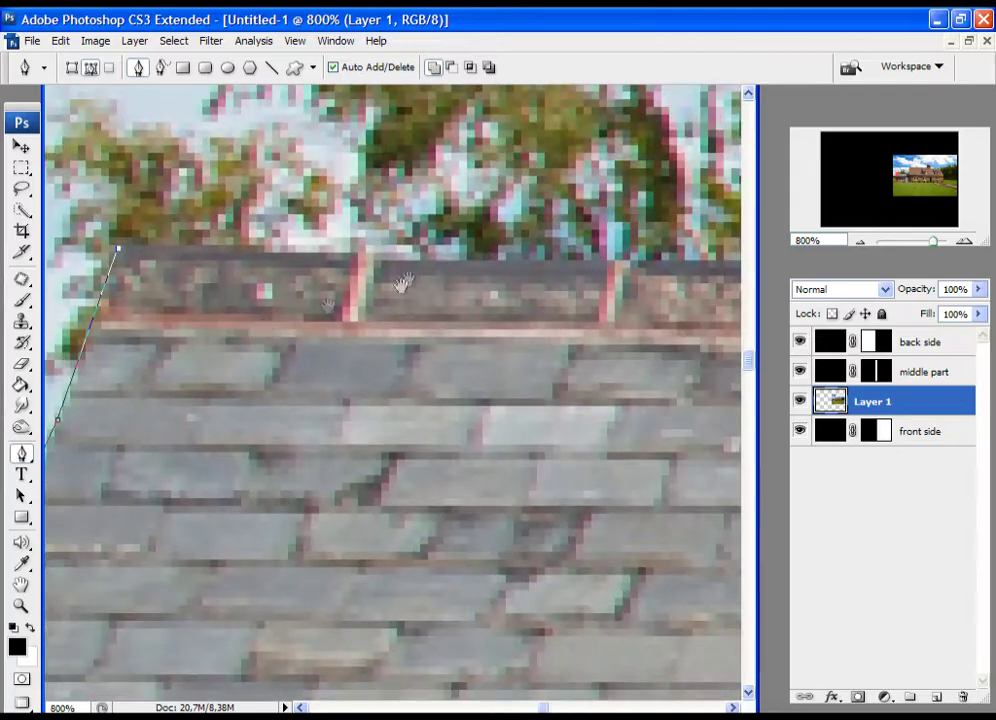
left_click(360, 251)
left_click_drag(515, 352, 417, 392)
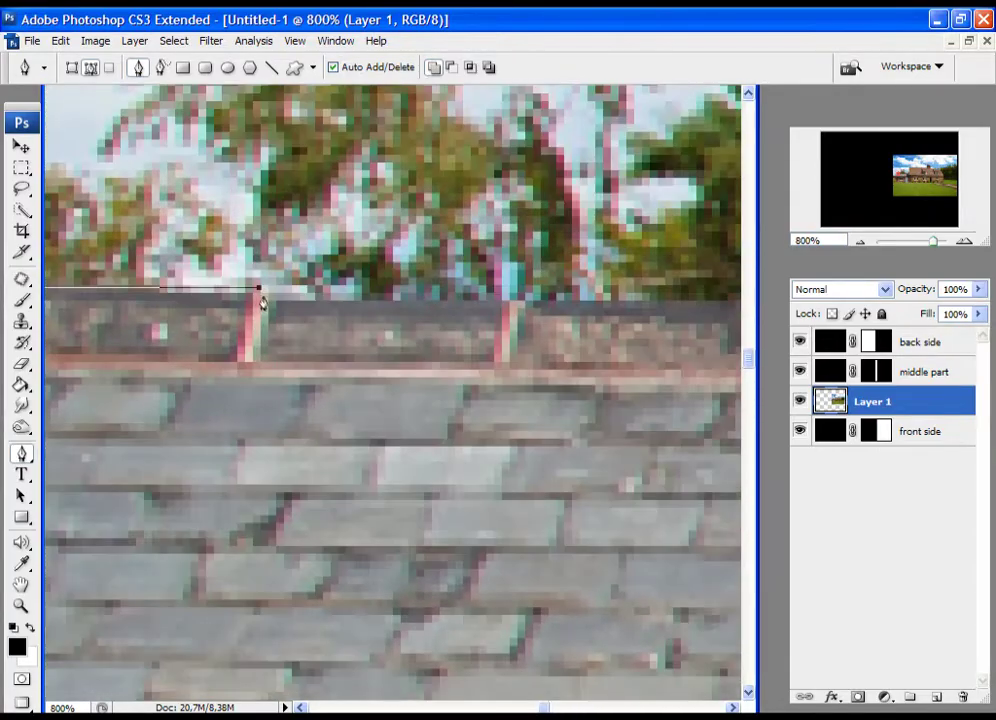
left_click(608, 293)
left_click_drag(612, 377, 182, 402)
left_click(618, 325)
left_click_drag(631, 396, 149, 400)
left_click_drag(433, 400, 188, 398)
left_click(22, 607)
left_click(360, 393, "alt")
left_click_drag(360, 393, 468, 475)
left_click(22, 454)
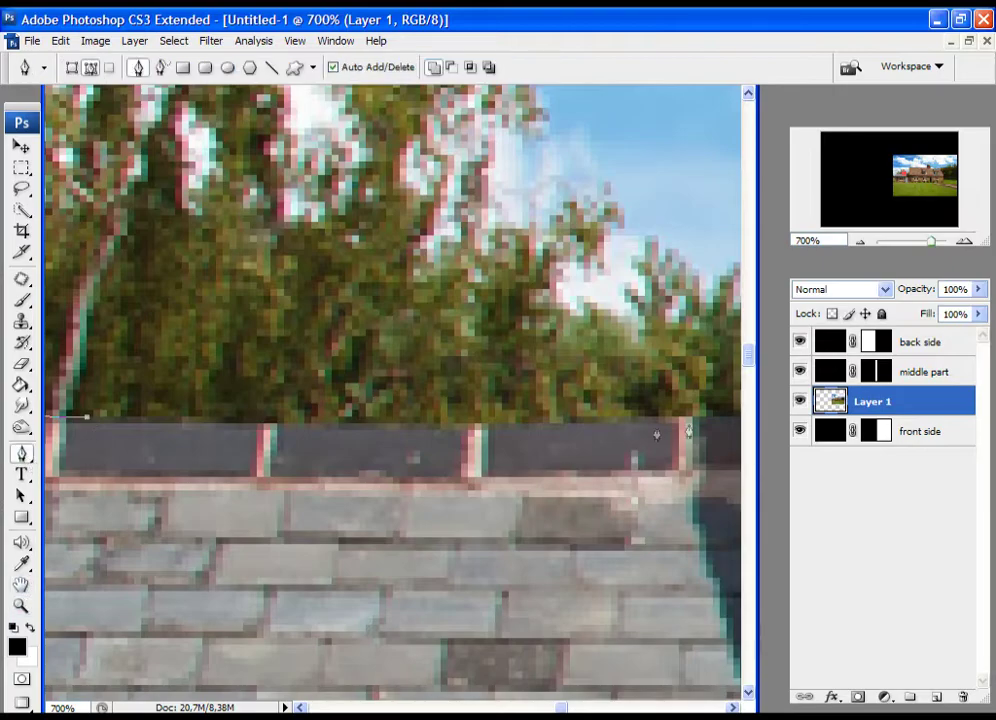
left_click(688, 417)
Step: Follow the outbuilding's ridge end and sloping hip with the path down to the main house's roof
left_click_drag(615, 483, 195, 471)
left_click_drag(370, 403, 442, 441)
left_click_drag(400, 501, 204, 417)
left_click(540, 516)
left_click(547, 523)
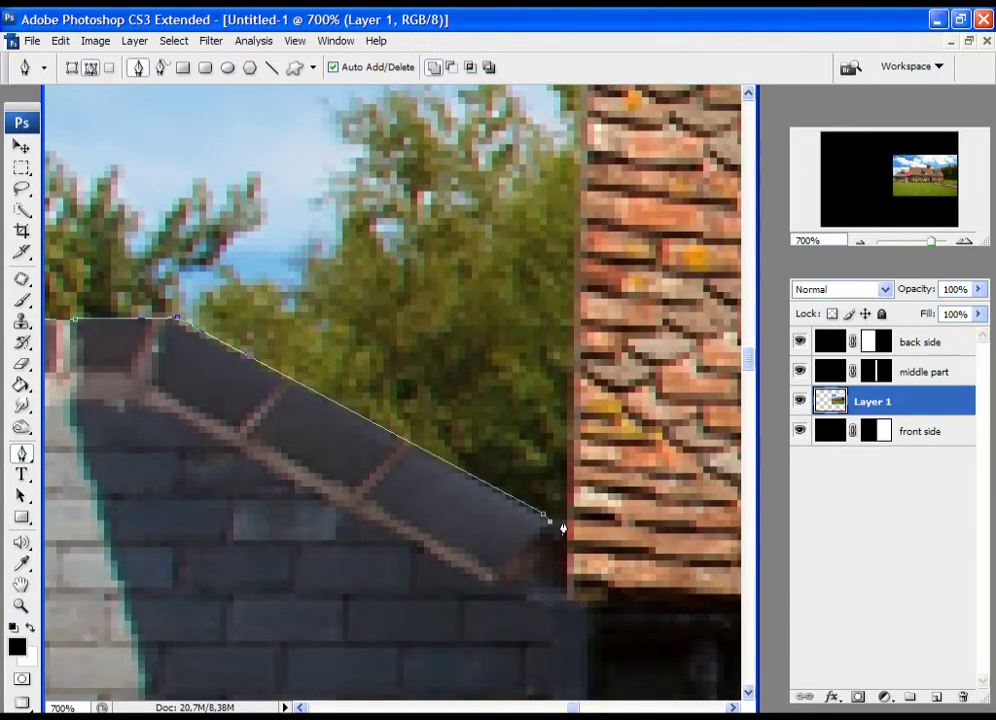
left_click(561, 523)
Step: Run the path up the left edge of the main tiled roof and around its upper corner
left_click_drag(597, 430, 581, 565)
scroll(529, 278, "up", 10)
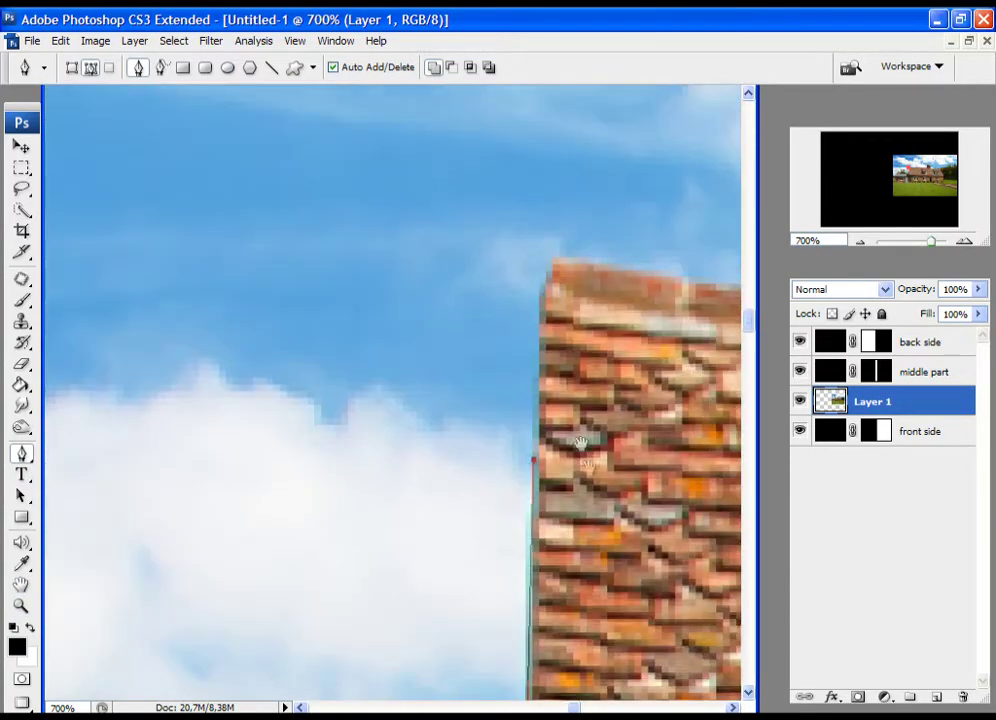
left_click(541, 280)
left_click(558, 262)
Step: Trace the main roof's ridge against the sky with curved path points, heading towards the first dormer
left_click_drag(650, 400, 154, 376)
left_click_drag(655, 304, 711, 308)
left_click_drag(590, 420, 272, 418)
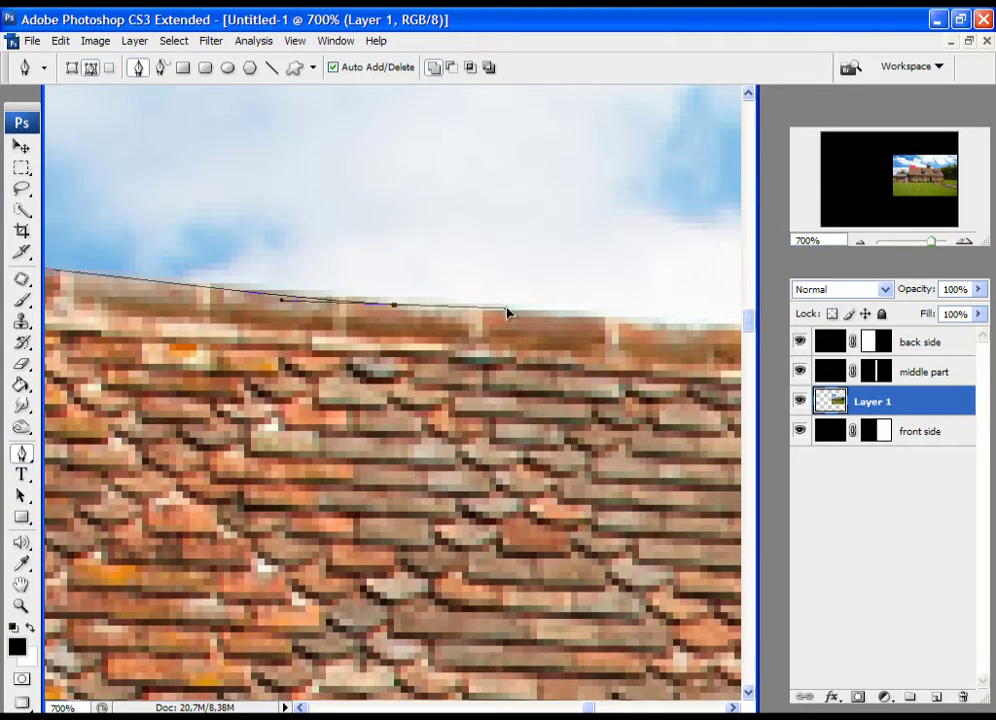
left_click_drag(604, 318, 663, 324)
left_click_drag(568, 440, 168, 471)
left_click_drag(630, 450, 155, 420)
left_click_drag(630, 450, 155, 420)
left_click(522, 374)
left_click(60, 41)
left_click(90, 94)
Step: Continue the path along the ridge past the first dormer to the chimney base, and up to the ledge under its cap
left_click(518, 367)
left_click(22, 605)
left_click(400, 385, "alt")
left_click(425, 373, "alt")
left_click_drag(370, 450, 385, 515)
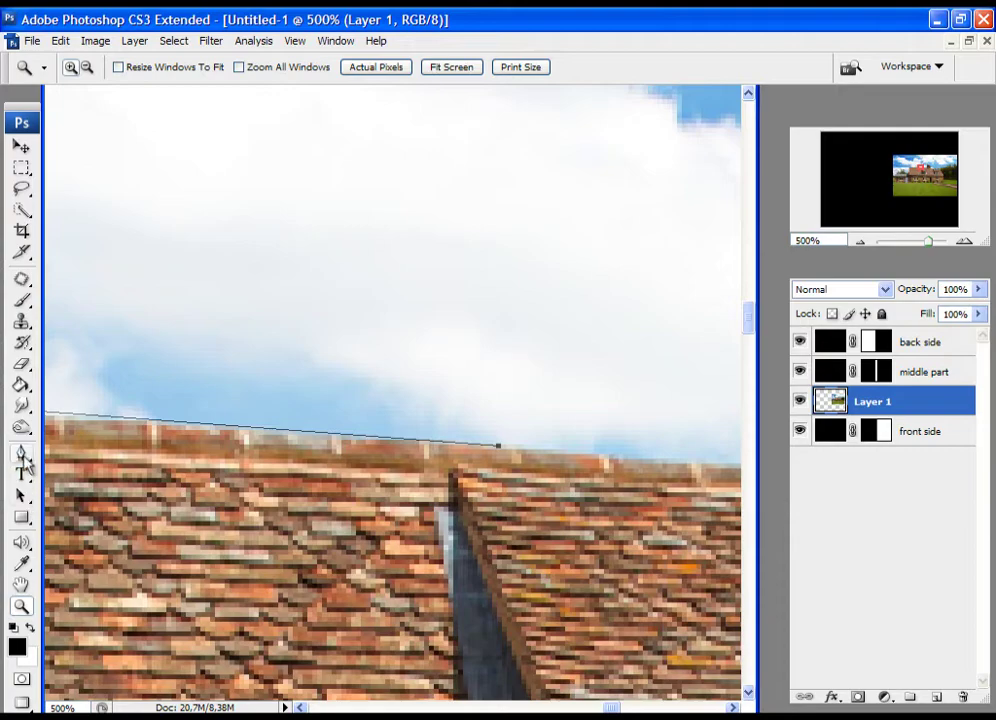
left_click(23, 455)
left_click_drag(610, 470, 280, 432)
left_click(528, 436)
scroll(580, 438, "right", 3)
left_click_drag(520, 466, 567, 459)
left_click(518, 296)
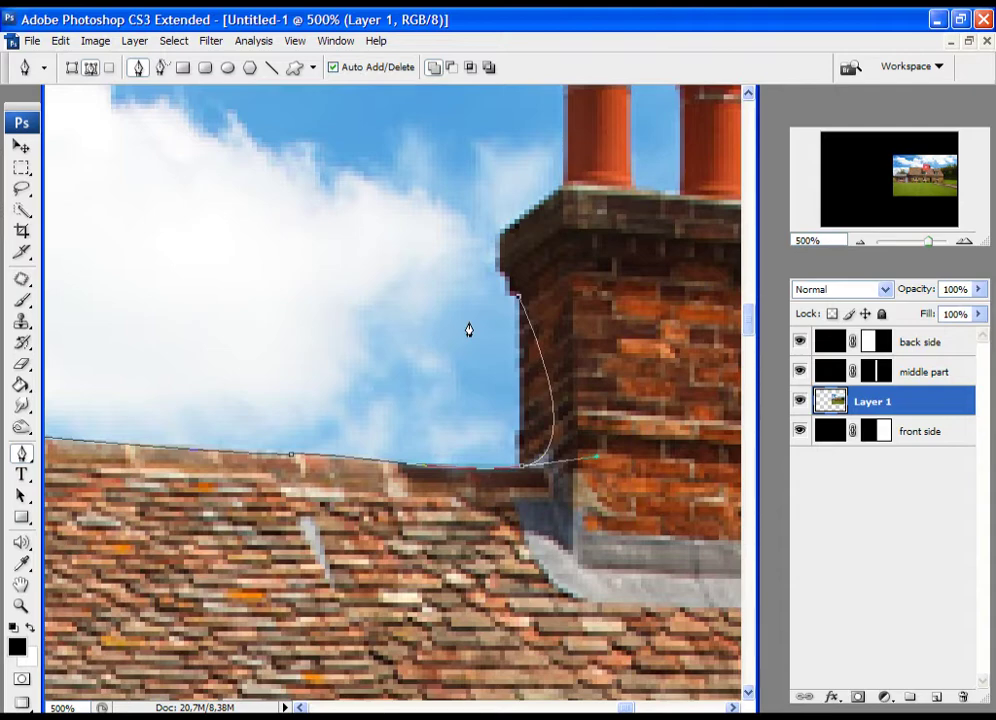
Step: Retract the direction handle of the chimney-base anchor so the path segment runs straight up the chimney's side
left_click(21, 495)
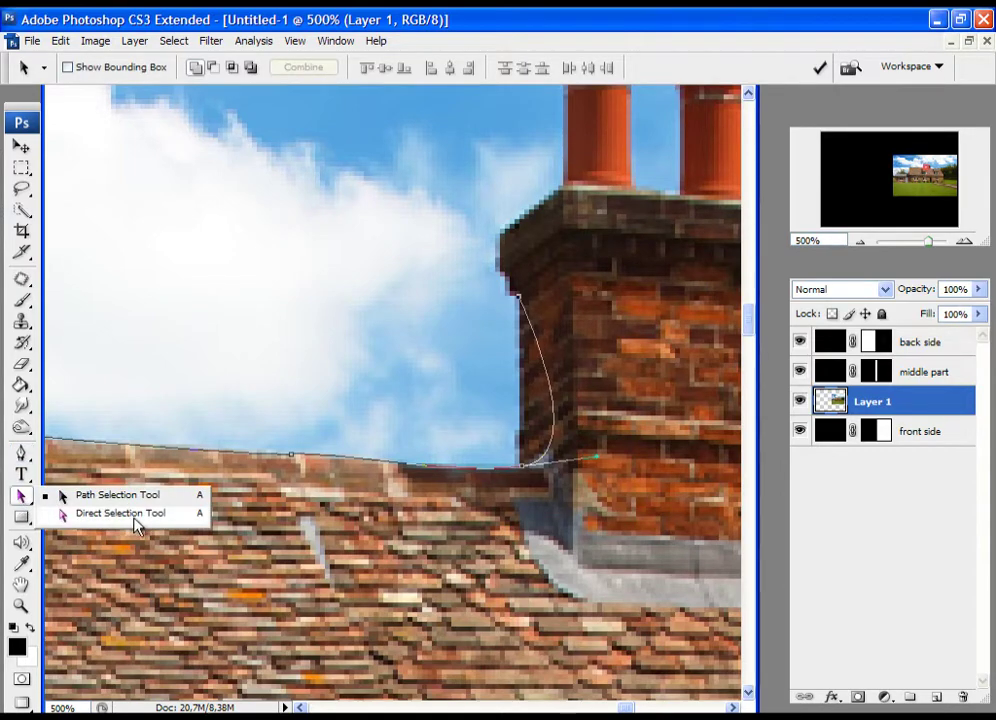
left_click(88, 515)
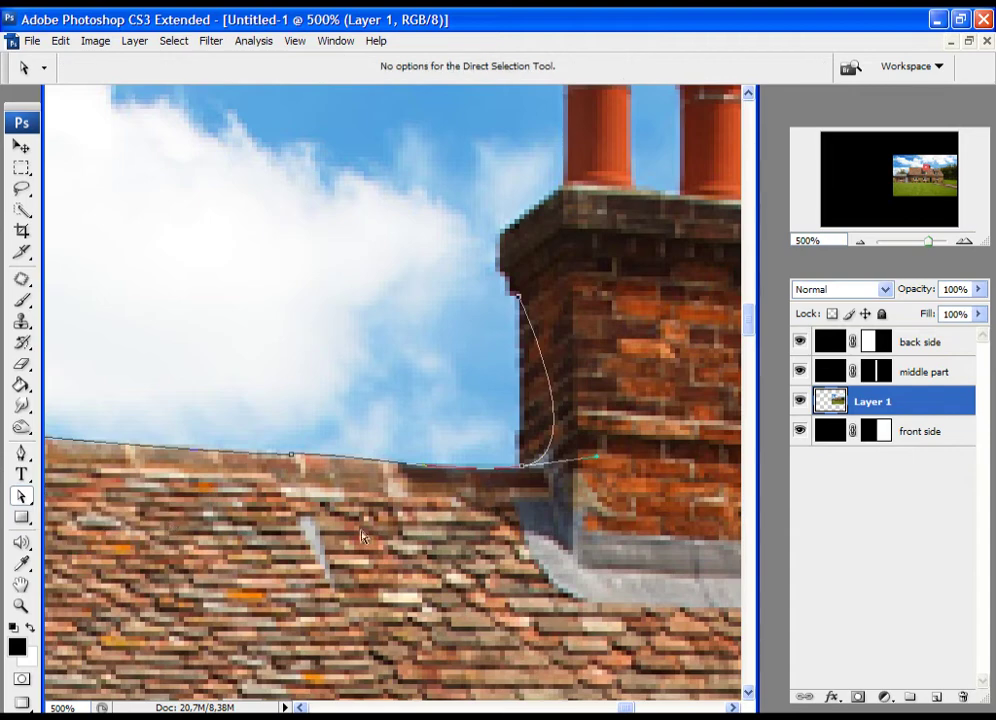
left_click_drag(598, 462, 525, 470)
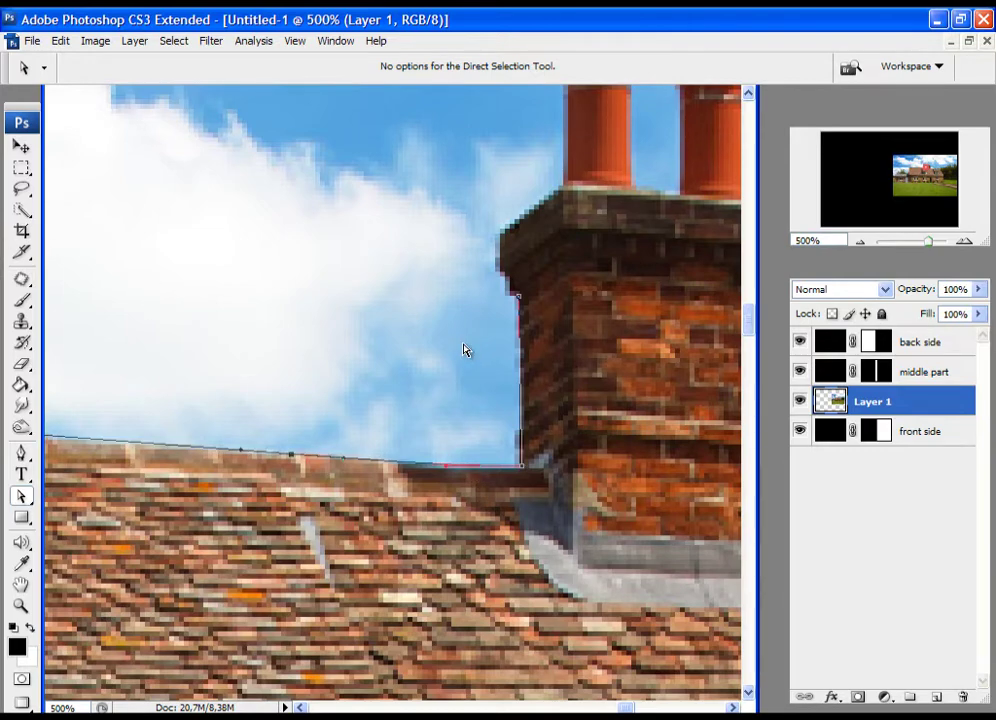
left_click(21, 454)
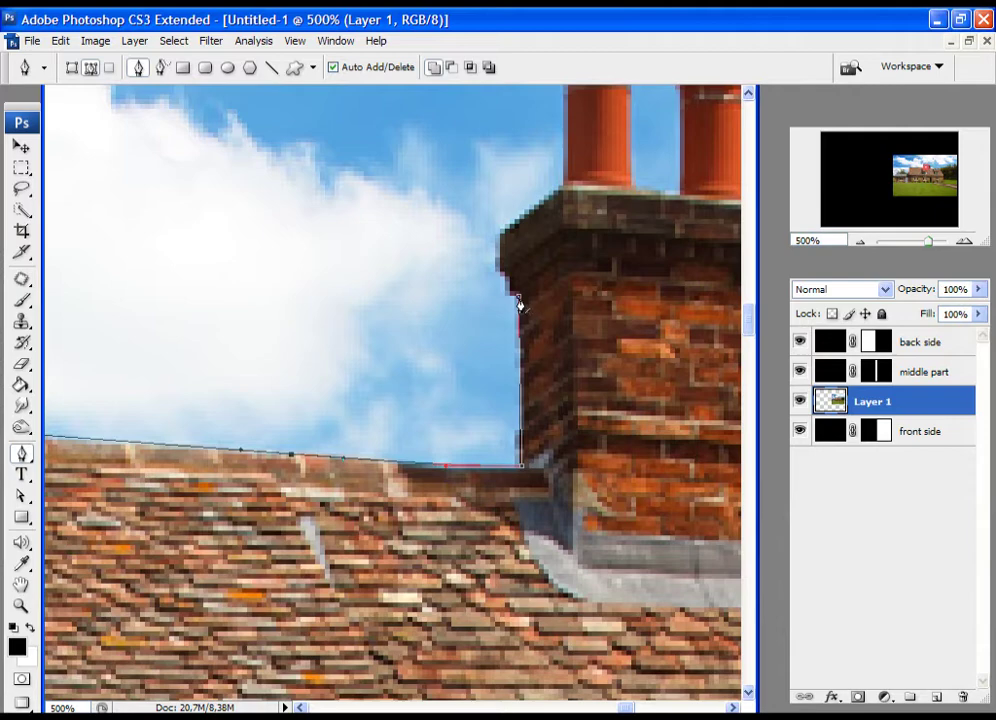
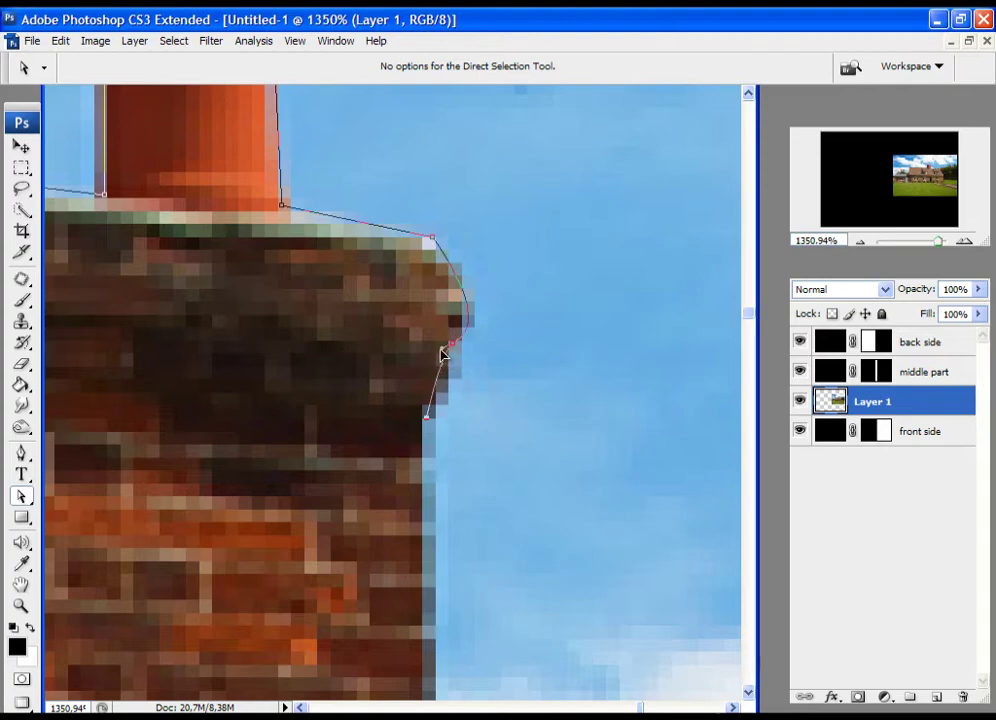
Step: Move the anchor beneath the chimney cap's right-hand bulge onto the brick edge and convert it to redirect its direction handle
left_click_drag(426, 417, 430, 405)
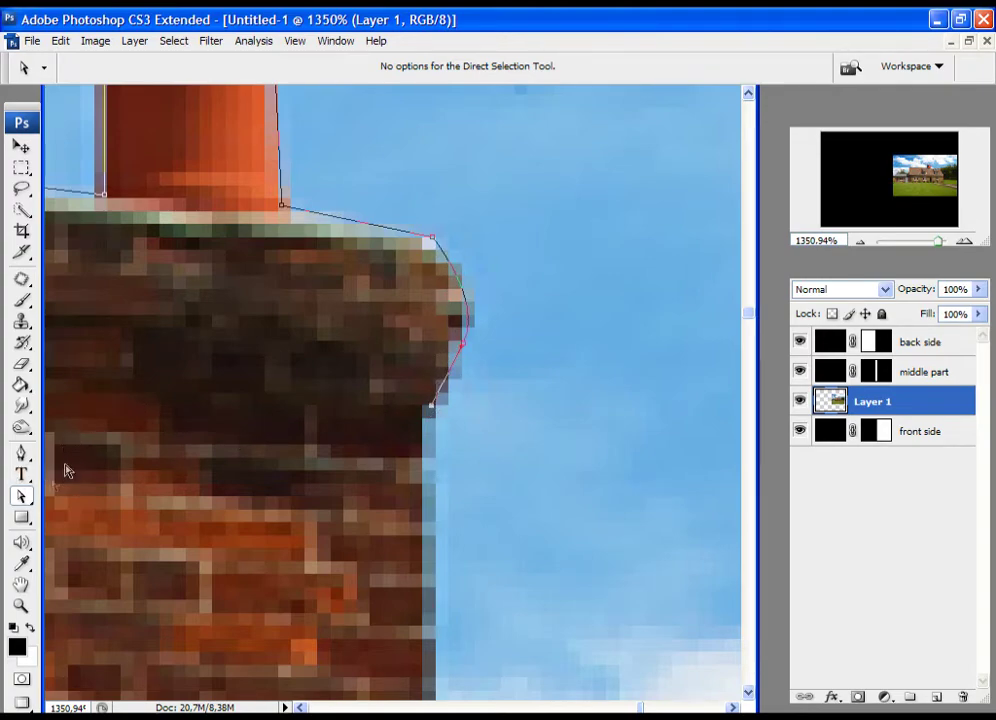
left_click(21, 453)
left_click(111, 533)
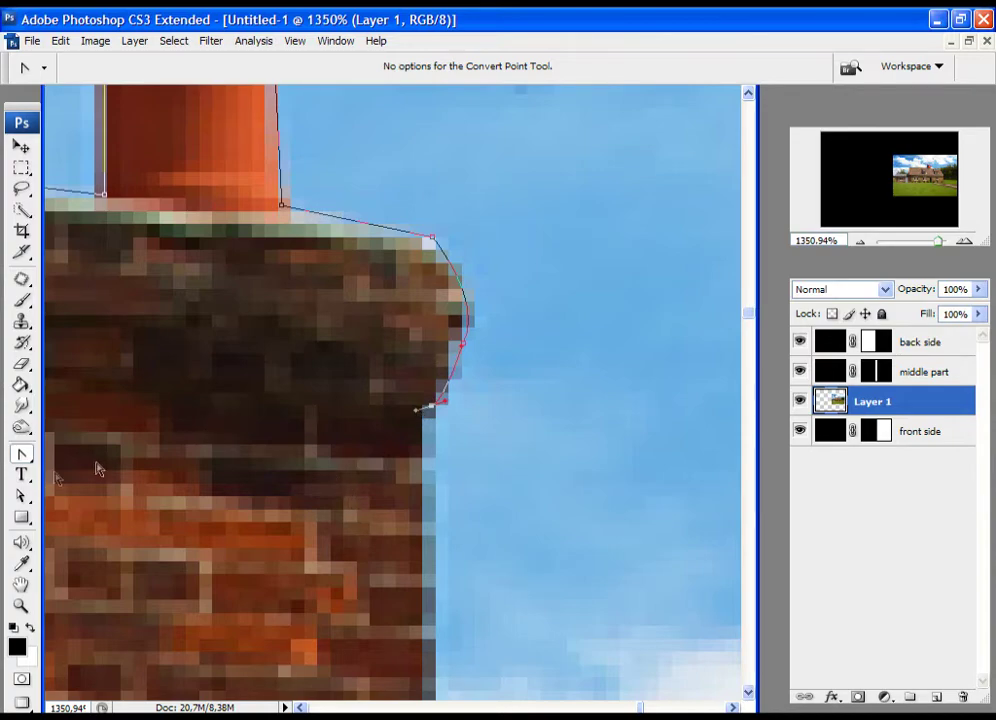
left_click(24, 456)
left_click(145, 453)
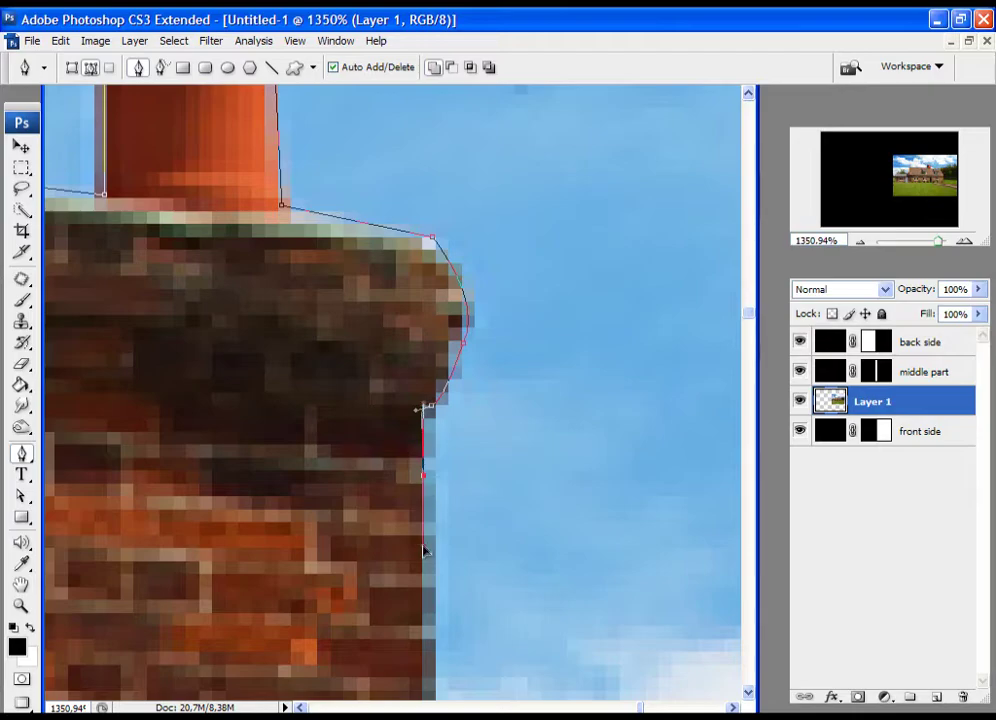
Step: Continue the path down the chimney's right side, around the projecting brick ledge and down to the tiled ridge
left_click_drag(423, 543, 423, 561)
left_click_drag(481, 582, 497, 241)
left_click(436, 313)
key("ctrl+z")
left_click(438, 329)
left_click_drag(476, 402, 462, 275)
left_click(426, 350)
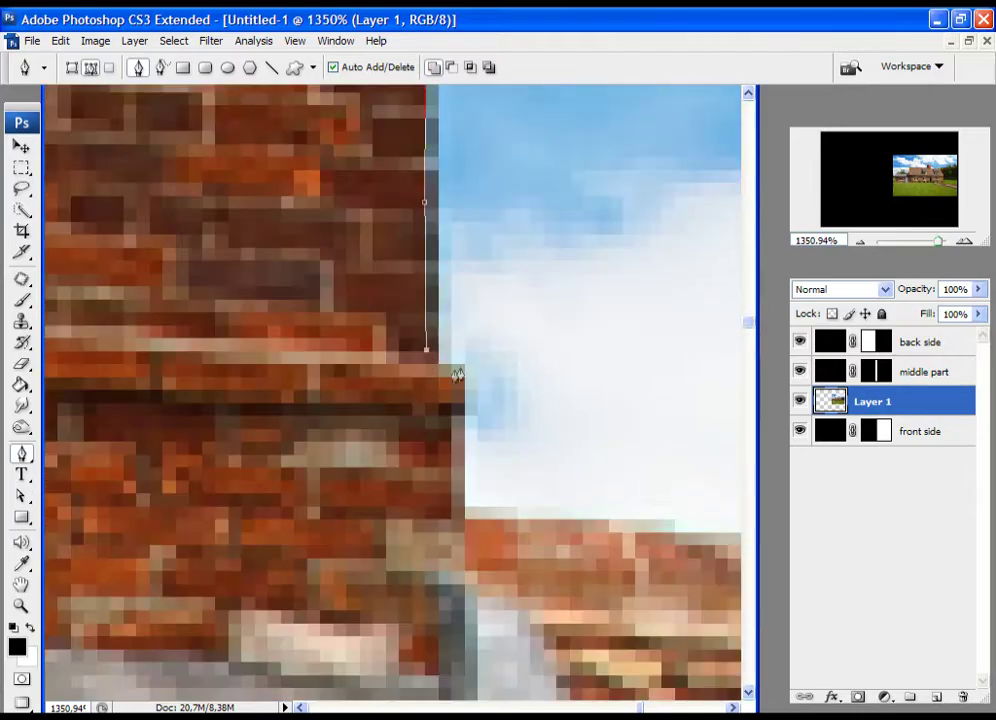
left_click(463, 367)
left_click_drag(465, 538, 460, 380)
left_click(462, 363)
Step: Trace the tiled ridge from the chimney past the second dormer towards the roof's right end
left_click_drag(558, 412, 302, 318)
key("z")
left_click(446, 335, "alt")
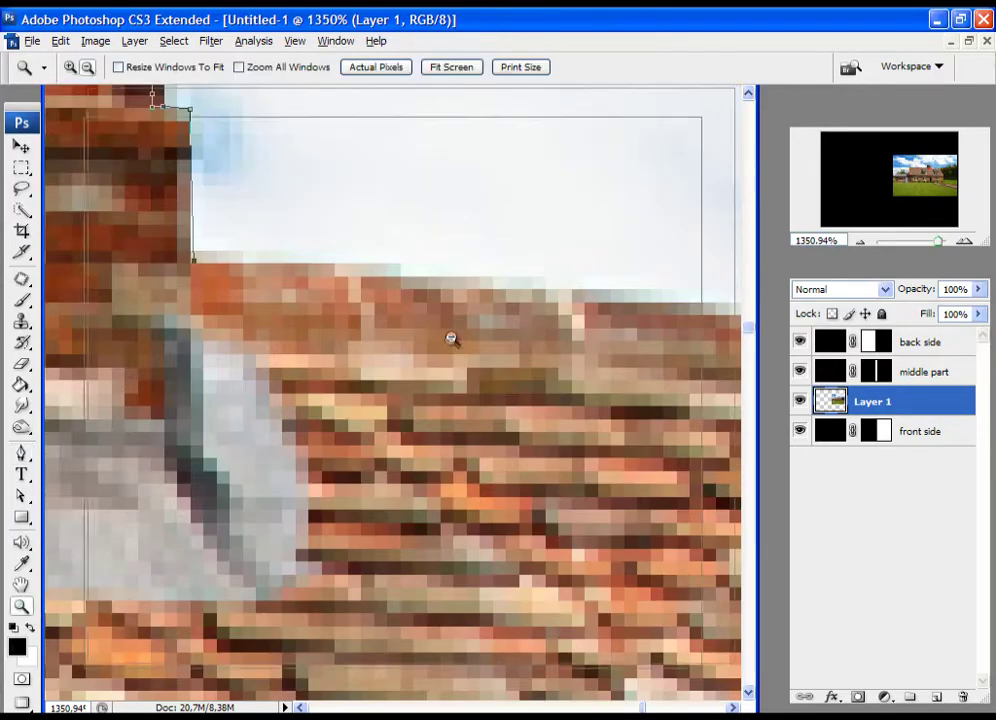
left_click(446, 335, "alt")
left_click(24, 457)
left_click_drag(331, 509, 169, 476)
left_click(533, 451)
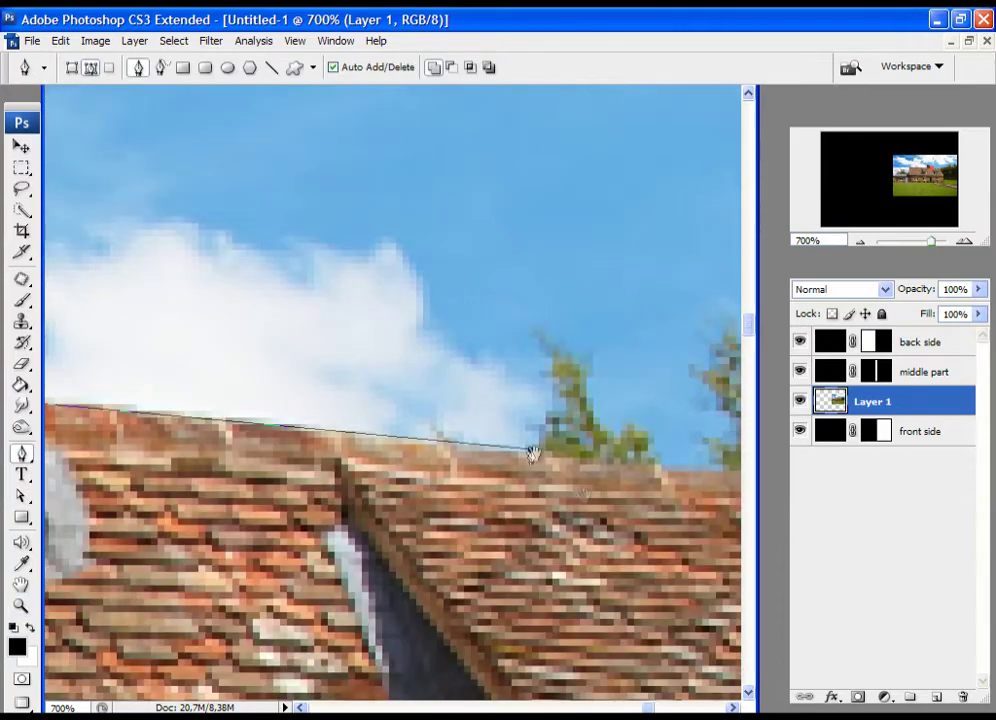
left_click_drag(600, 470, 171, 386)
left_click_drag(565, 410, 675, 413)
scroll(600, 430, "right", 5)
left_click(539, 441)
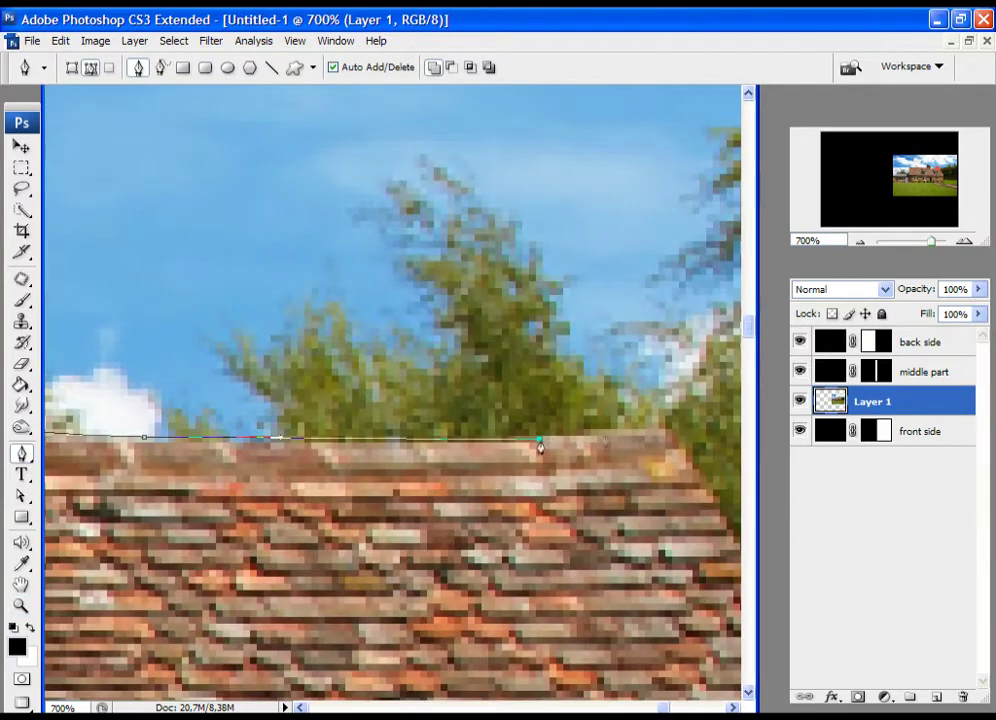
Step: Run the path around the right end of the ridge and down the sloping tile edge to the eaves corner
left_click_drag(640, 479, 150, 165)
left_click(402, 453)
left_click_drag(430, 490, 190, 221)
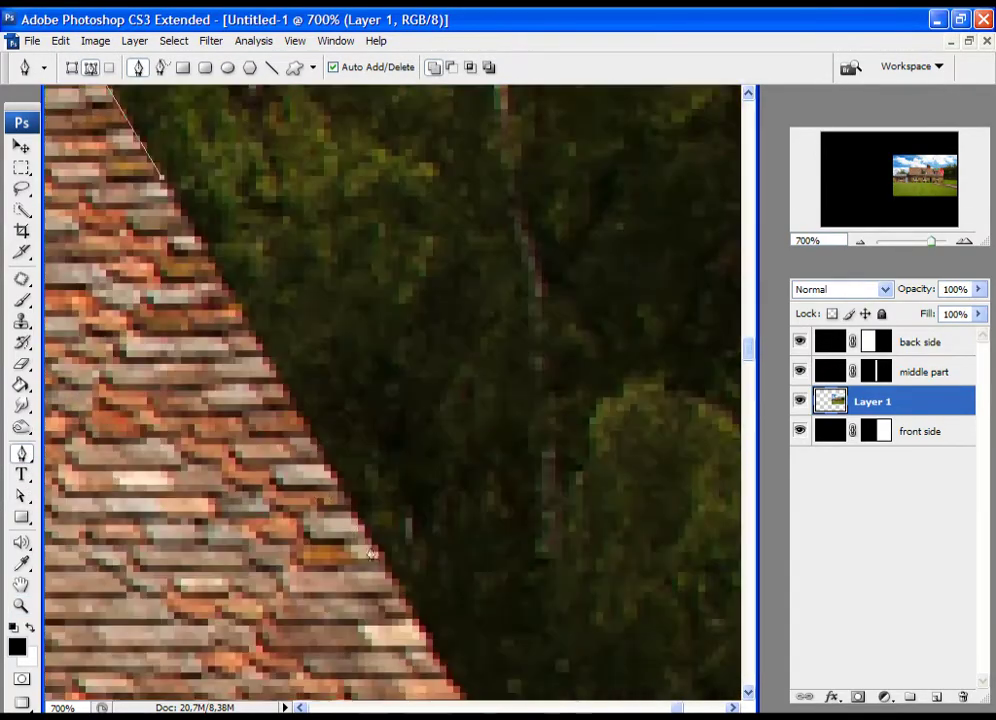
left_click(375, 545)
left_click_drag(335, 570, 197, 259)
left_click_drag(481, 615, 507, 629)
scroll(507, 629, "down", 3)
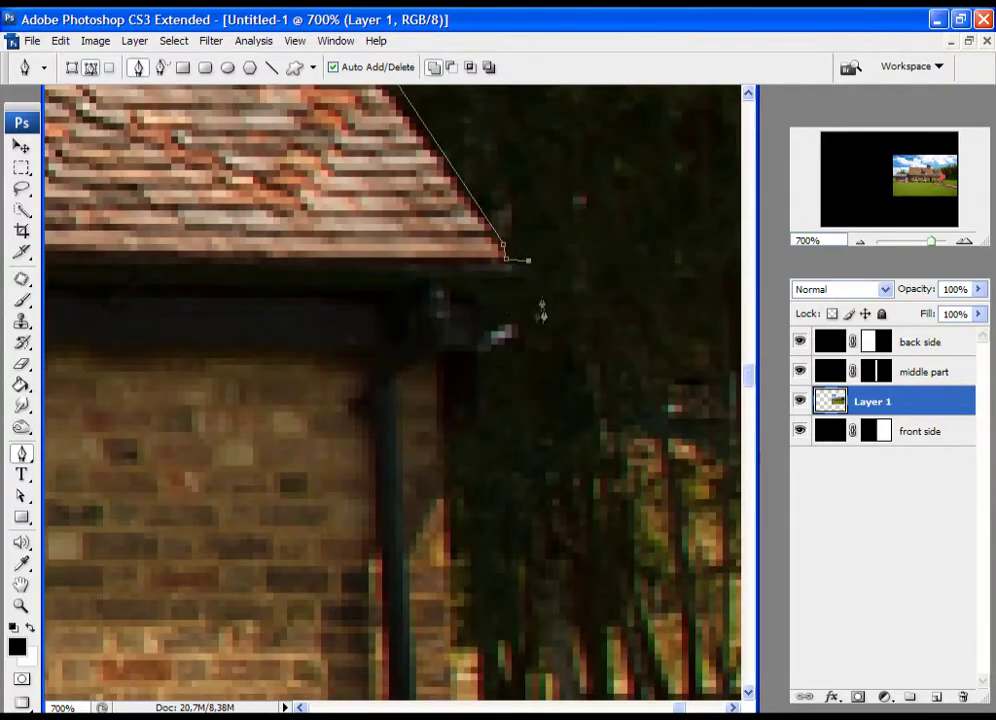
Step: Take the path around the gutter end under the eaves and down the outer edge of the right-hand brick wall
left_click(446, 438)
left_click_drag(463, 526, 475, 168)
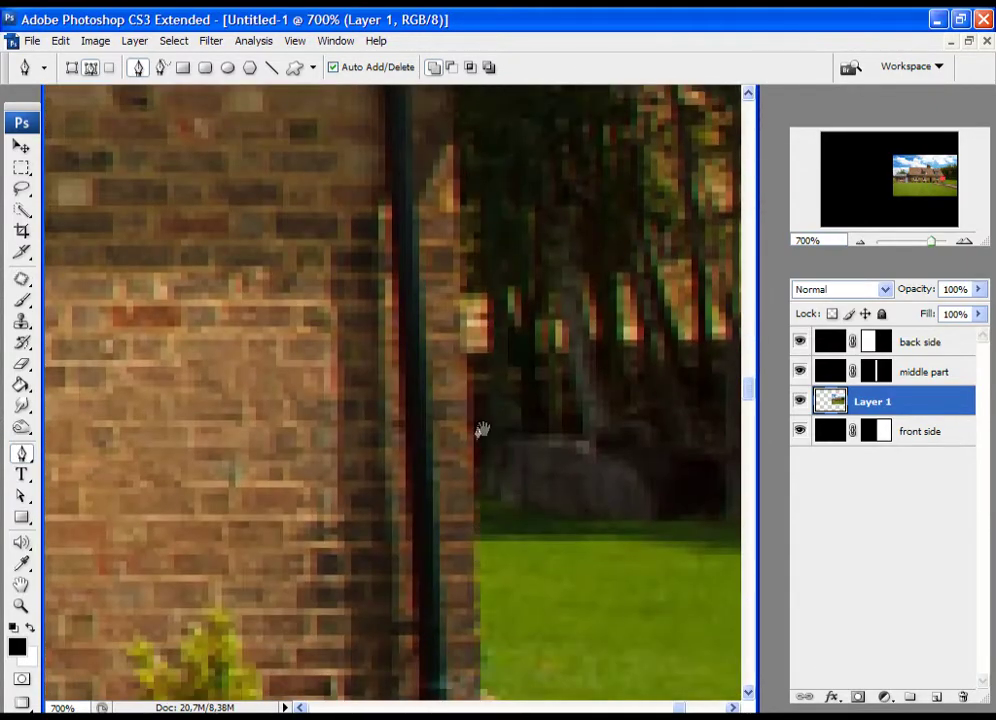
left_click(468, 427)
left_click_drag(487, 562, 458, 480)
left_click(444, 498)
Step: Outline the drainpipe's curved outlet near the wall foot and retract the direction handle of the anchor below it
left_click_drag(530, 565, 430, 486)
scroll(444, 499, "down", 2)
left_click(357, 420)
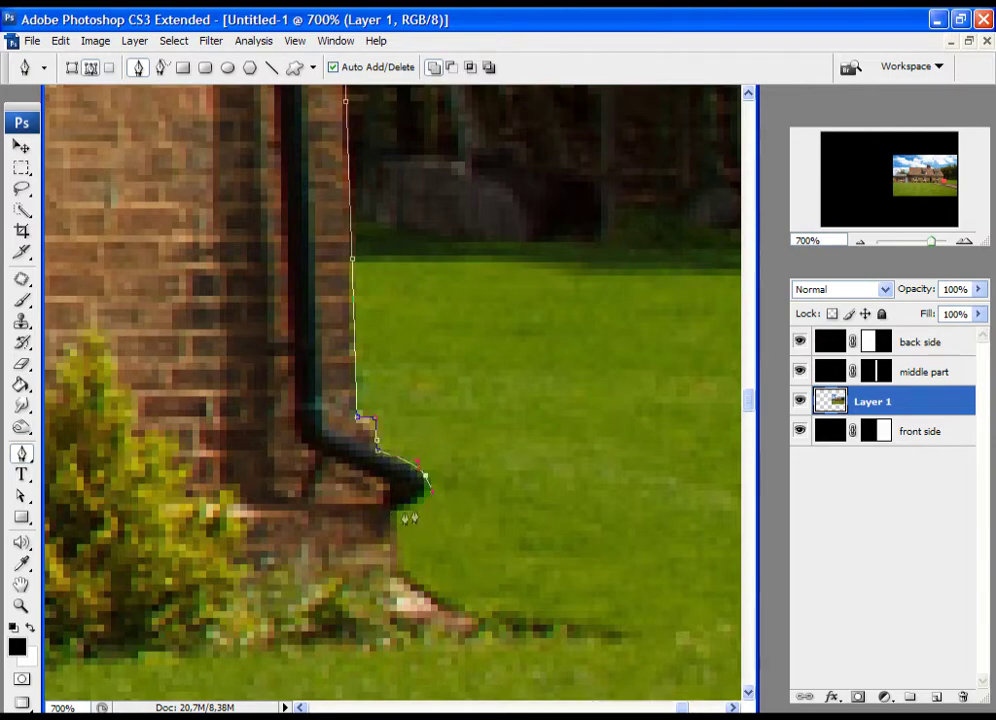
left_click(22, 497)
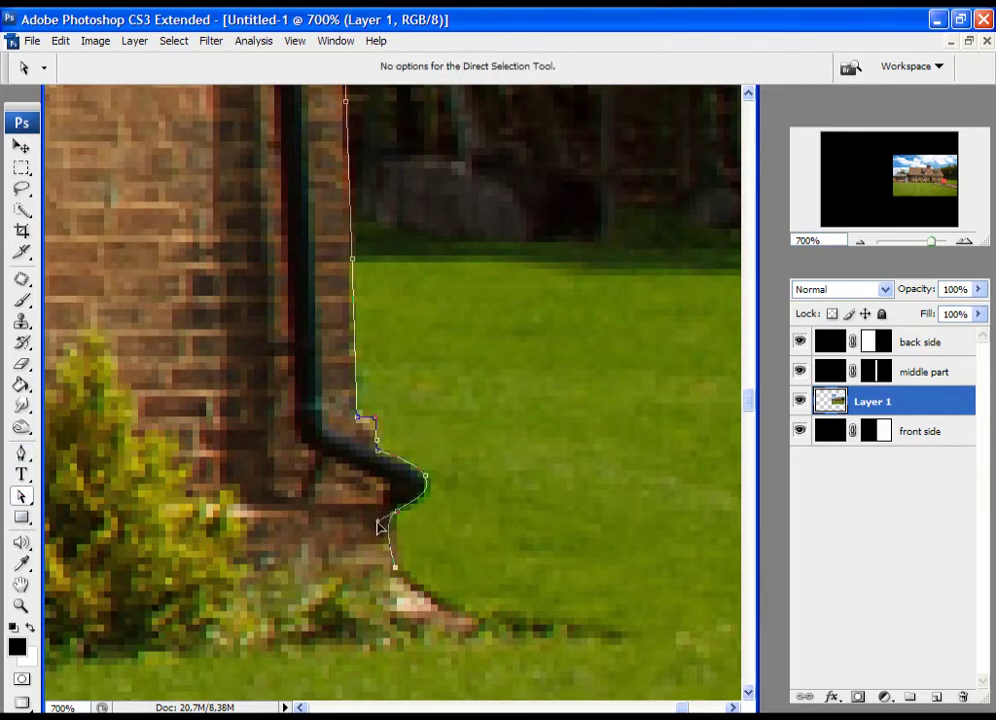
left_click(22, 453)
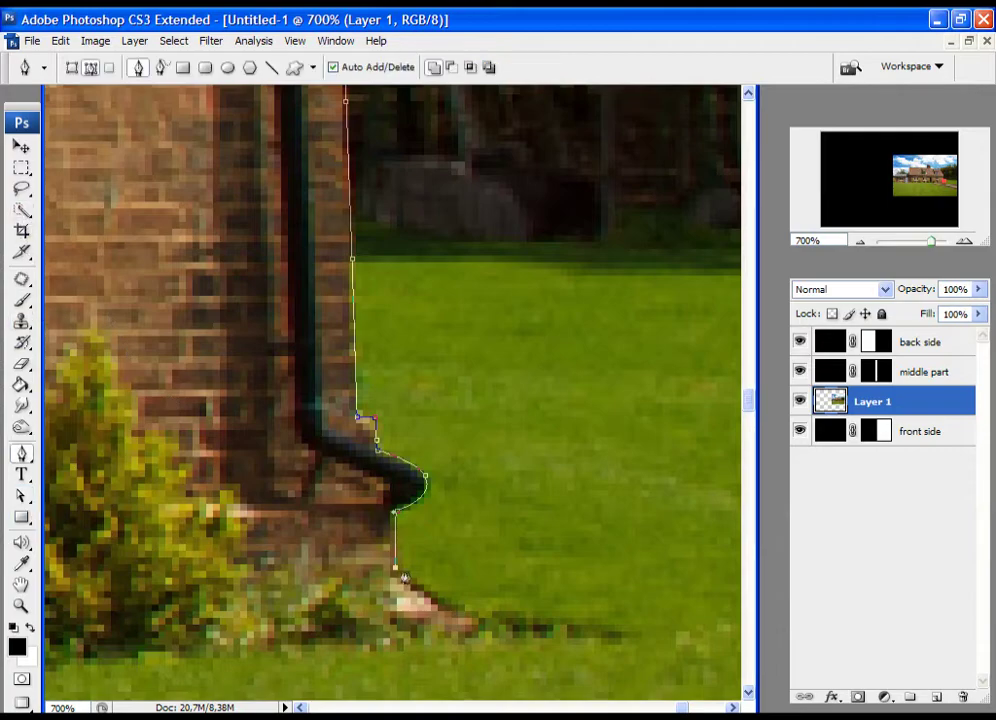
Step: Extend the path to the brick foot of the wall and across the lawn towards the photo's right edge
left_click(484, 622)
left_click_drag(484, 622, 138, 480)
left_click(22, 606)
left_click(429, 428, "alt")
left_click(429, 428, "alt")
left_click(400, 300, "alt")
left_click(367, 233, "alt")
left_click(465, 456, "alt")
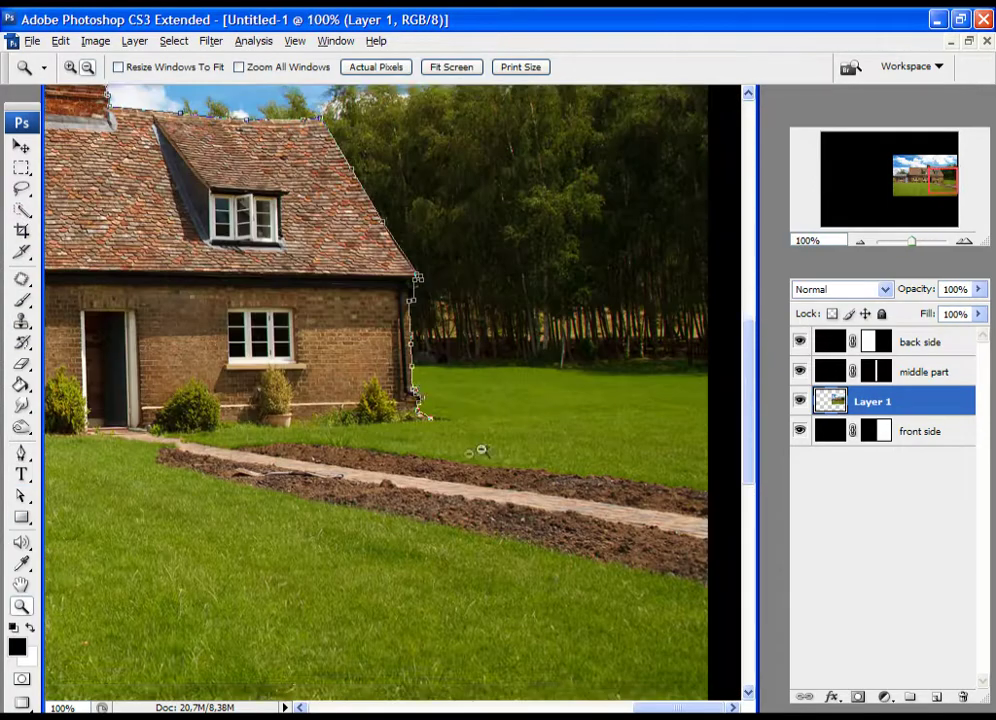
left_click(22, 455)
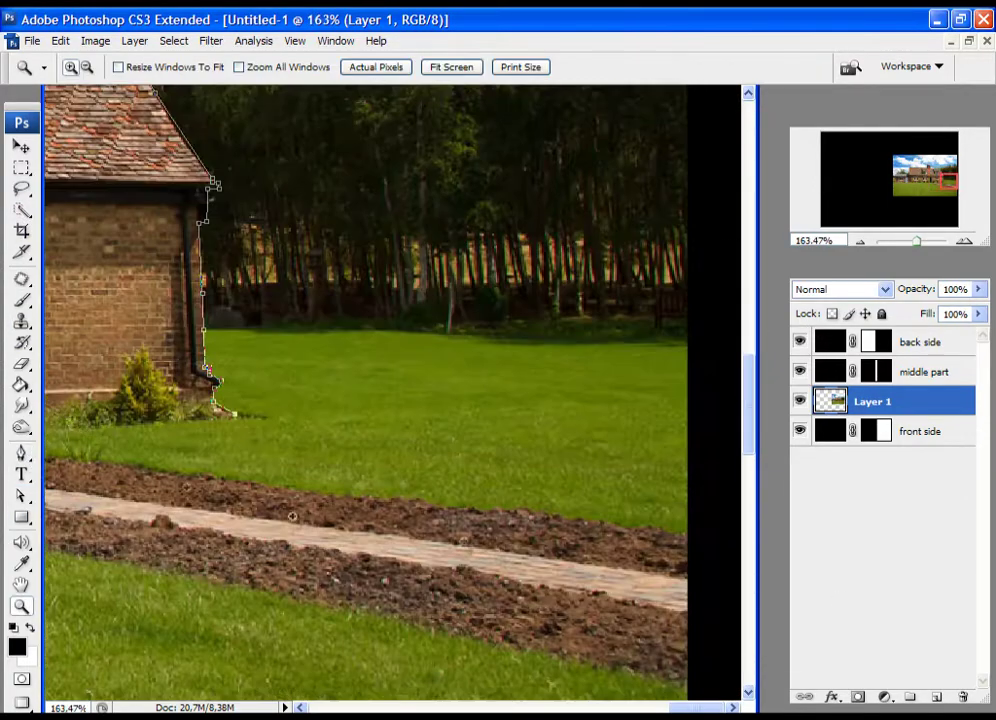
left_click(22, 455)
left_click(622, 405)
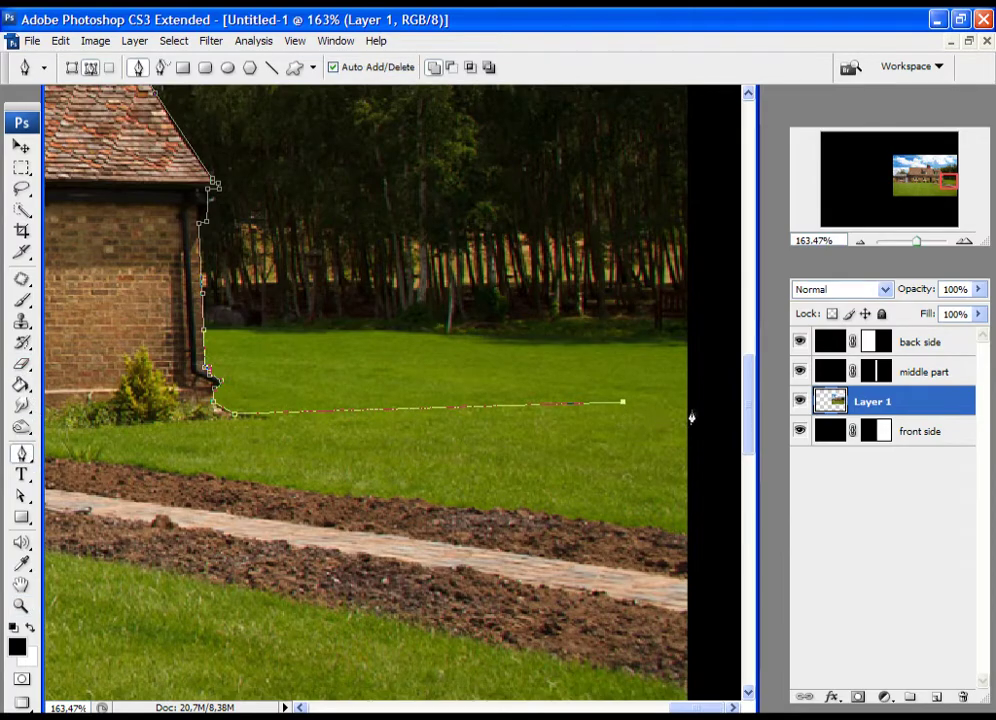
Step: Carry the path up outside the photo's right edge and around its top-right corner above the sky
left_click_drag(709, 283, 694, 595)
left_click_drag(694, 250, 671, 610)
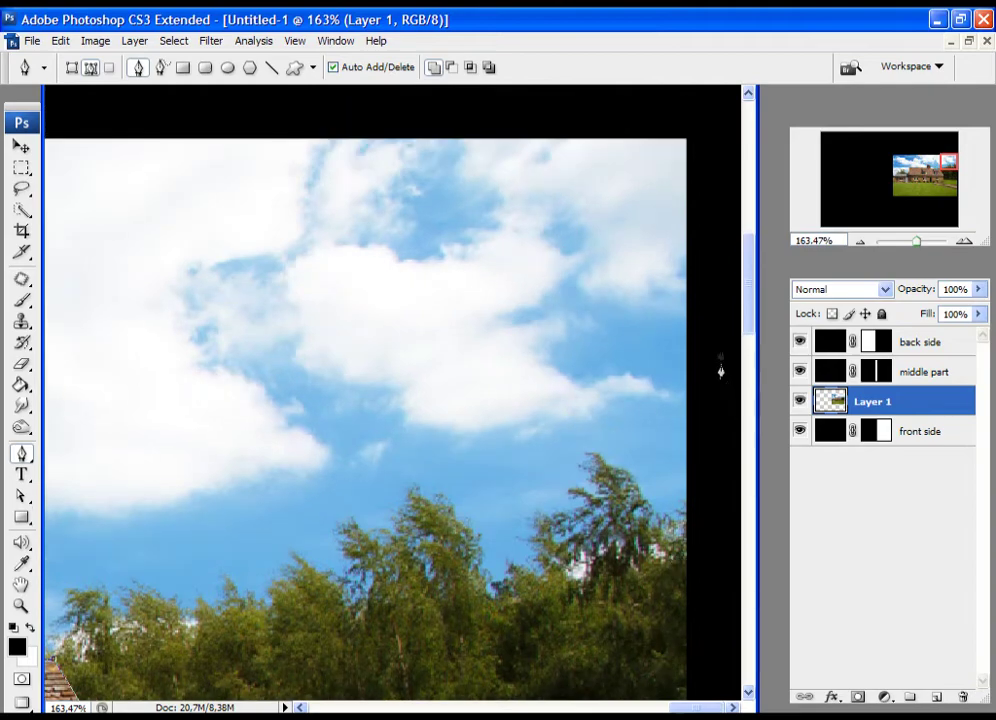
left_click_drag(696, 258, 702, 444)
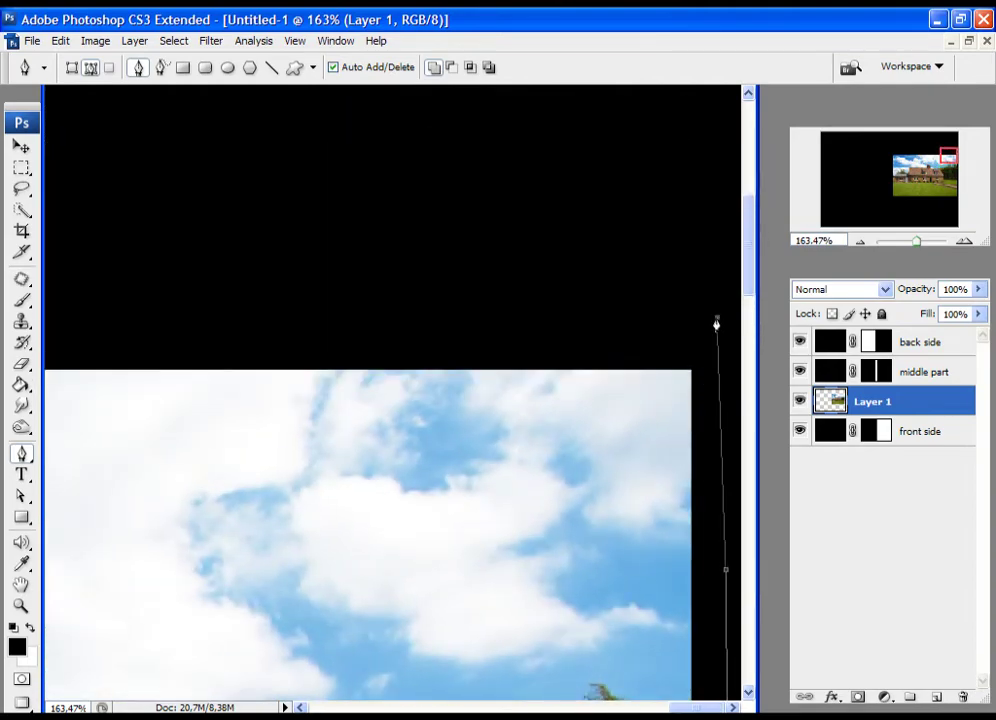
left_click(254, 314)
Step: Run the path above the photo and down outside its left edge, and close it at the starting point
left_click_drag(226, 441, 940, 440)
left_click_drag(140, 410, 940, 442)
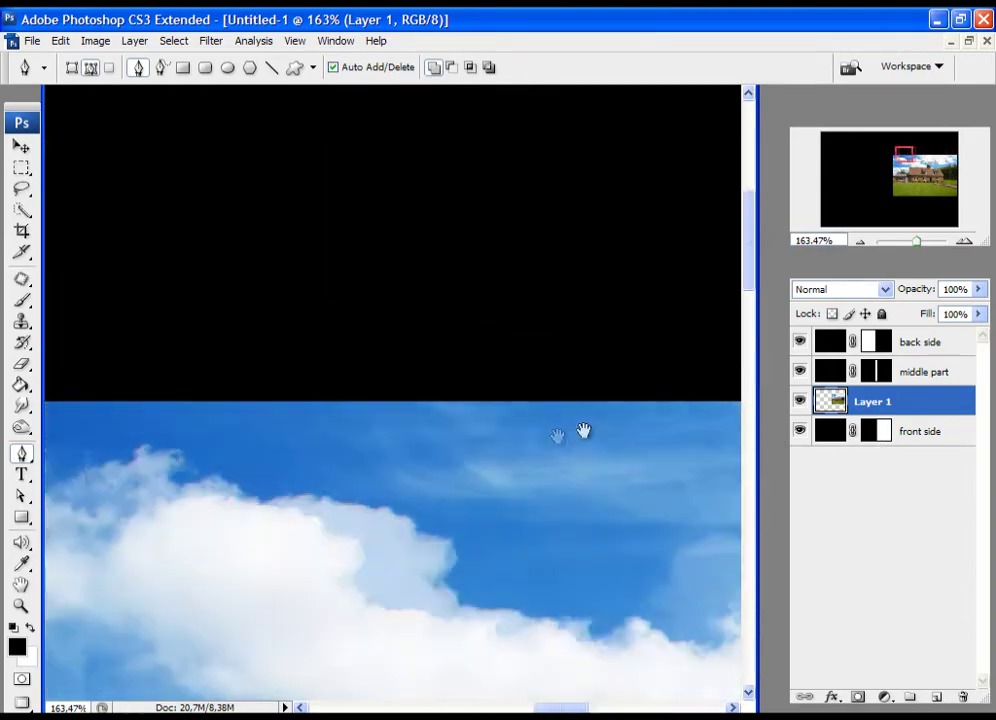
left_click_drag(240, 443, 870, 394)
left_click_drag(585, 422, 209, 418)
left_click(291, 302)
left_click(175, 305)
left_click(169, 425)
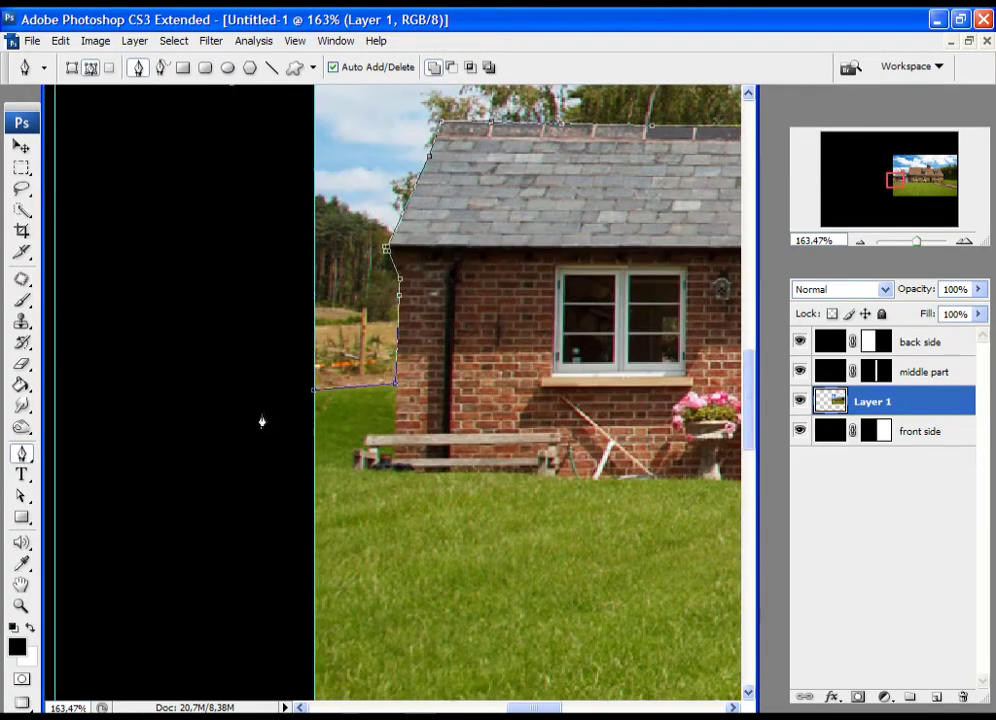
left_click(233, 330)
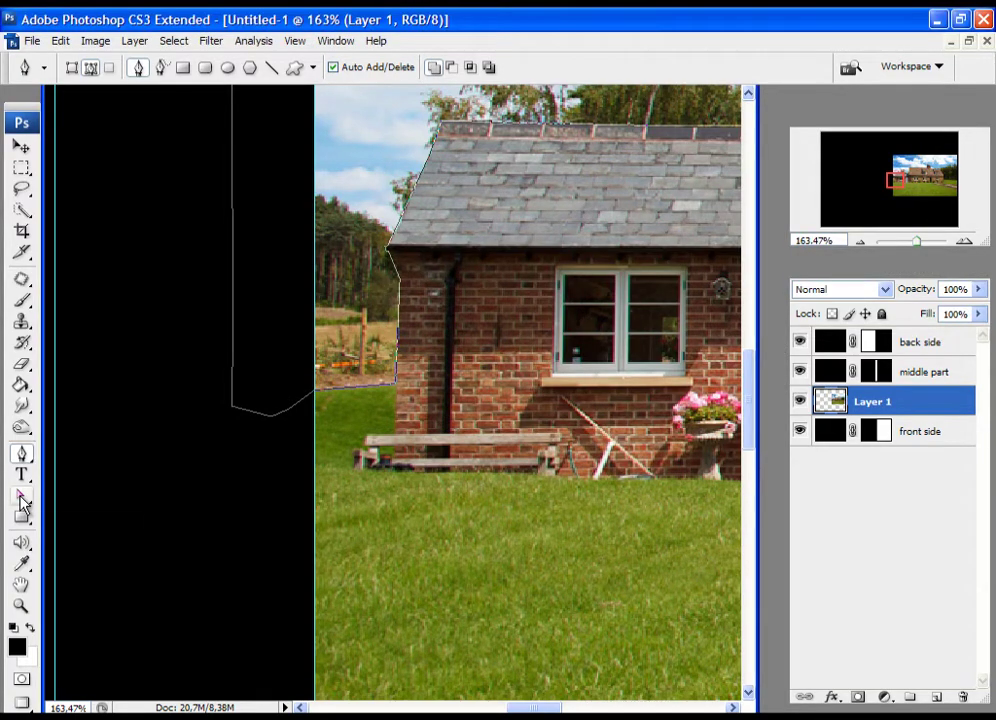
Step: Move the anchor at the slate roof's left eaves corner closer to the roof edge
left_click_drag(22, 455, 90, 541)
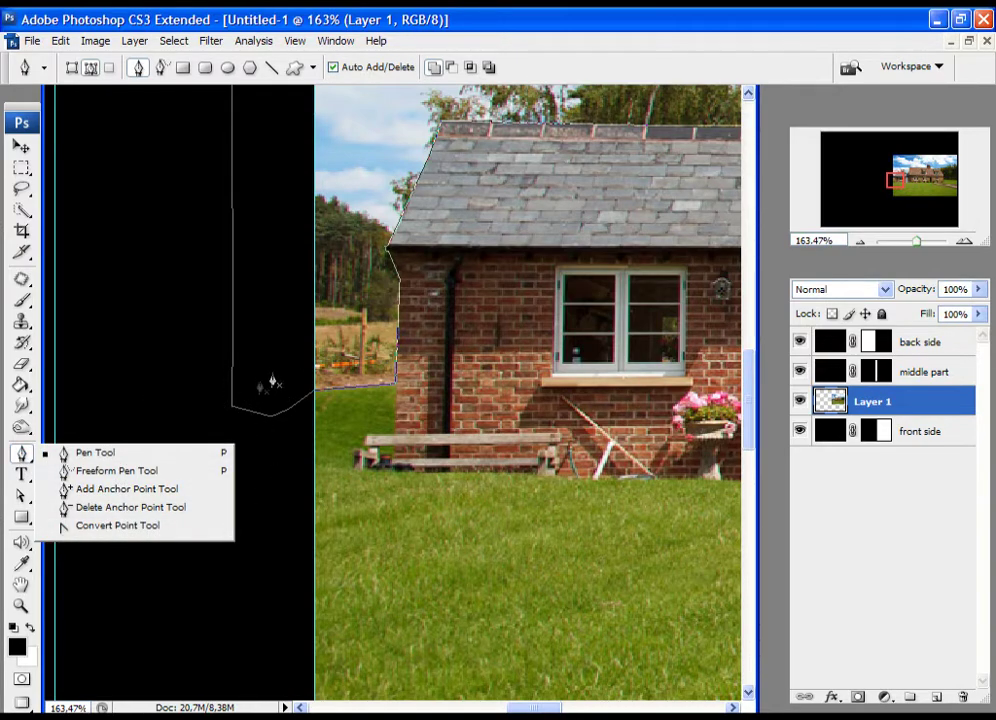
left_click(26, 608)
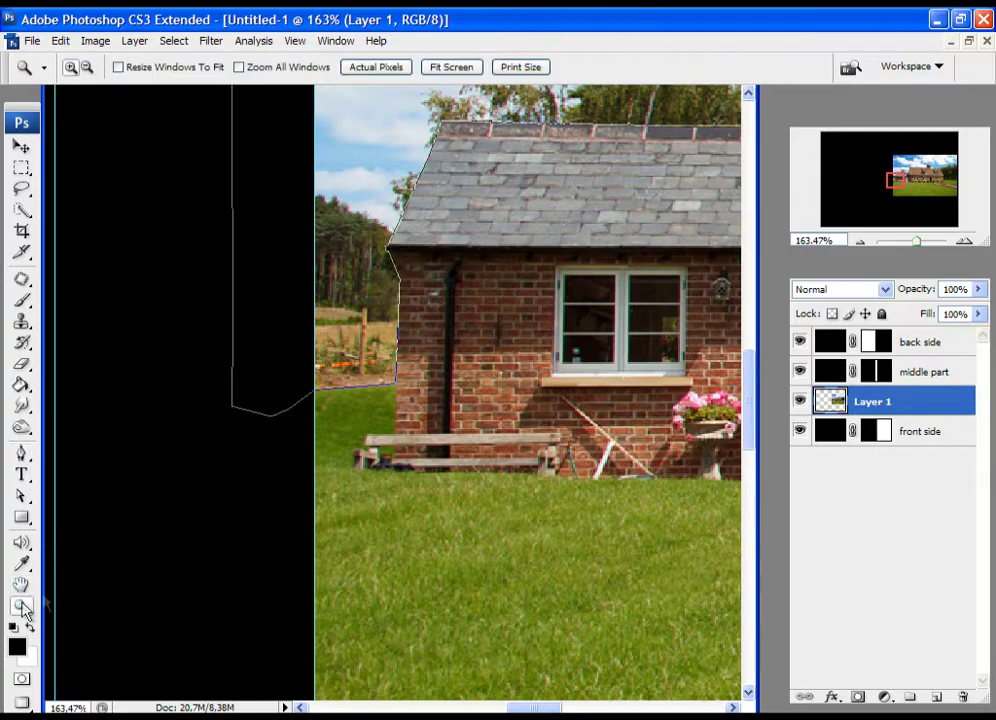
left_click_drag(453, 411, 454, 412)
mouse_move(487, 300)
left_mouse_down()
mouse_move(485, 438)
mouse_move(458, 501)
mouse_move(467, 465)
left_mouse_up()
mouse_move(467, 320)
left_mouse_down()
mouse_move(463, 437)
mouse_move(405, 547)
mouse_move(463, 403)
mouse_move(456, 456)
mouse_move(463, 395)
left_mouse_up()
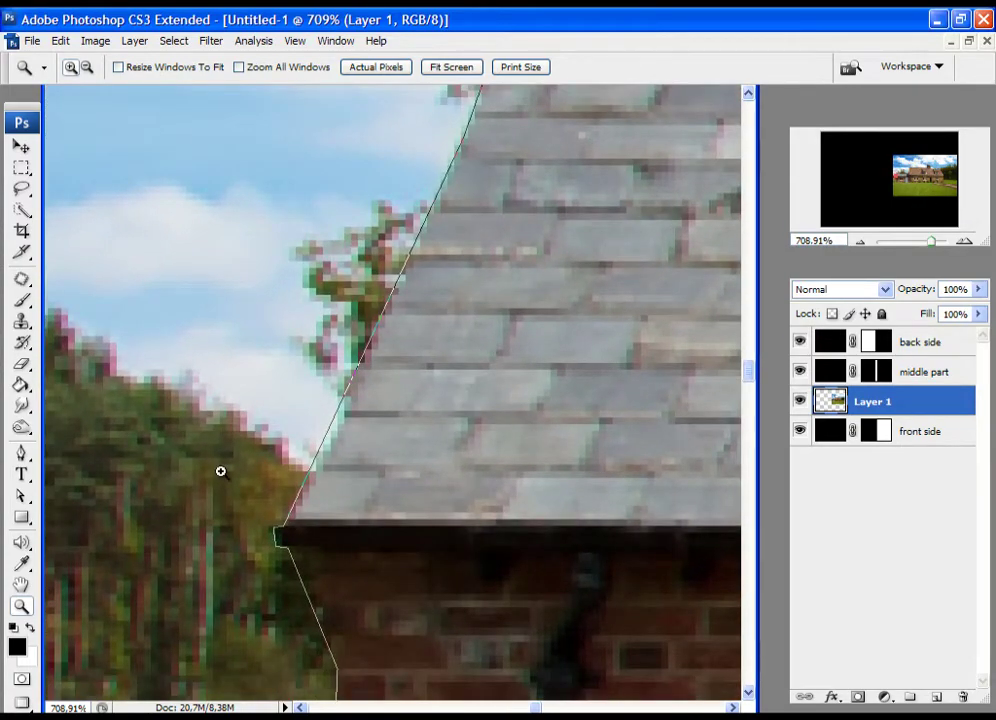
left_click(21, 495)
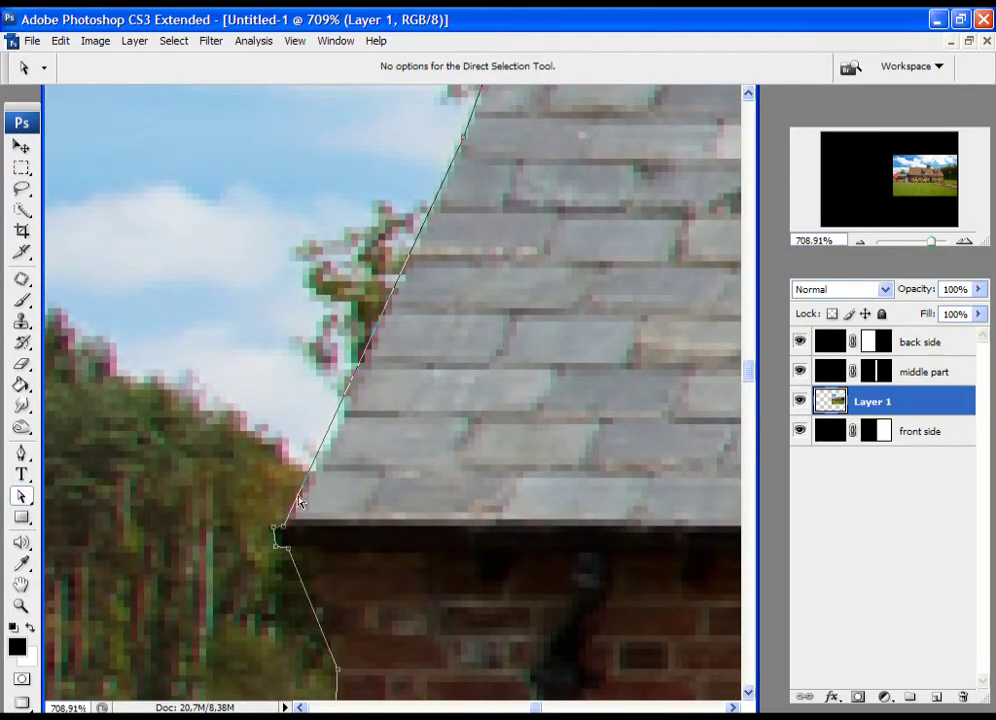
mouse_move(284, 527)
left_mouse_down()
mouse_move(300, 519)
mouse_move(301, 489)
mouse_move(284, 525)
mouse_move(292, 523)
left_mouse_up()
Step: Check the path along the slate and tiled ridges, and shorten the direction handle of the curved anchor on the tiled ridge
left_click_drag(618, 245, 311, 382)
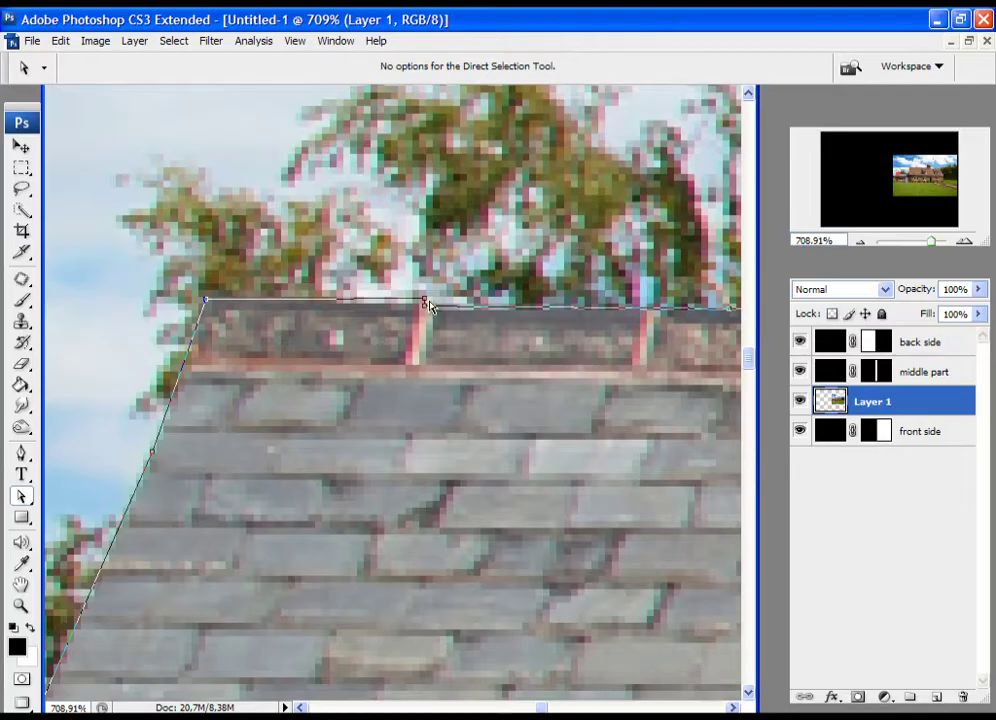
left_click_drag(540, 352, 271, 358)
left_click_drag(598, 400, 262, 361)
left_click_drag(560, 370, 291, 388)
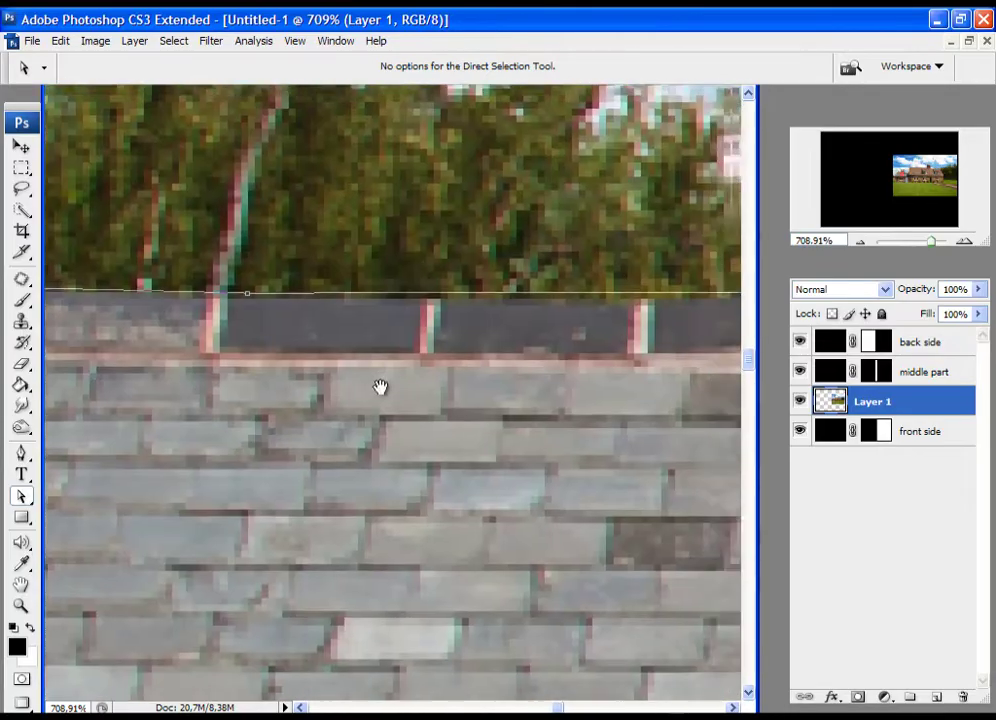
left_click_drag(640, 358, 259, 412)
left_click_drag(443, 389, 356, 402)
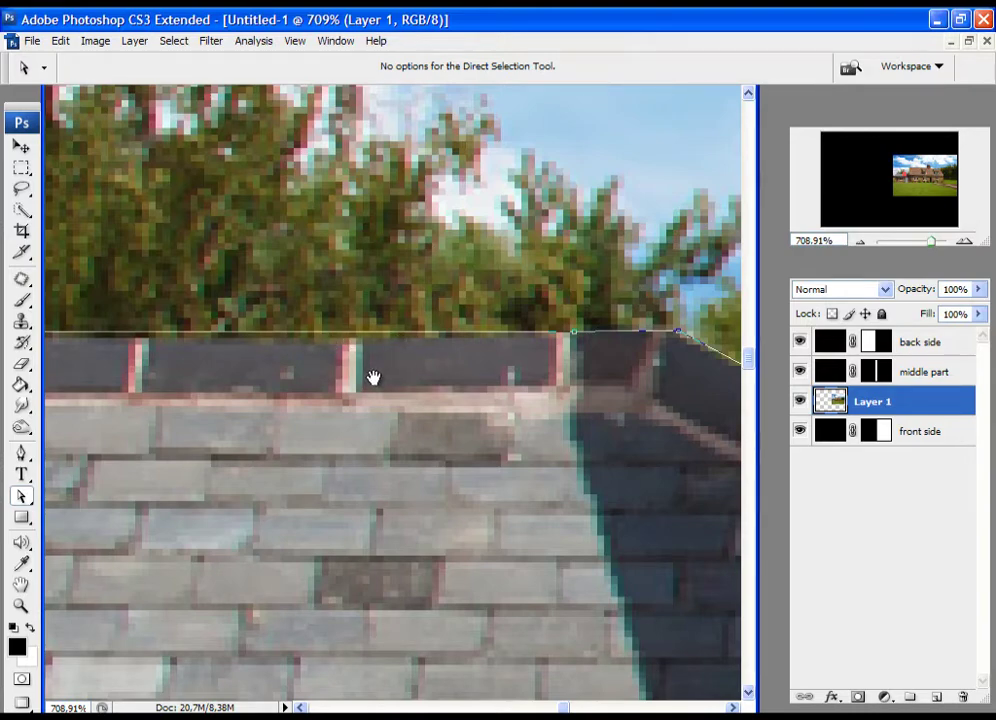
left_click_drag(456, 356, 269, 369)
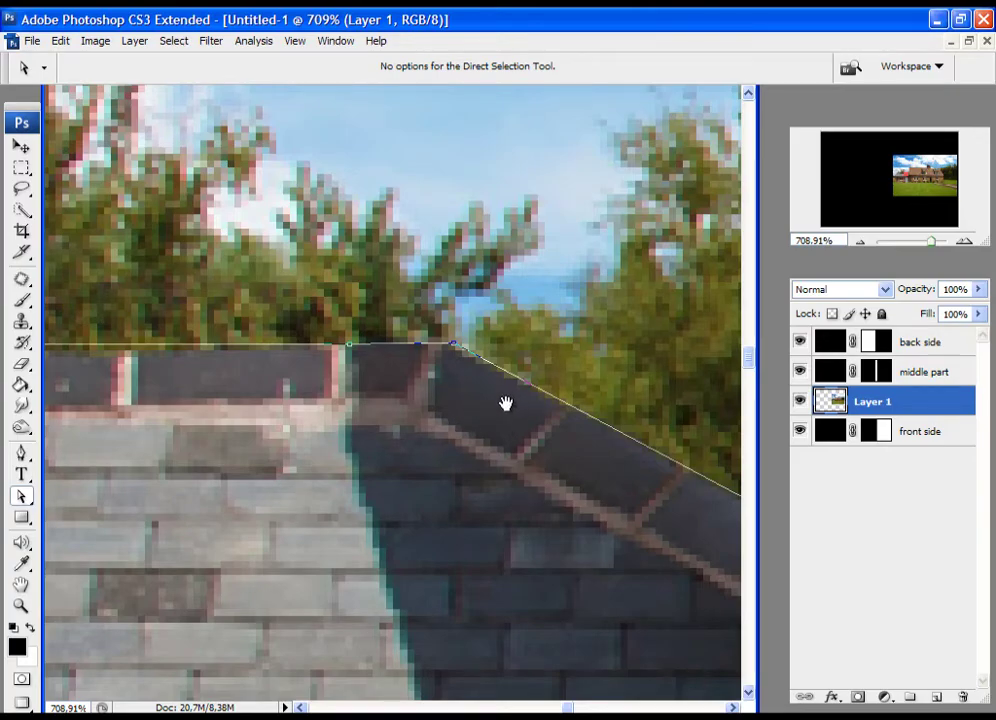
left_click_drag(532, 440, 389, 433)
left_click_drag(500, 200, 438, 473)
left_click_drag(640, 440, 496, 451)
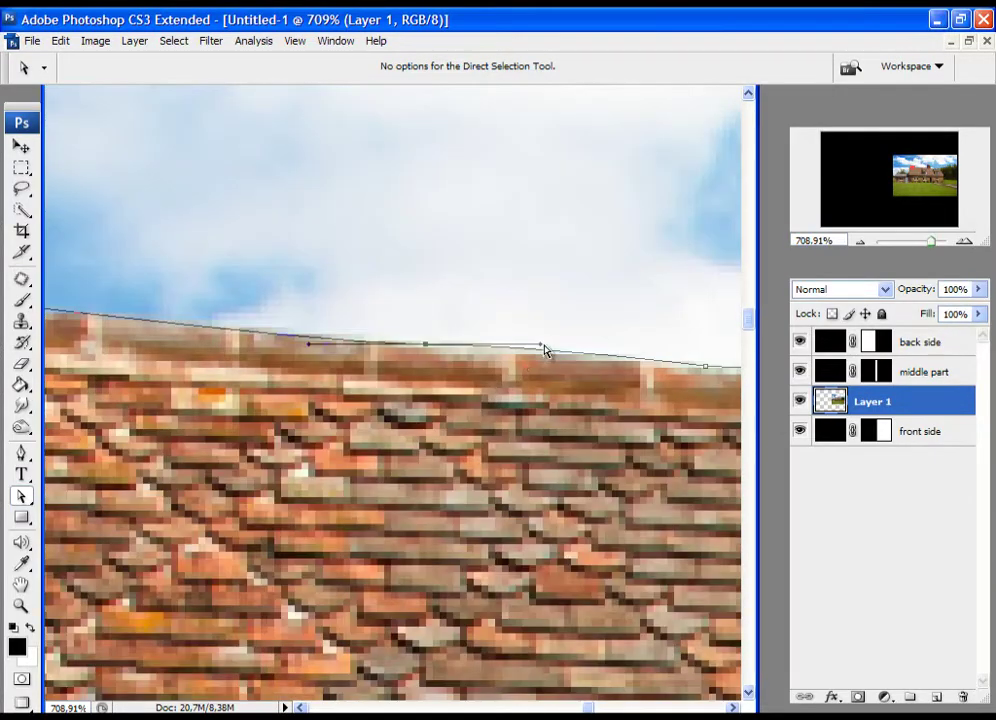
left_click_drag(543, 345, 441, 345)
Step: Check how closely the path follows the tiled ridge, the chimney and the right-hand end of the house
left_click_drag(512, 420, 140, 430)
left_click_drag(690, 460, 298, 319)
left_click_drag(643, 283, 358, 296)
mouse_move(188, 328)
left_mouse_down()
mouse_move(473, 315)
mouse_move(367, 282)
left_mouse_up()
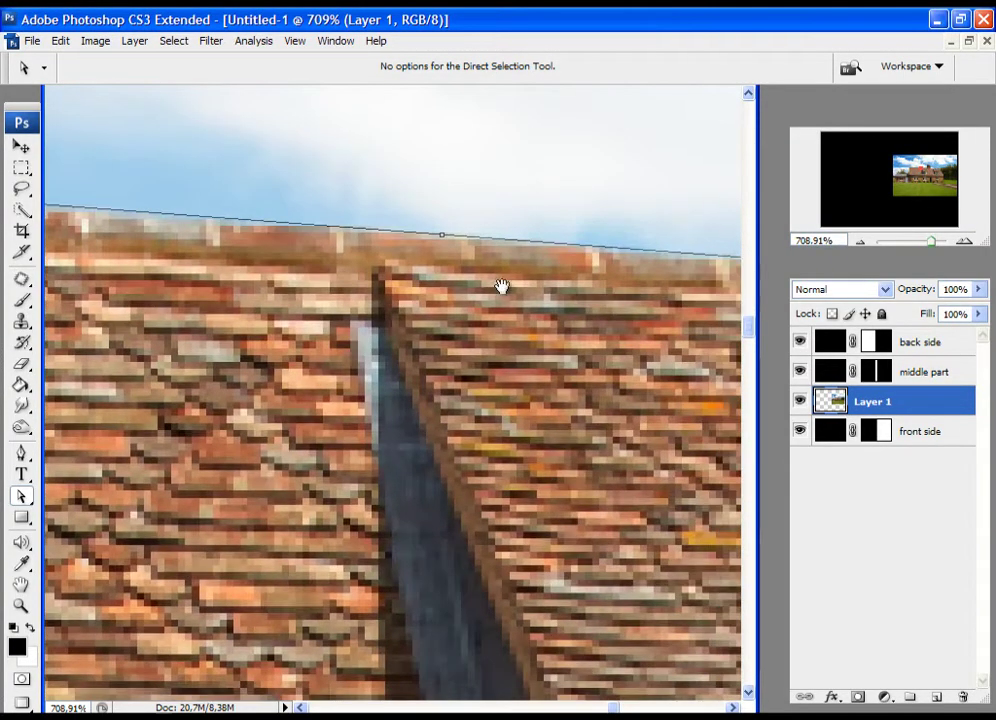
left_click_drag(502, 284, 315, 291)
left_click_drag(480, 310, 405, 325)
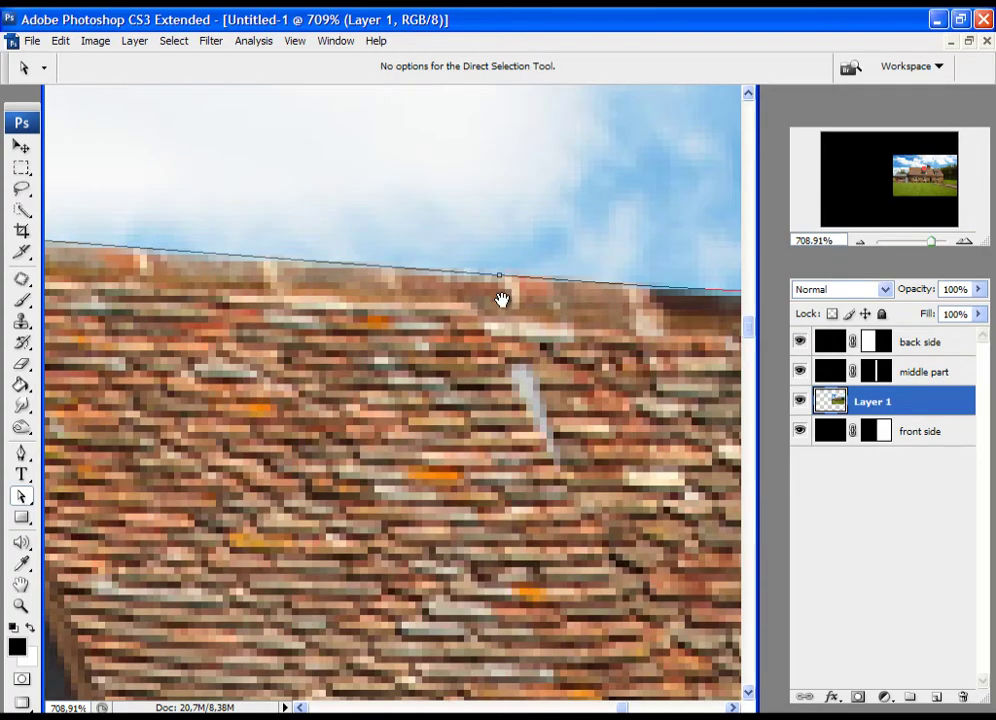
left_click_drag(547, 317, 329, 318)
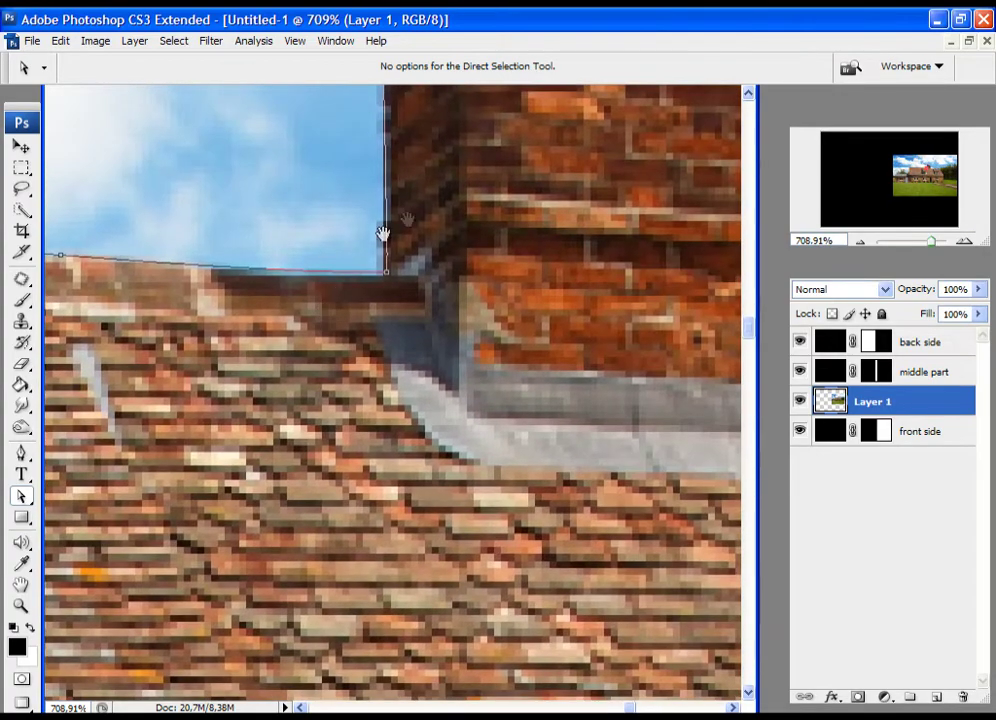
left_click_drag(382, 231, 386, 331)
scroll(380, 280, "up", 4)
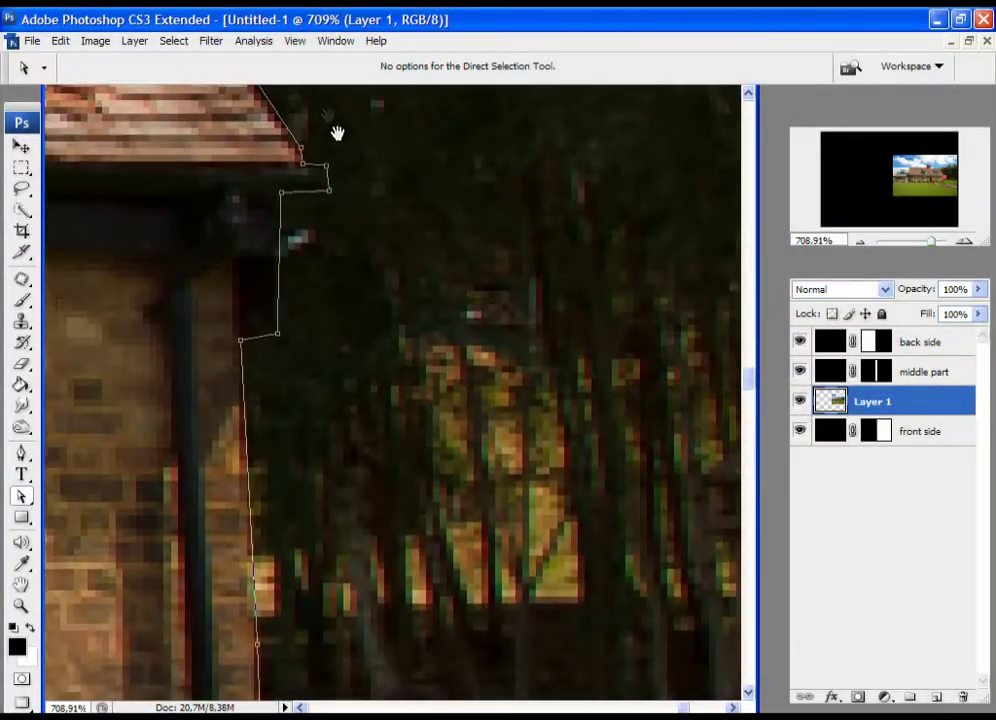
Step: Convert the closed path around the house's background into a new anti-aliased selection with a feather radius of 0 pixels
scroll(300, 125, "down", 3)
left_click_drag(328, 451, 7, 197)
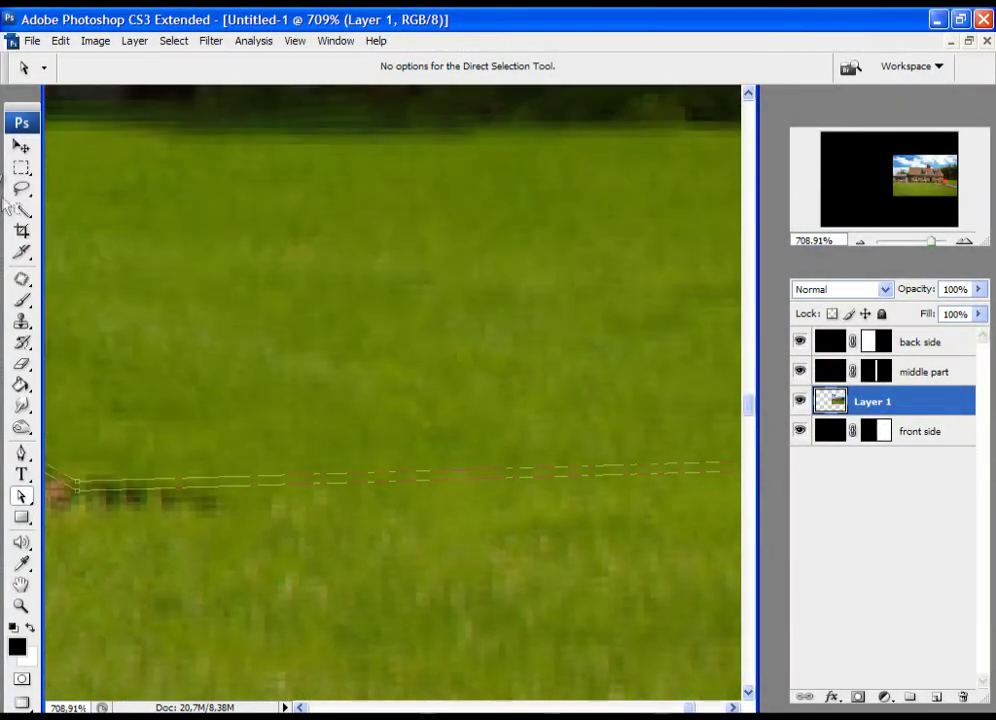
left_click_drag(520, 315, 210, 391)
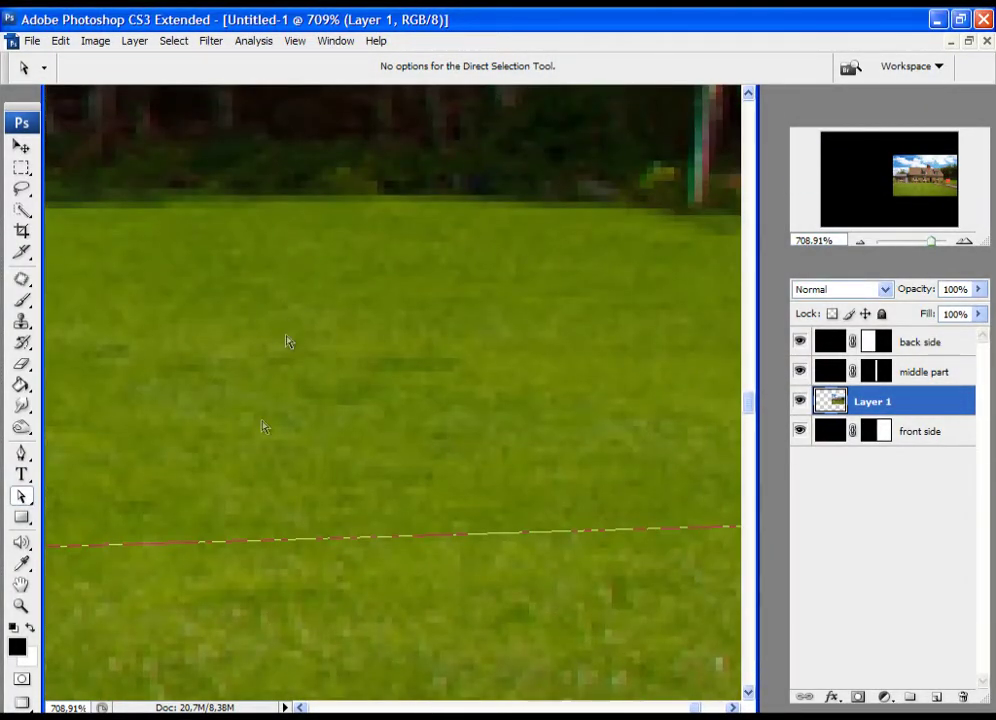
left_click(22, 606)
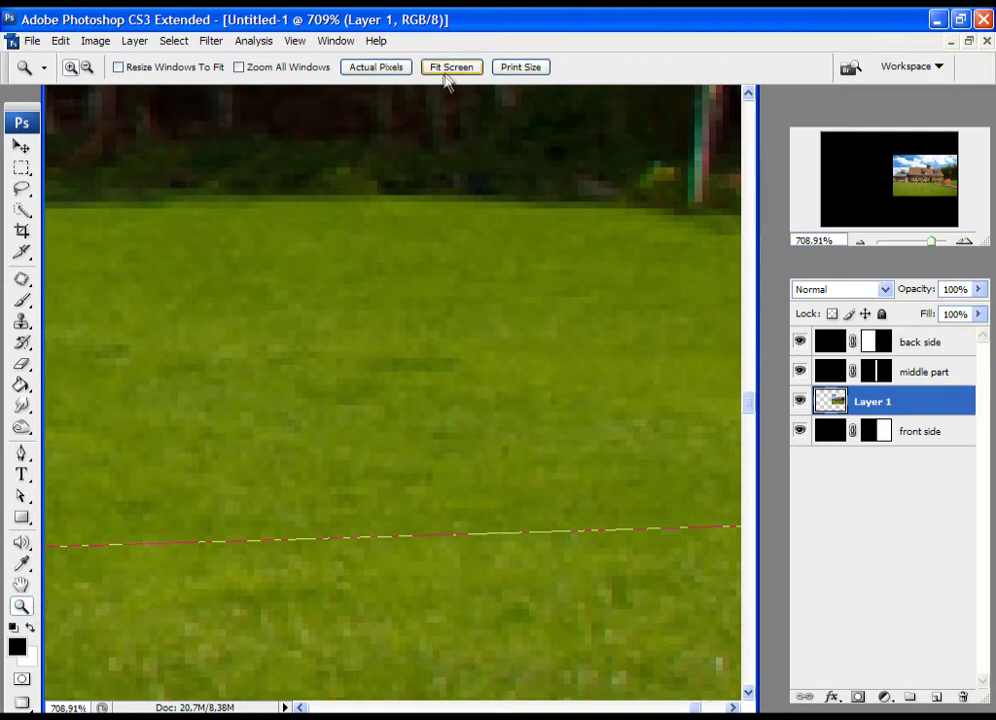
left_click(447, 70)
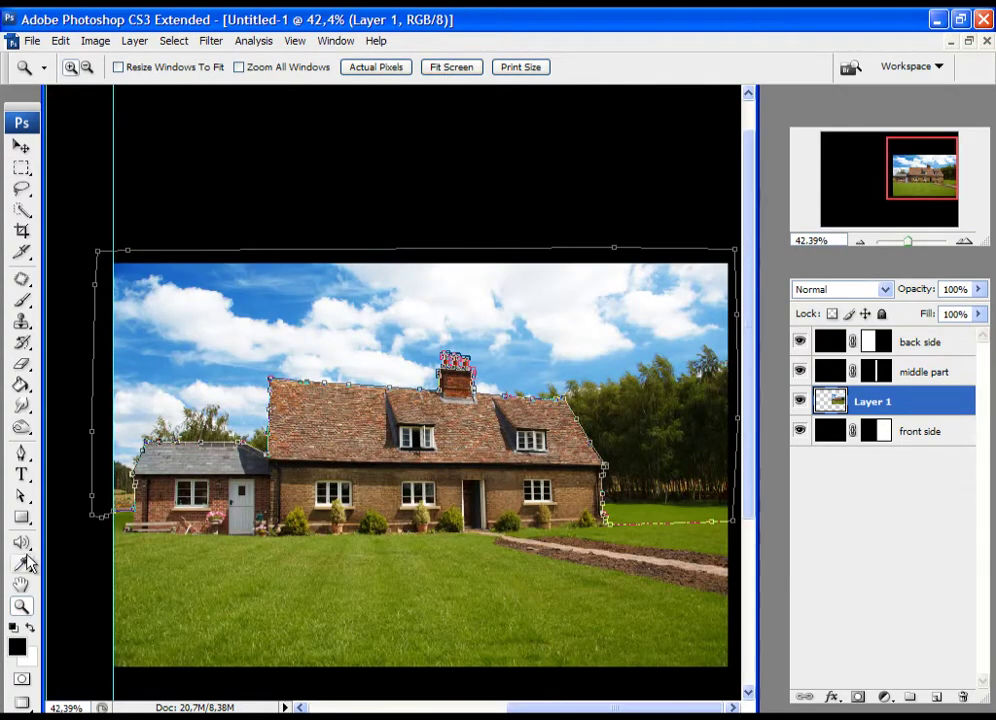
left_click(22, 497)
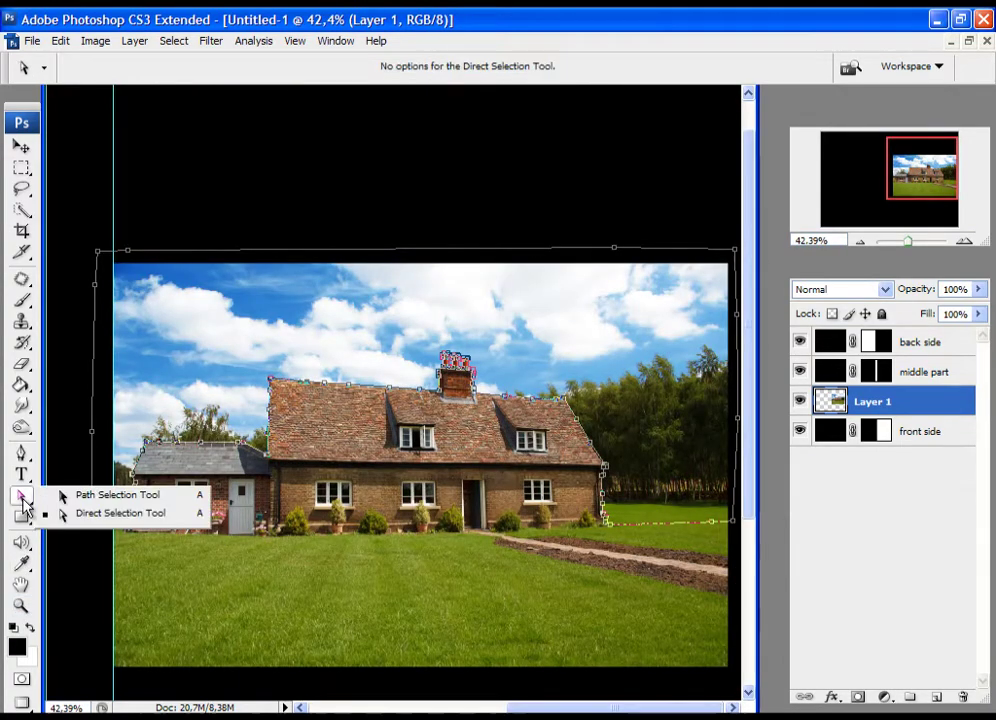
left_click(118, 496)
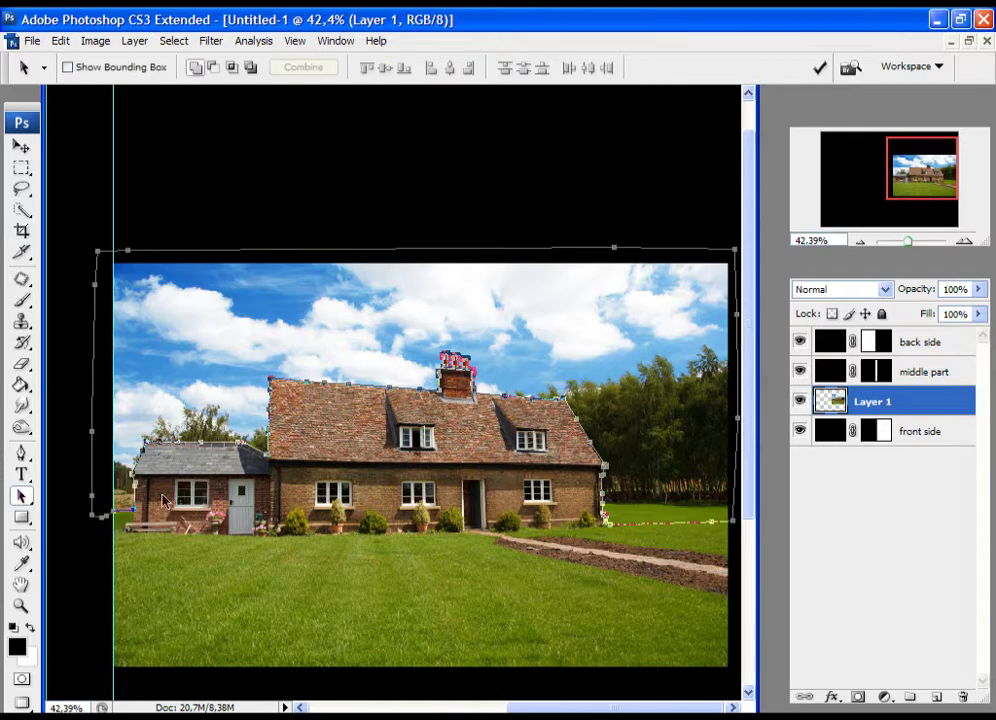
right_click(334, 387)
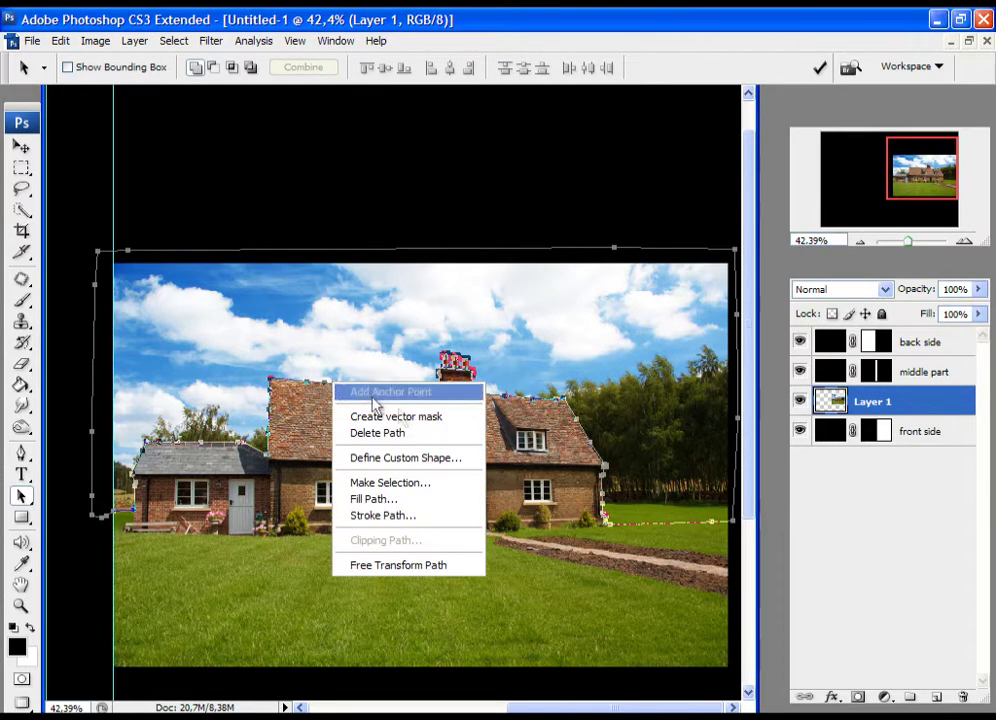
left_click(386, 486)
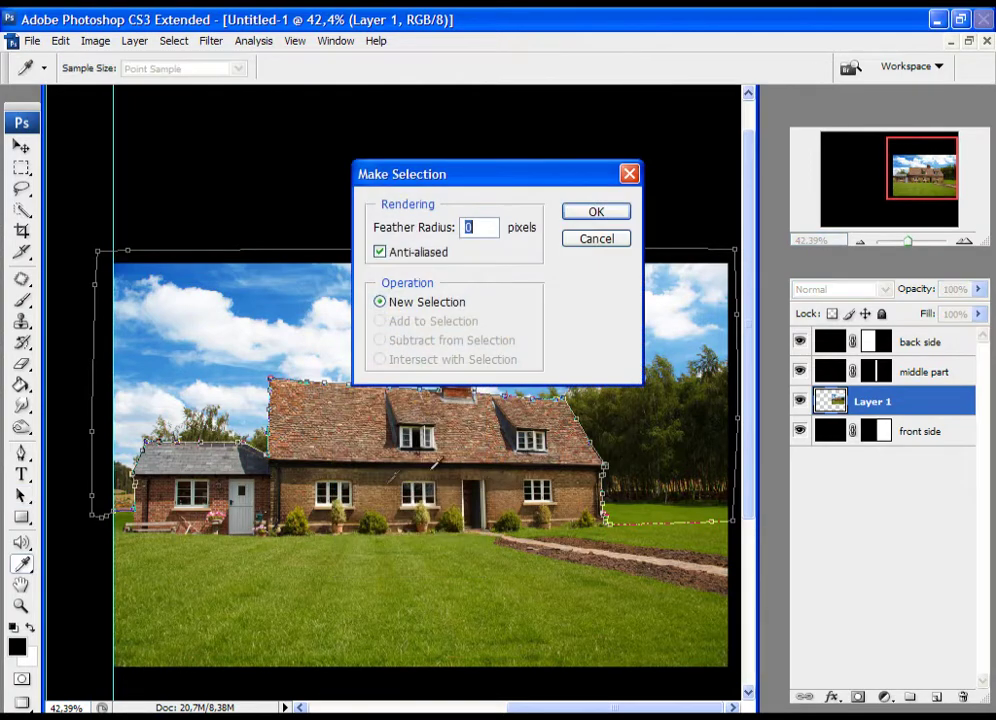
left_click(597, 214)
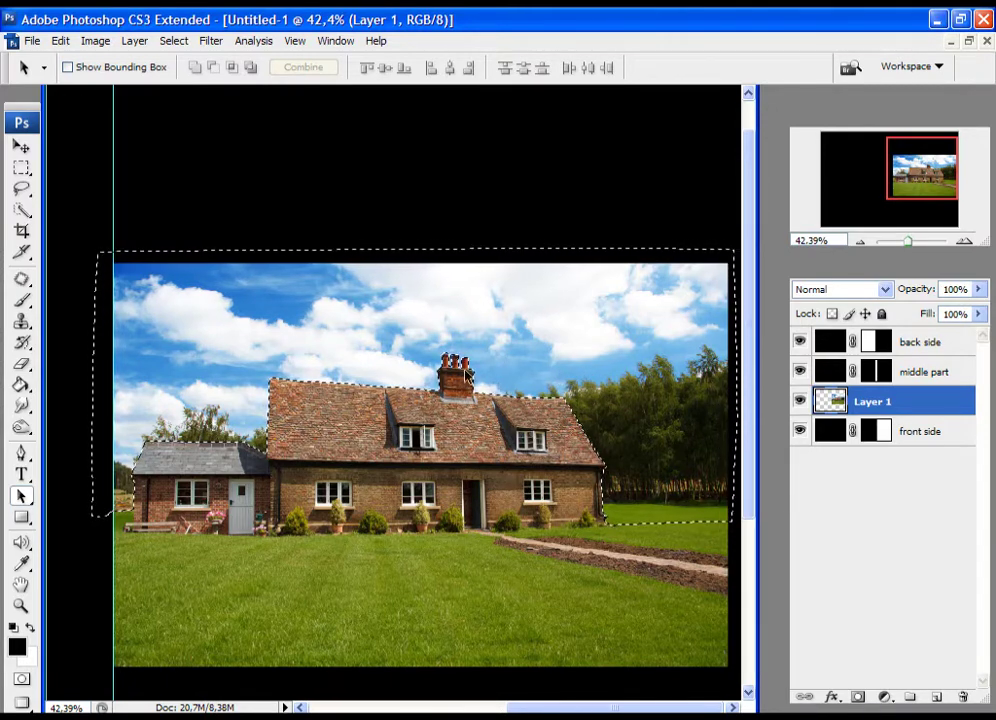
Step: Rename the photo layer as house
double_click(874, 403)
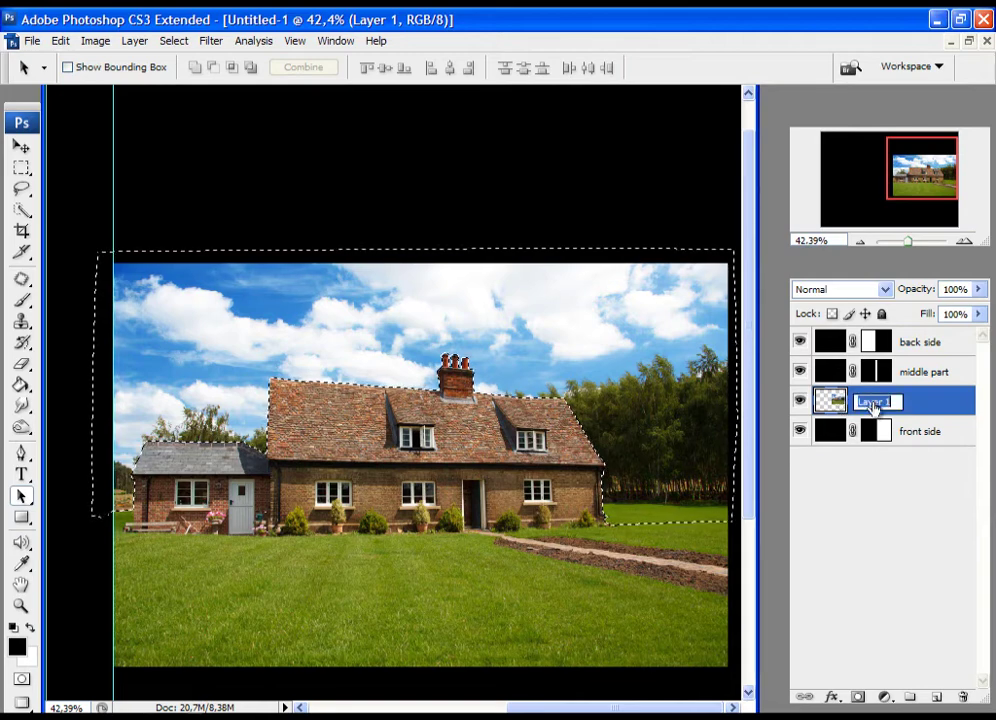
type("house")
key("Return")
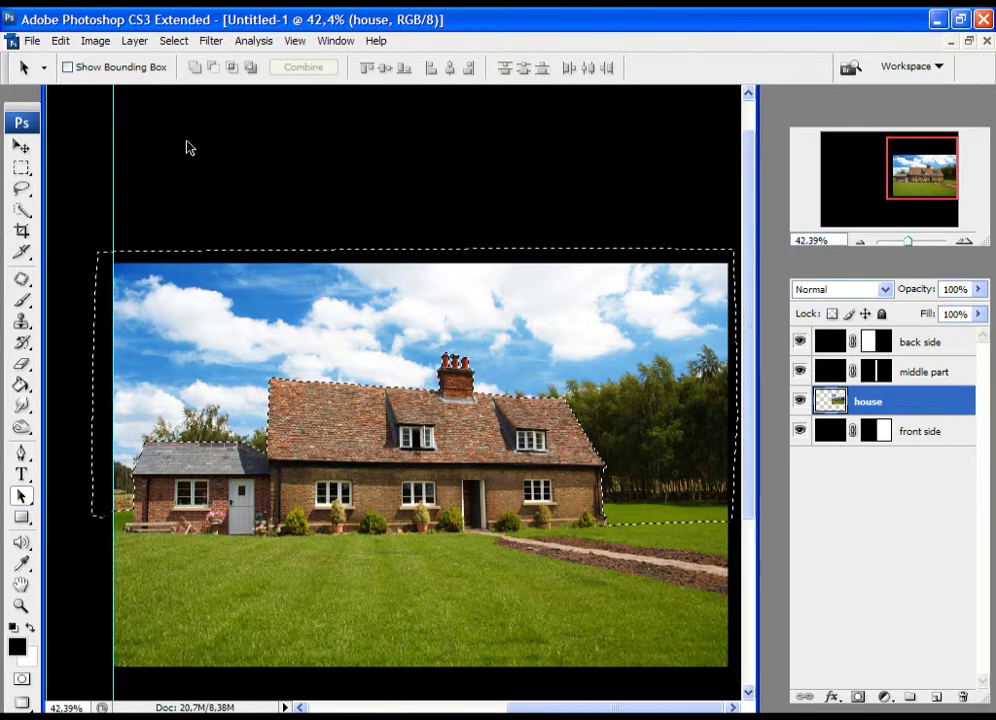
Step: Open Refine Edge for the selection and preview it as quick mask, on black, on white and as a mask, returning to the standard view
left_click(174, 44)
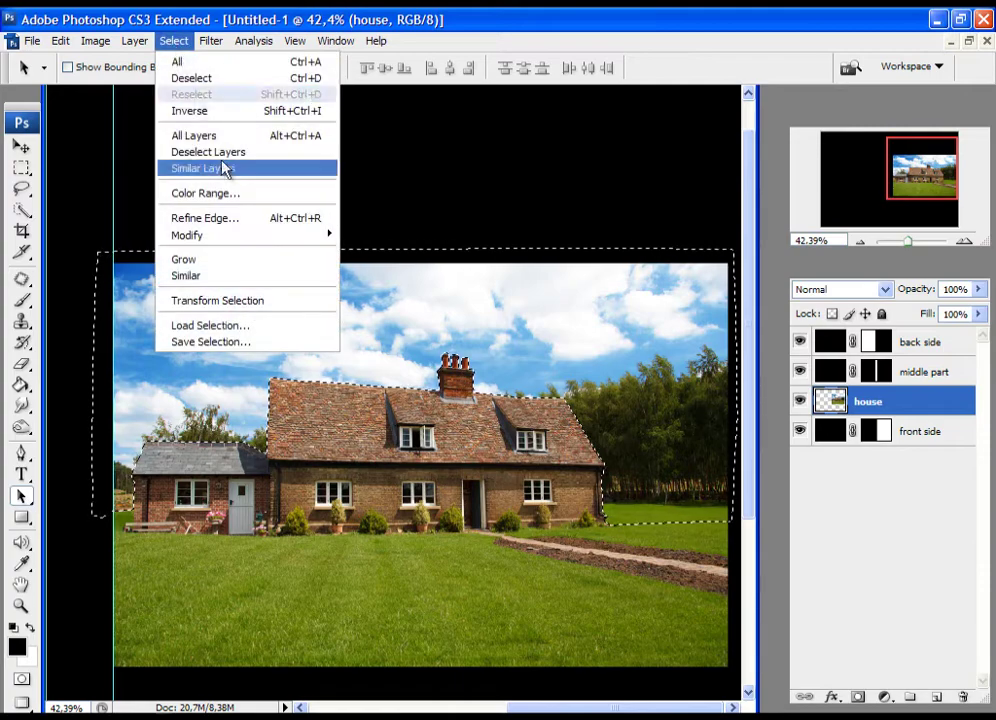
left_click(231, 220)
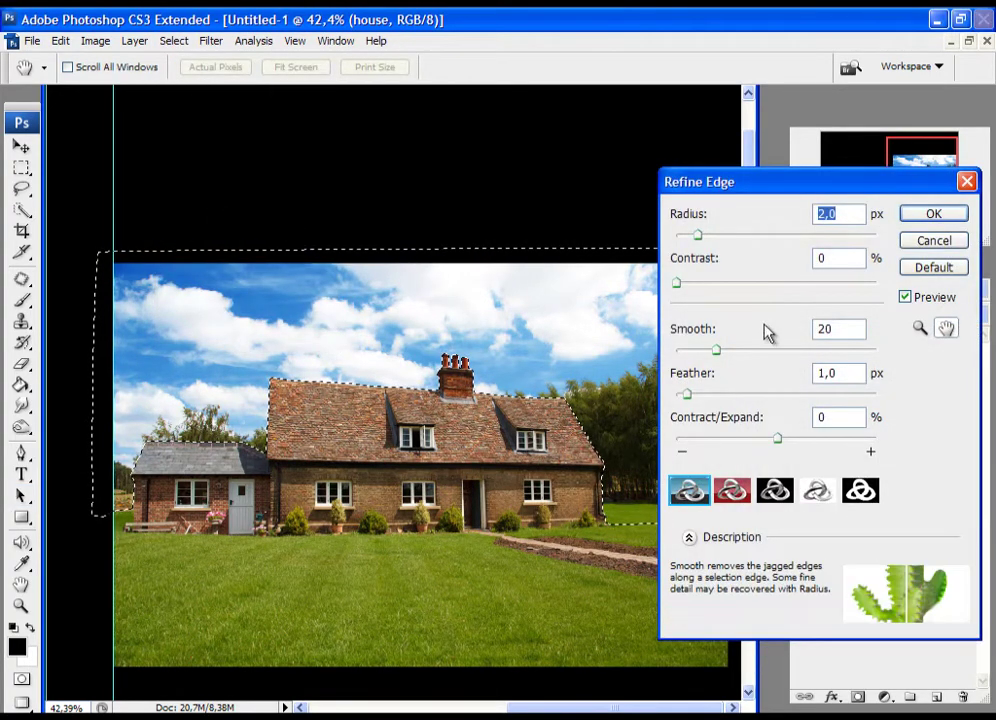
left_click(731, 490)
left_click(775, 490)
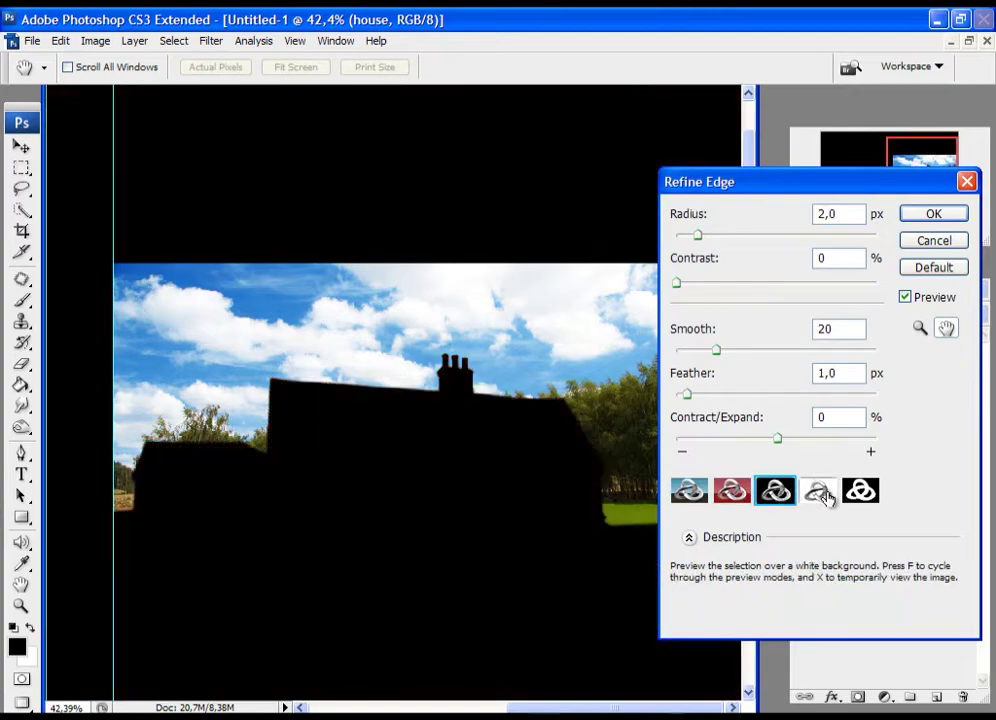
left_click(817, 490)
left_click(860, 490)
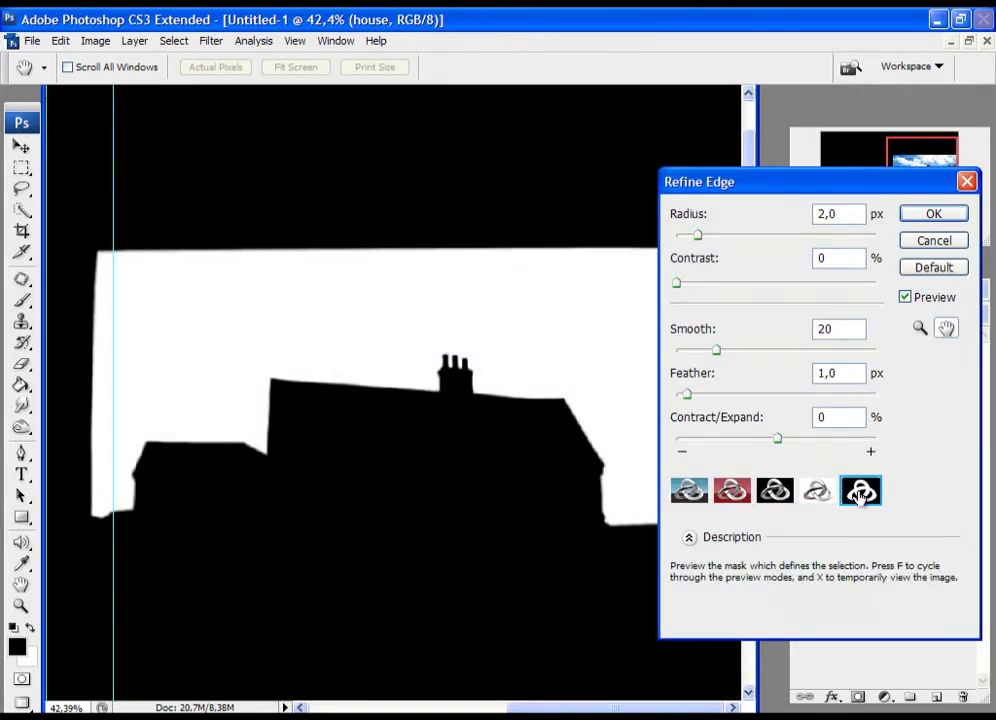
left_click(680, 494)
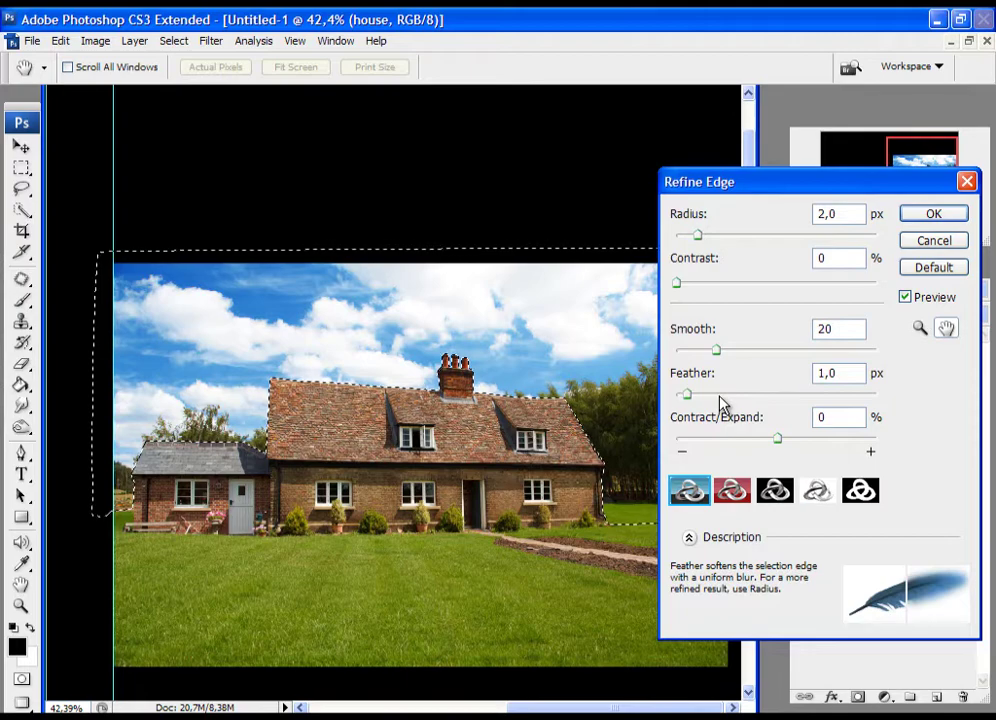
Step: Inspect the selection edge along the roofs up close, set Smooth to 23, and apply the edge refinement
left_click(919, 327)
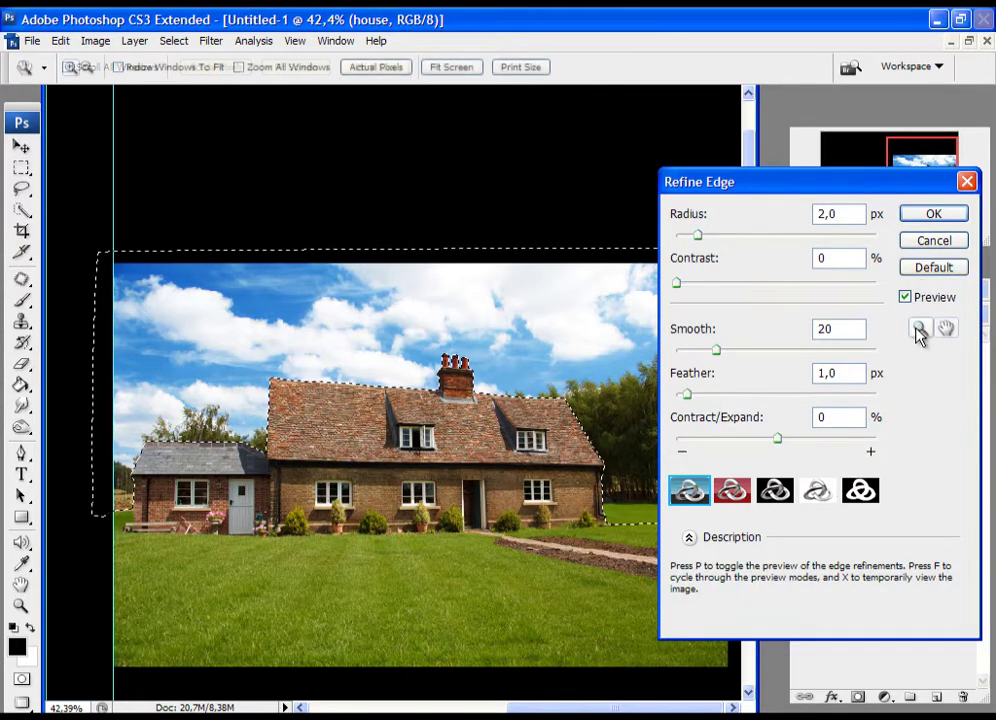
left_click(314, 453)
left_click(327, 466)
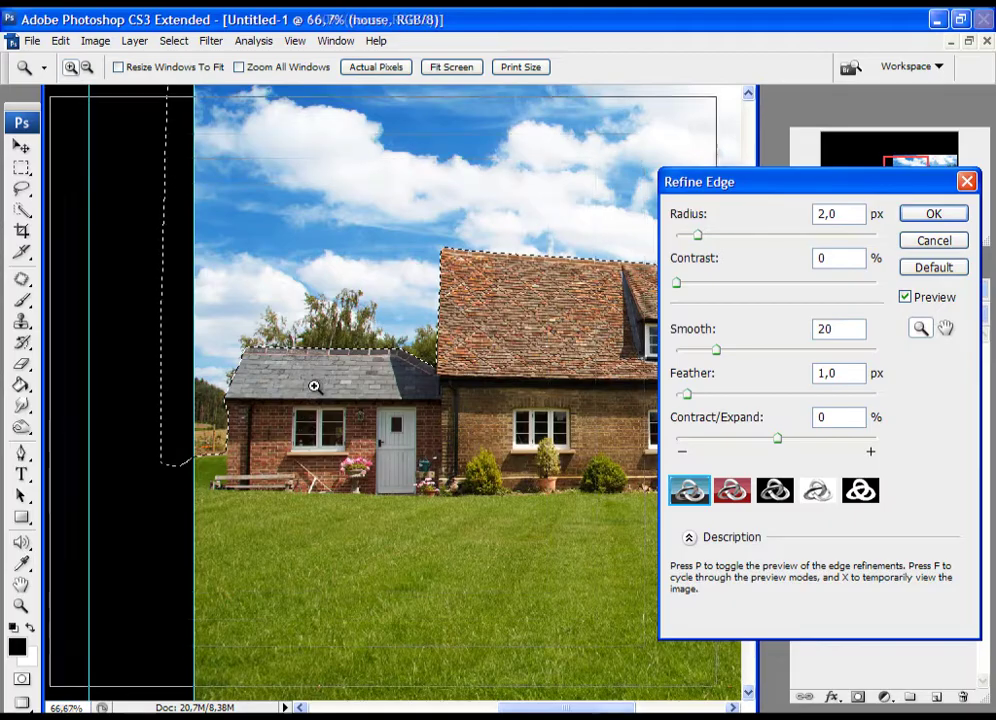
left_click(313, 387)
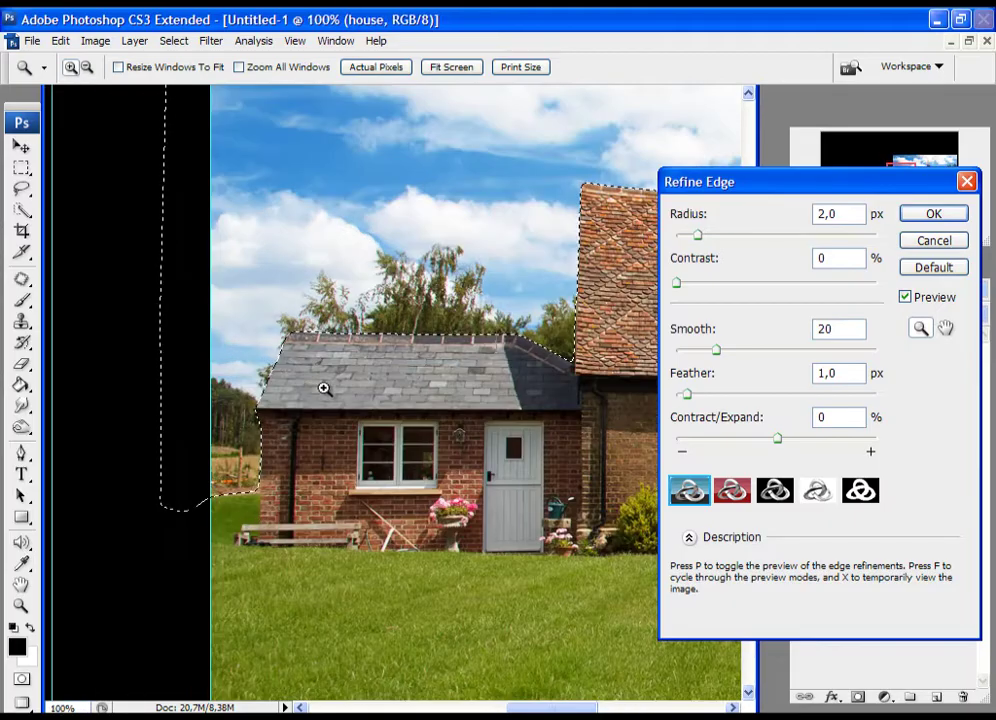
left_click(325, 389)
left_click_drag(355, 383, 260, 408)
left_click_drag(557, 325, 416, 382)
left_click_drag(605, 290, 95, 400)
mouse_move(716, 350)
left_mouse_down()
mouse_move(735, 352)
mouse_move(725, 358)
left_mouse_up()
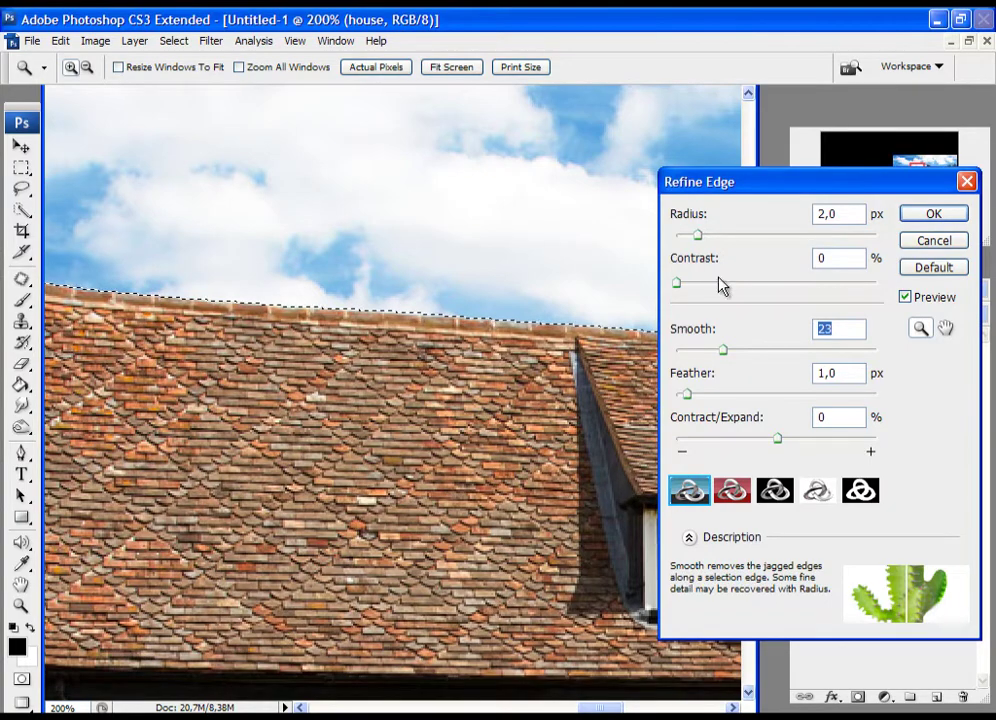
left_click_drag(300, 357, 664, 380)
left_click_drag(545, 421, 499, 386)
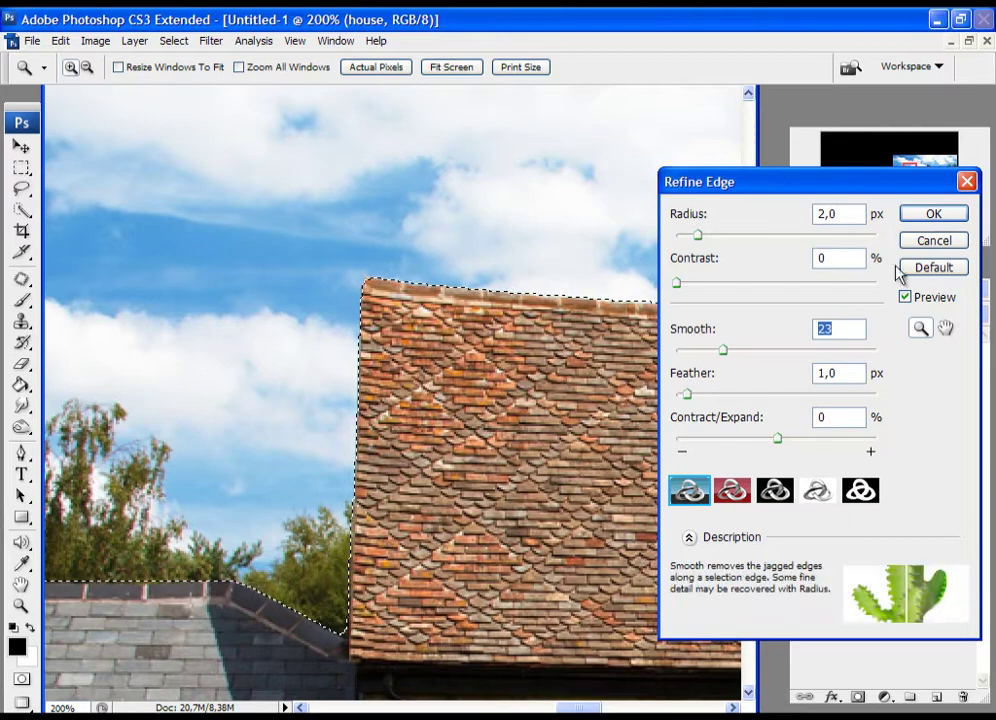
left_click(934, 216)
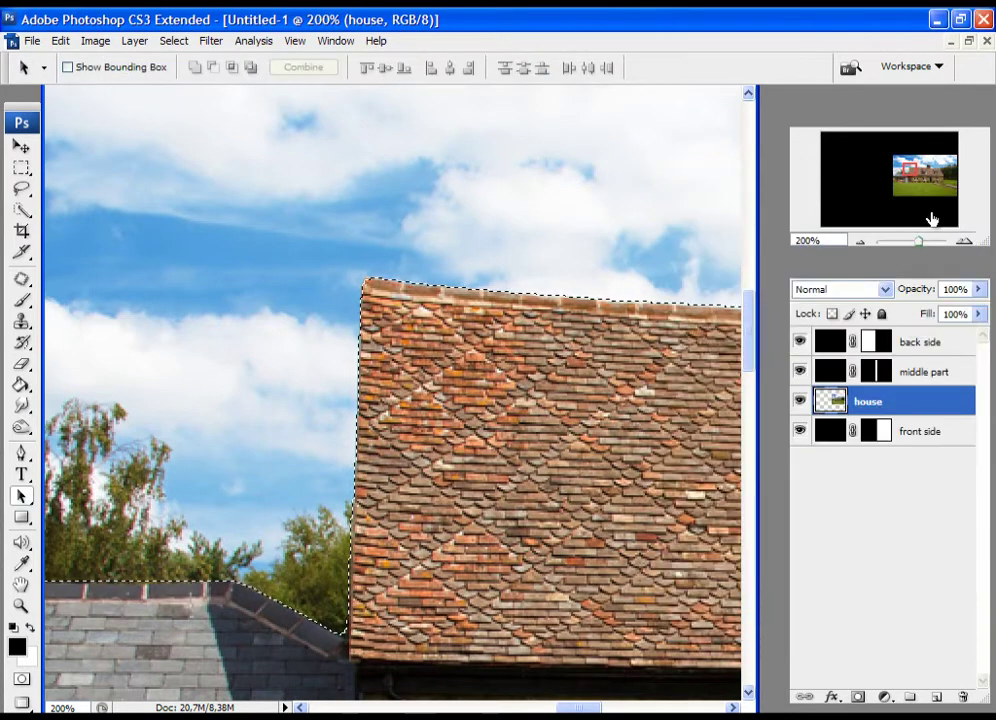
Step: Delete the selected sky and trees from the house layer and deselect
left_click(21, 604)
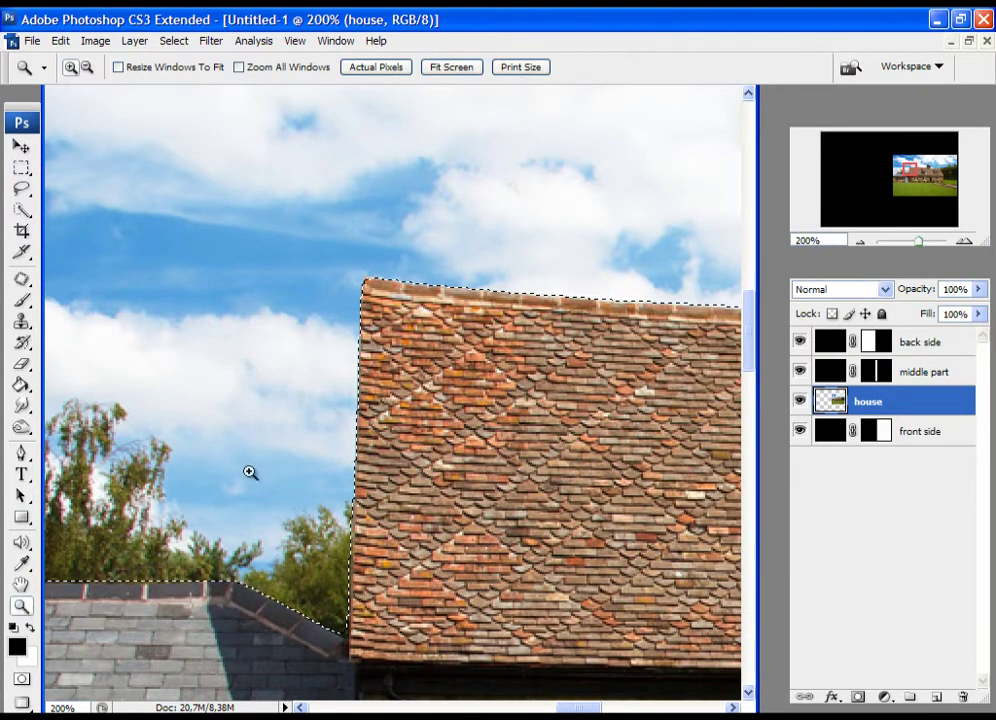
left_click(451, 67)
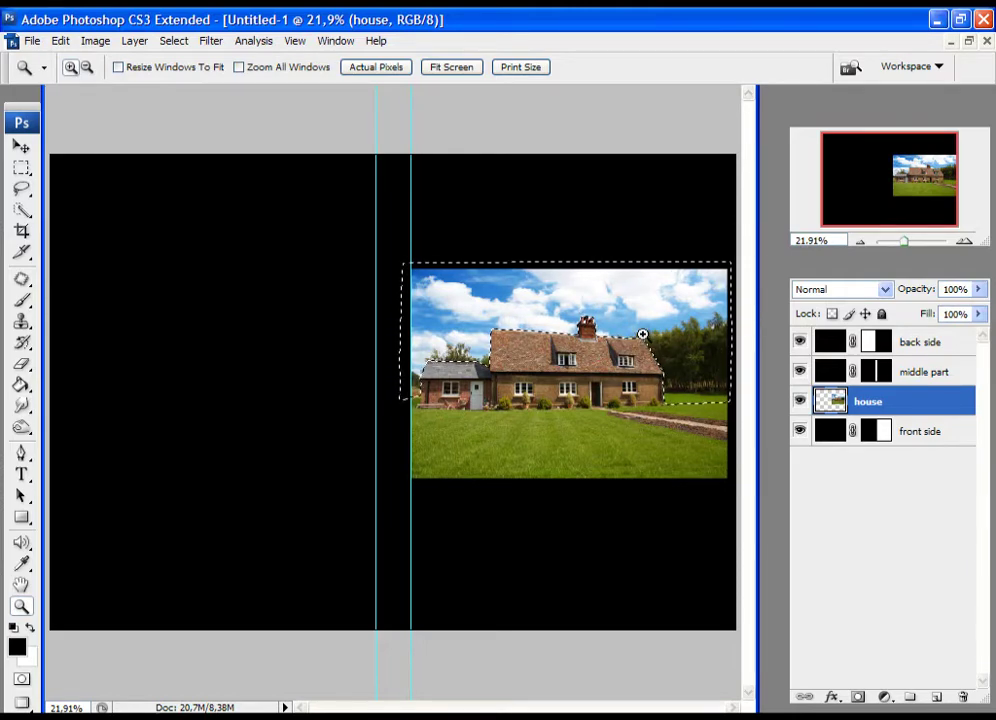
key("Delete")
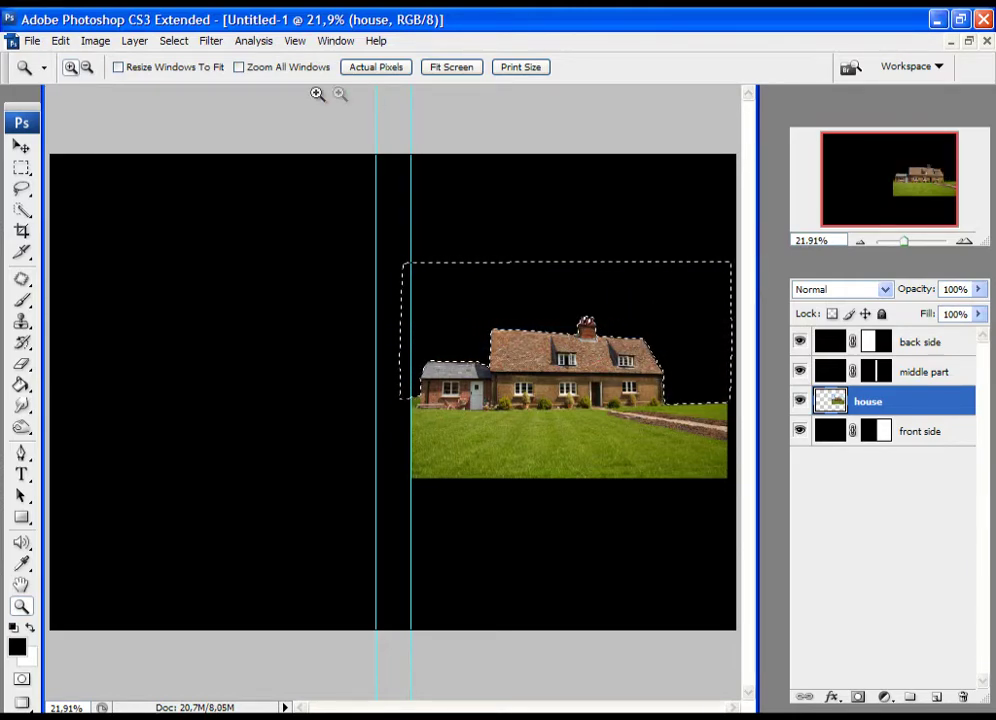
left_click(174, 41)
left_click(190, 78)
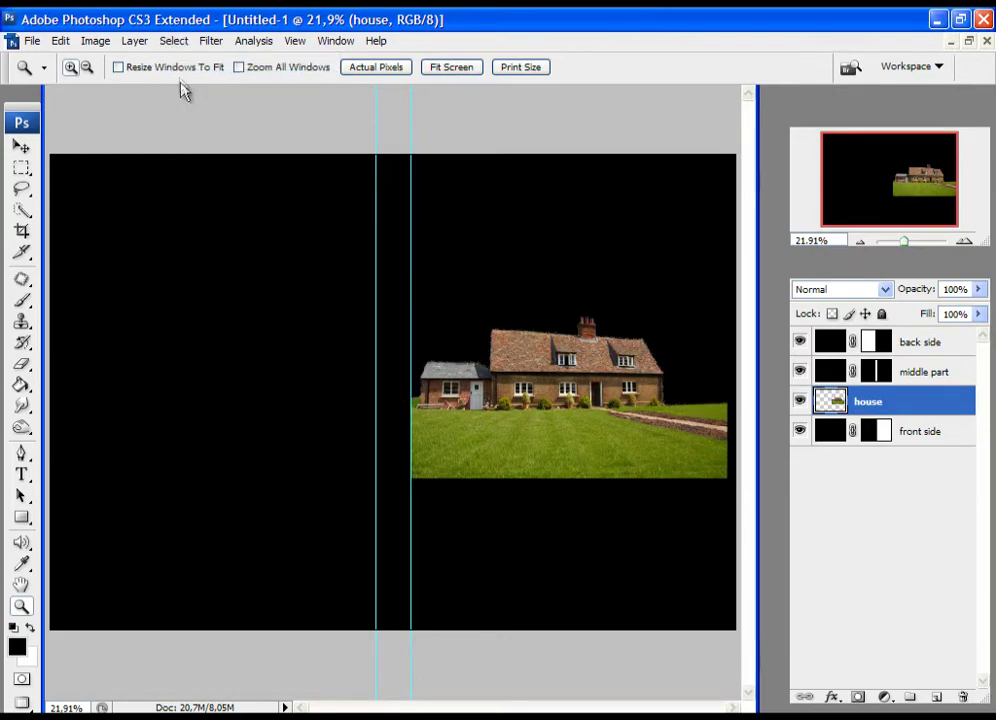
Step: Inspect the cut-out edges around the slate-roofed outbuilding and set the Eraser to a 7 px brush with 0% hardness
left_click_drag(380, 340, 689, 409)
left_click_drag(118, 394, 228, 541)
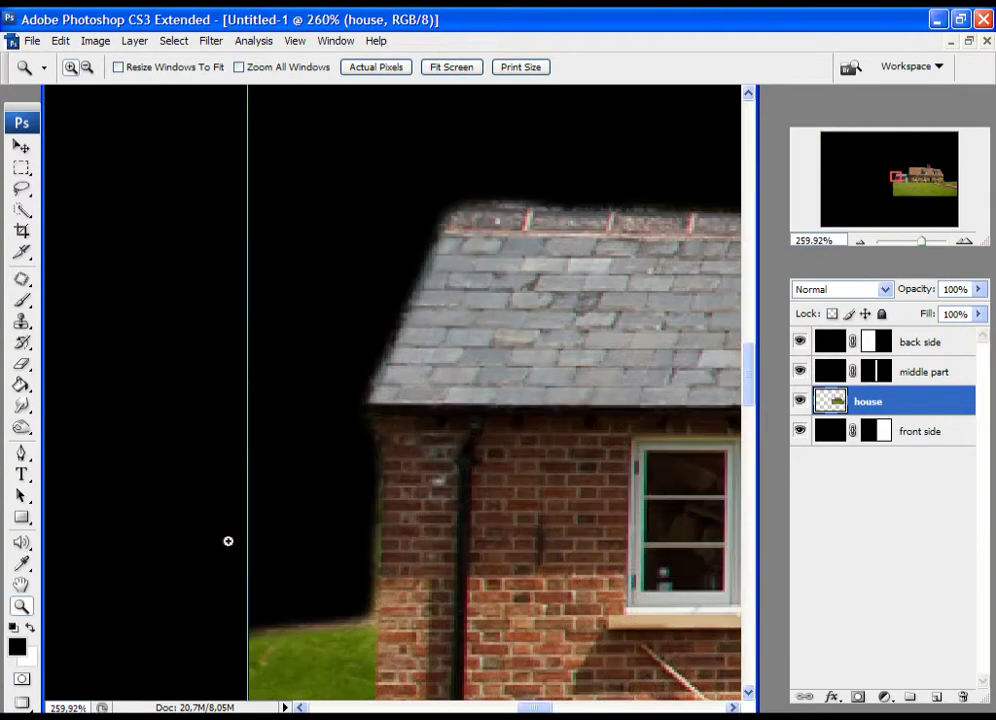
left_click_drag(507, 295, 273, 552)
left_click_drag(676, 445, 147, 421)
left_click_drag(478, 211, 356, 589)
left_click_drag(509, 518, 411, 193)
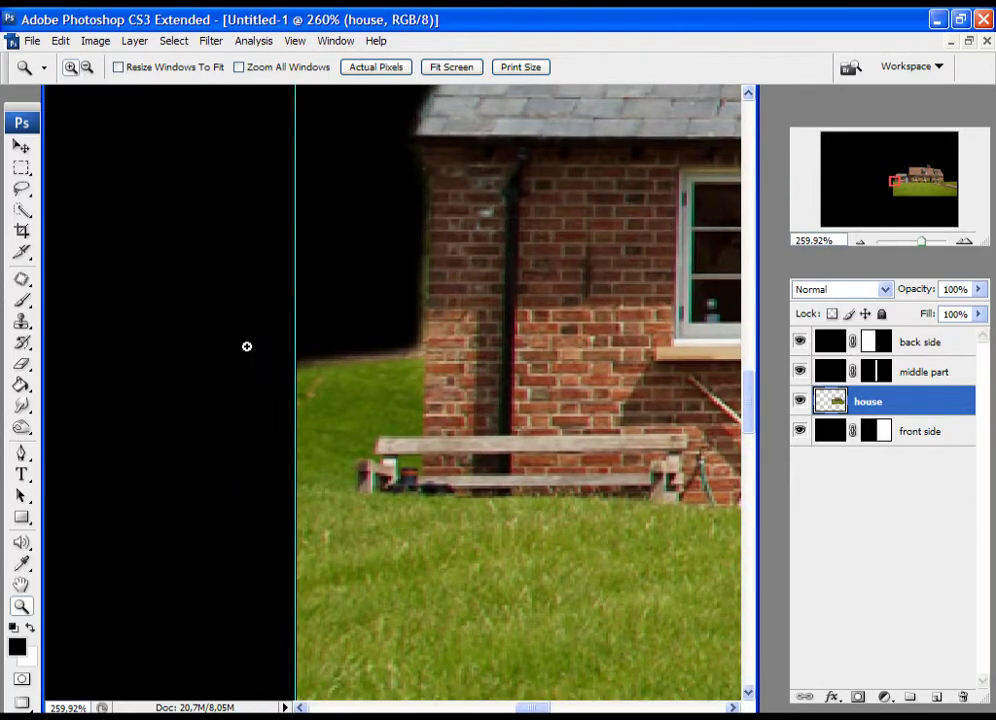
left_click(22, 366)
right_click(377, 335)
left_click(422, 373)
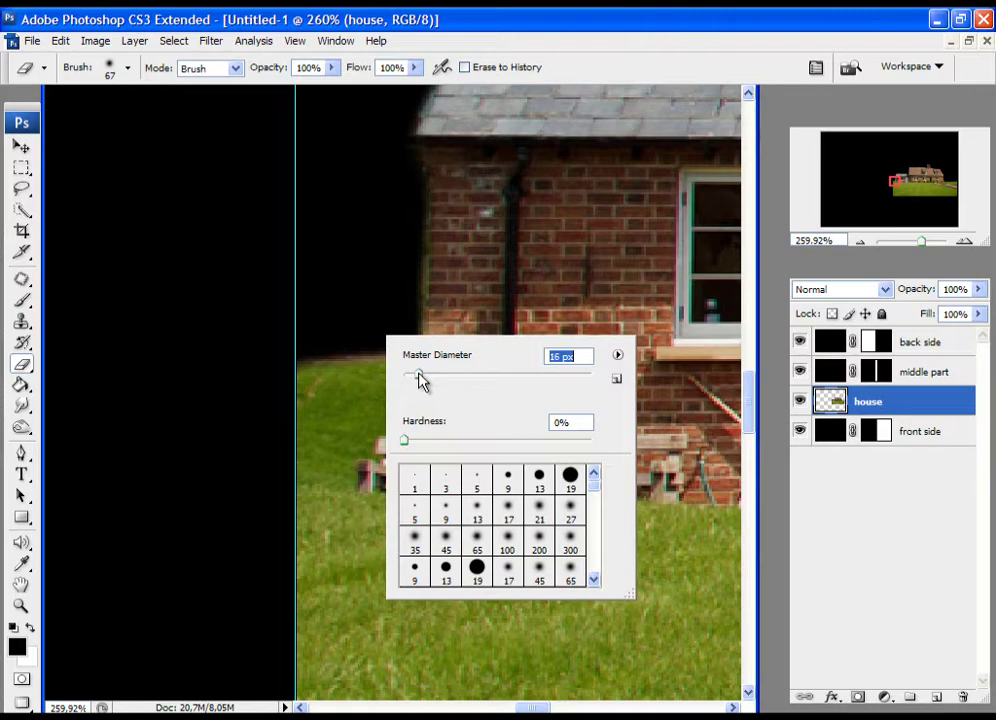
left_click_drag(416, 380, 412, 377)
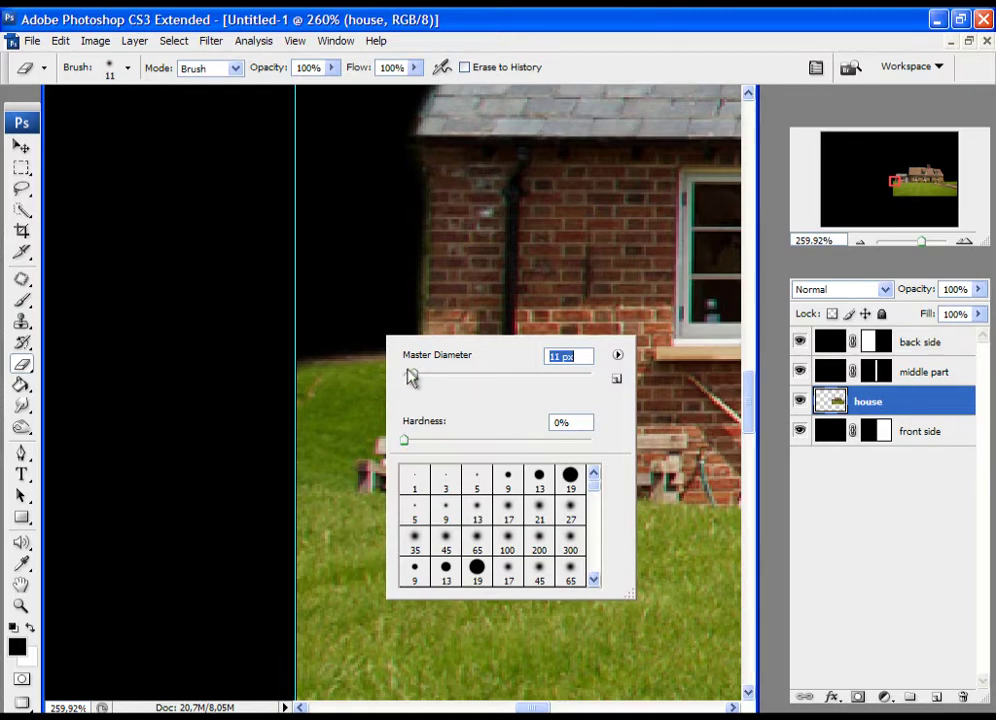
left_click_drag(412, 380, 406, 370)
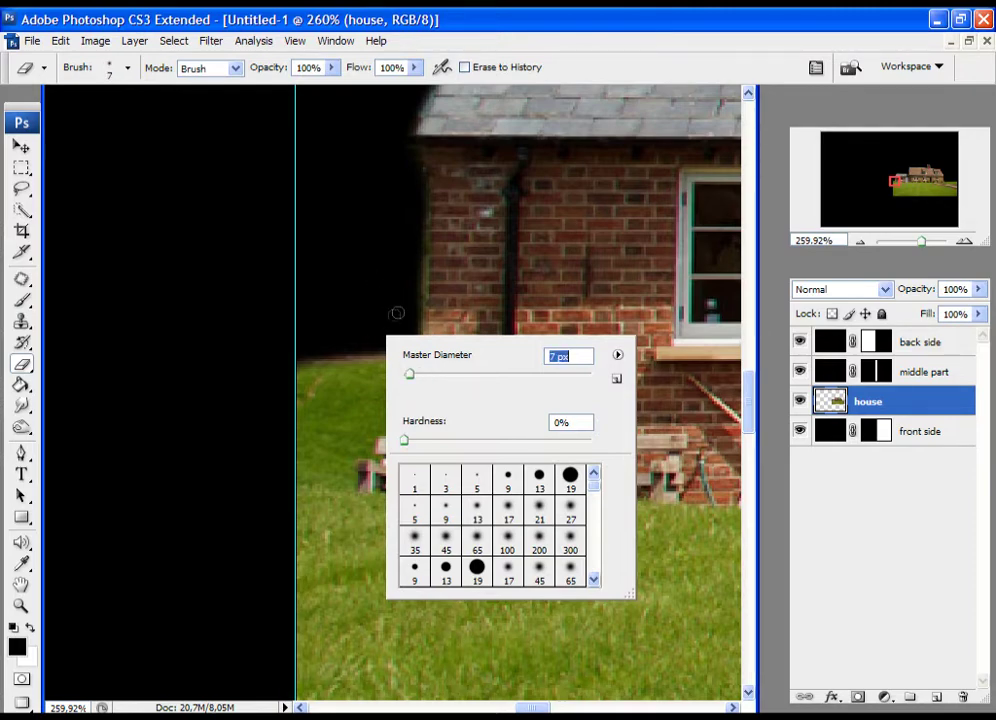
left_click(325, 80)
Step: Erase the leftover fringe in straight strokes along the grass's upper edge and up the outbuilding's outer brick wall
key("space")
mouse_move(342, 393)
left_mouse_down()
mouse_move(295, 432)
mouse_move(373, 380)
mouse_move(316, 457)
left_mouse_up()
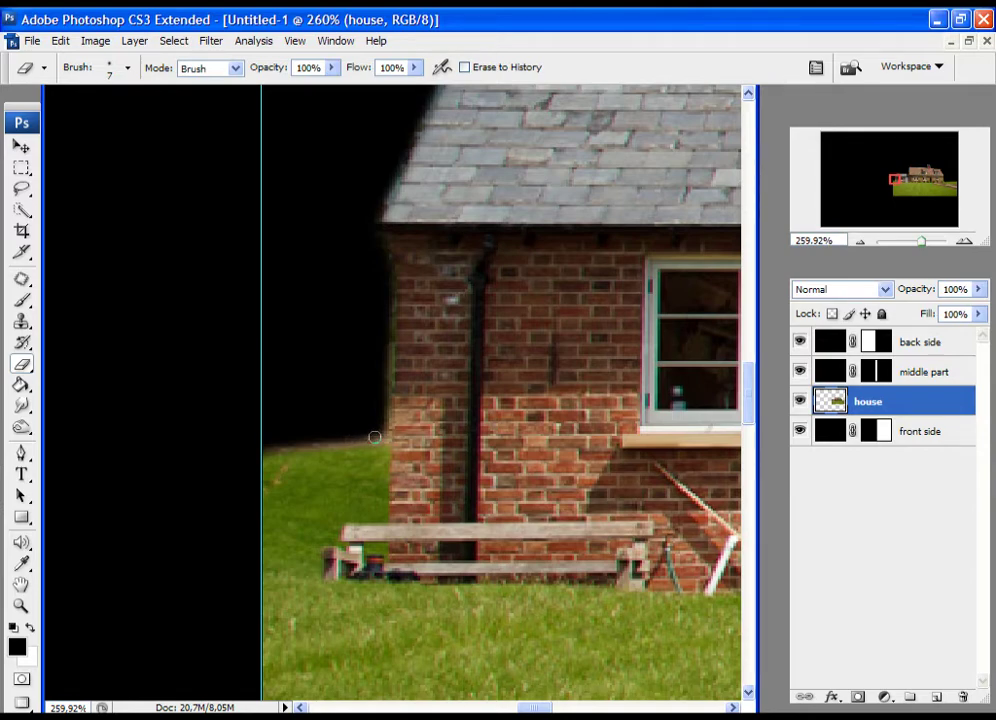
left_click(374, 437, "shift")
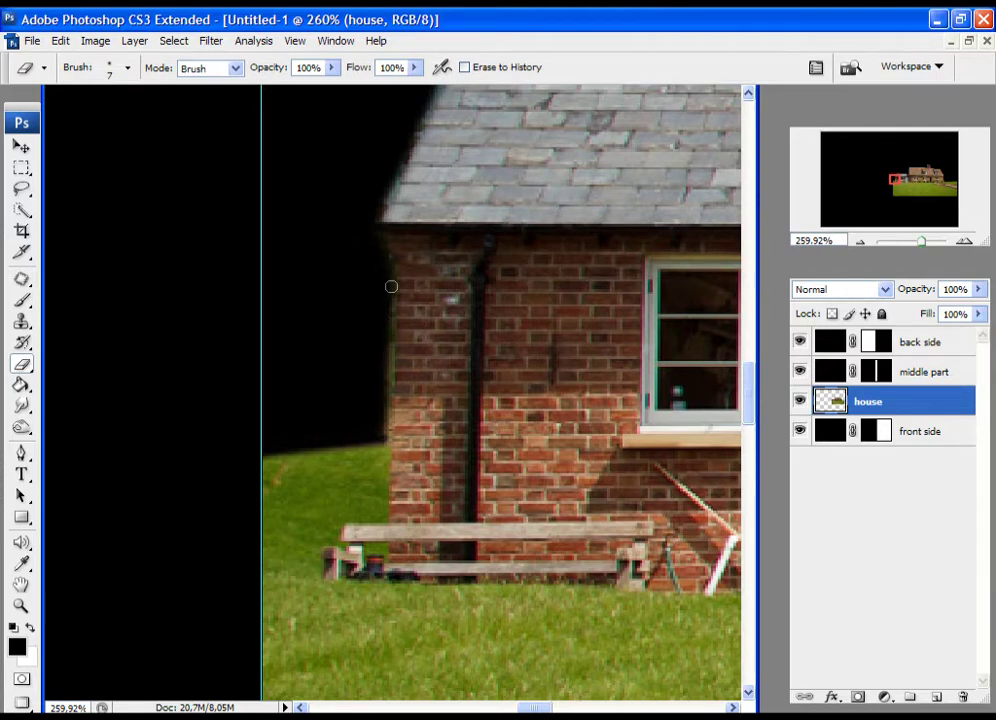
left_click(390, 286, "shift")
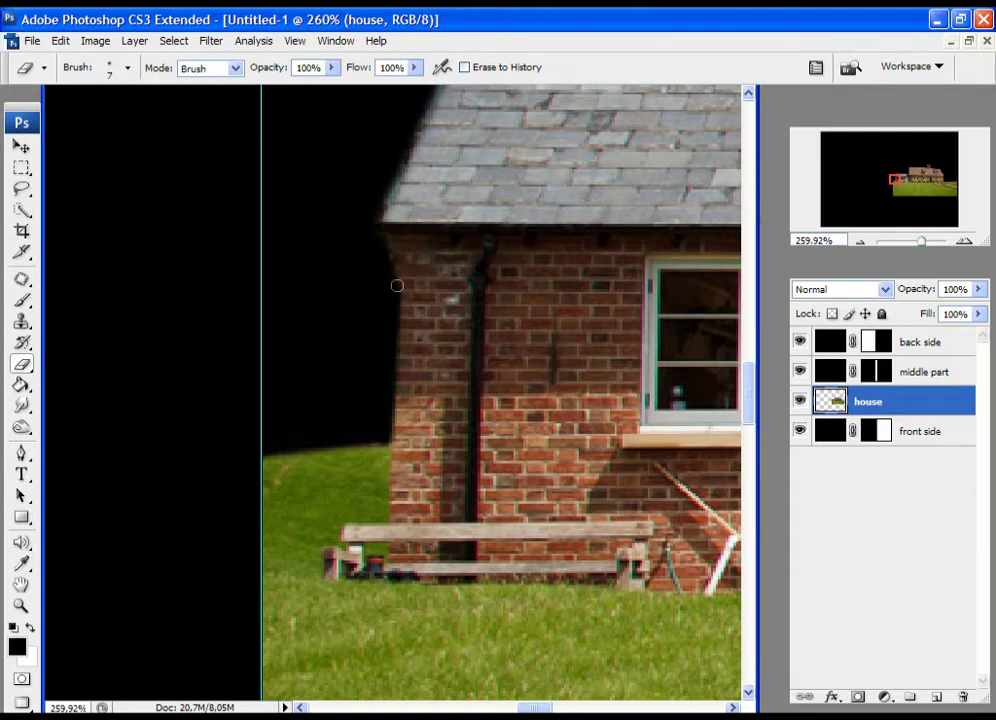
Step: Erase the leftover fringe along the outbuilding's slate roof slope, ridge and sloping hip up to the tiled roof
mouse_move(422, 246)
left_mouse_down()
mouse_move(476, 296)
mouse_move(456, 325)
mouse_move(433, 178)
mouse_move(387, 92)
mouse_move(372, 147)
mouse_move(347, 418)
mouse_move(322, 393)
mouse_move(409, 389)
mouse_move(456, 222)
mouse_move(502, 311)
mouse_move(124, 294)
left_mouse_up()
mouse_move(348, 301)
left_mouse_down()
mouse_move(227, 297)
mouse_move(342, 302)
left_mouse_up()
mouse_move(450, 311)
left_mouse_down()
mouse_move(284, 364)
mouse_move(270, 335)
left_mouse_up()
left_click_drag(163, 325, 343, 330)
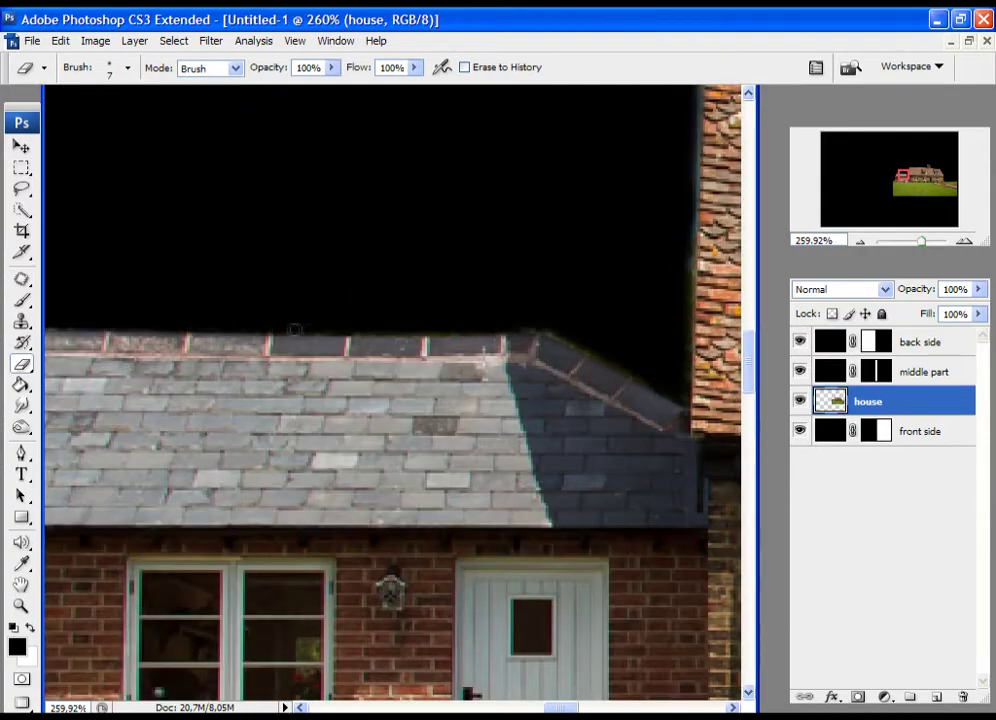
left_click_drag(487, 333, 343, 291)
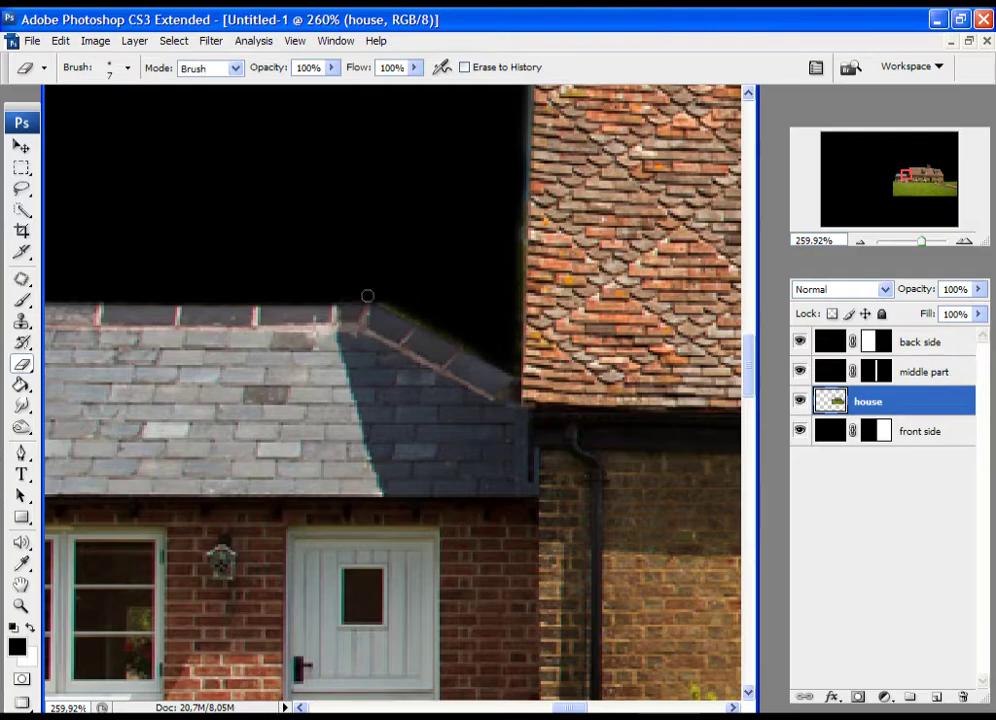
left_click(495, 359, "shift")
left_click_drag(474, 393, 423, 378)
left_click(464, 351, "shift")
Step: Erase the fringe in straight strokes up the main tiled roof's side edge to its upper corner
left_click_drag(515, 254, 462, 521)
left_click(427, 196, "shift")
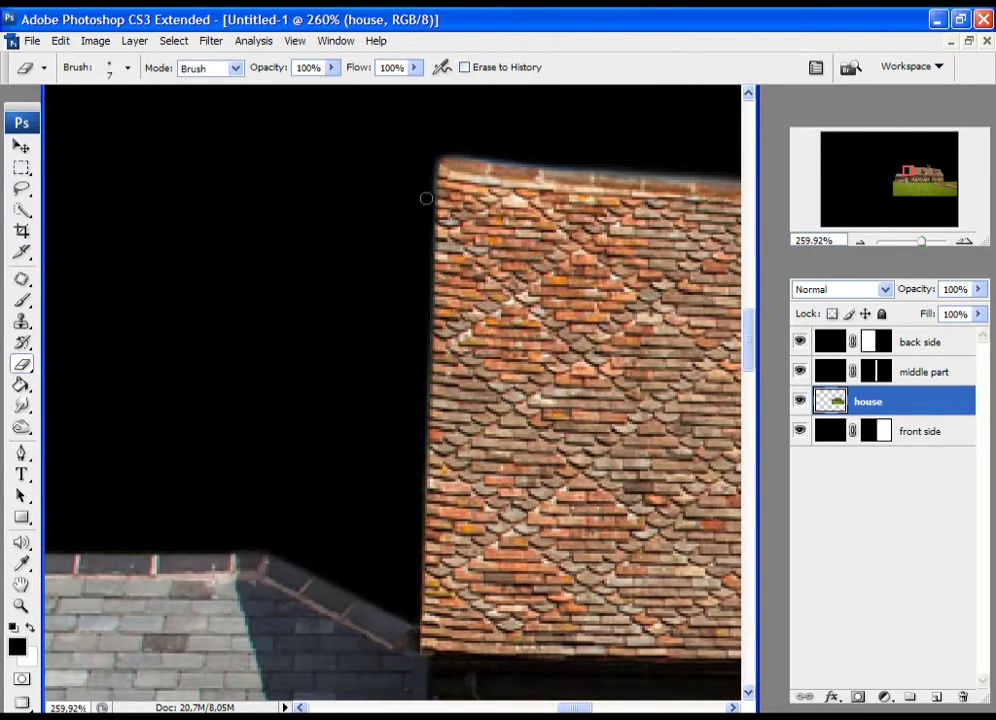
left_click_drag(430, 208, 262, 419)
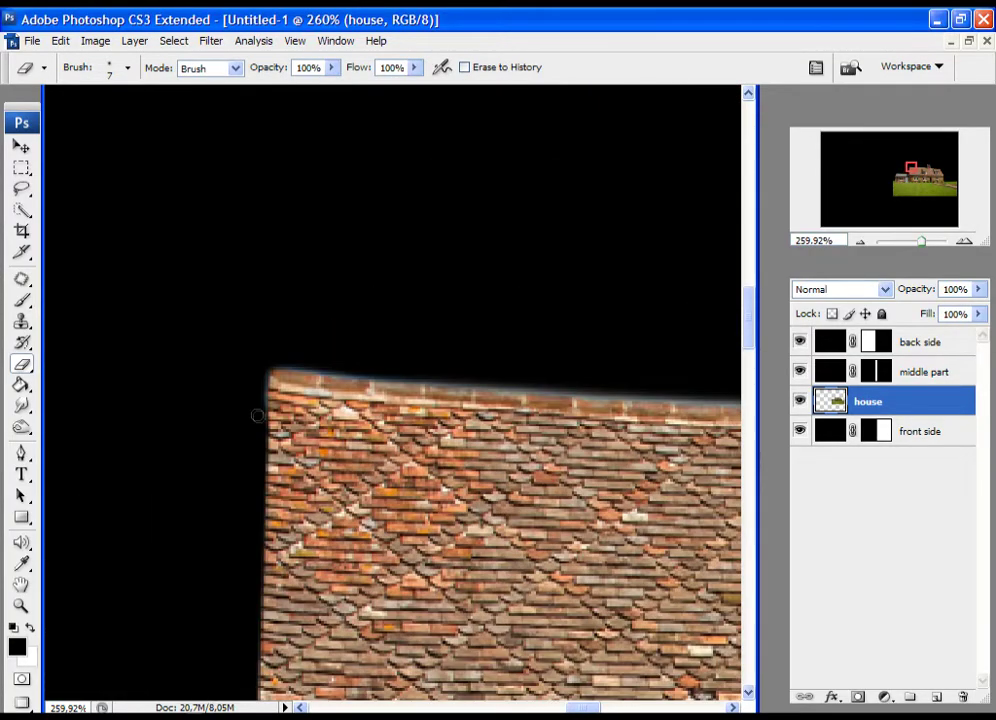
left_click_drag(262, 348, 105, 342)
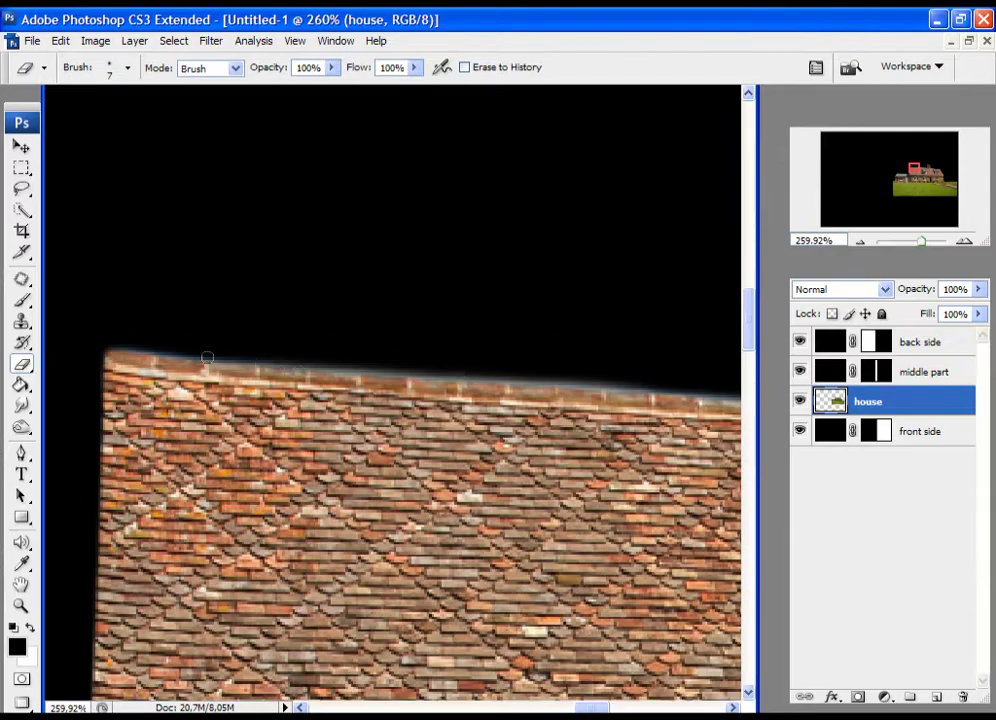
Step: Erase the pale fringe along the main roof's ridge from its outer corner to the brick chimney
left_click(487, 381, "shift")
mouse_move(487, 381)
left_mouse_down()
mouse_move(321, 382)
mouse_move(297, 365)
left_mouse_up()
left_click(549, 384, "shift")
left_click_drag(549, 384, 218, 380)
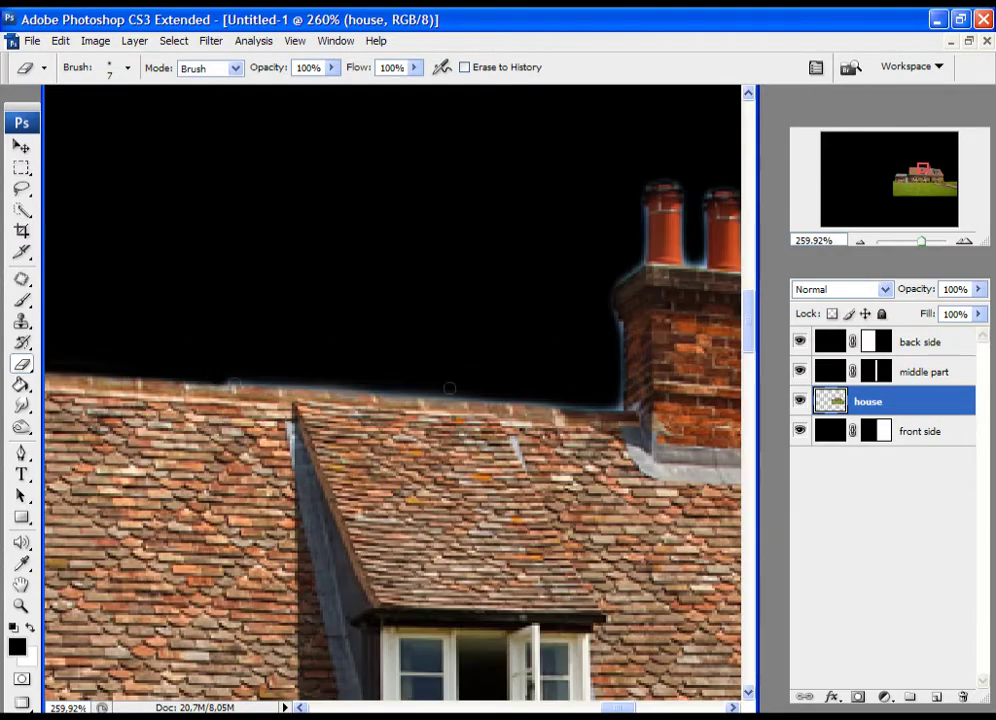
left_click(567, 402, "shift")
left_click_drag(585, 390, 540, 352)
Step: Zoom in on the chimney's near side and set the Eraser to a 4 px brush with 0% hardness
left_click(21, 607)
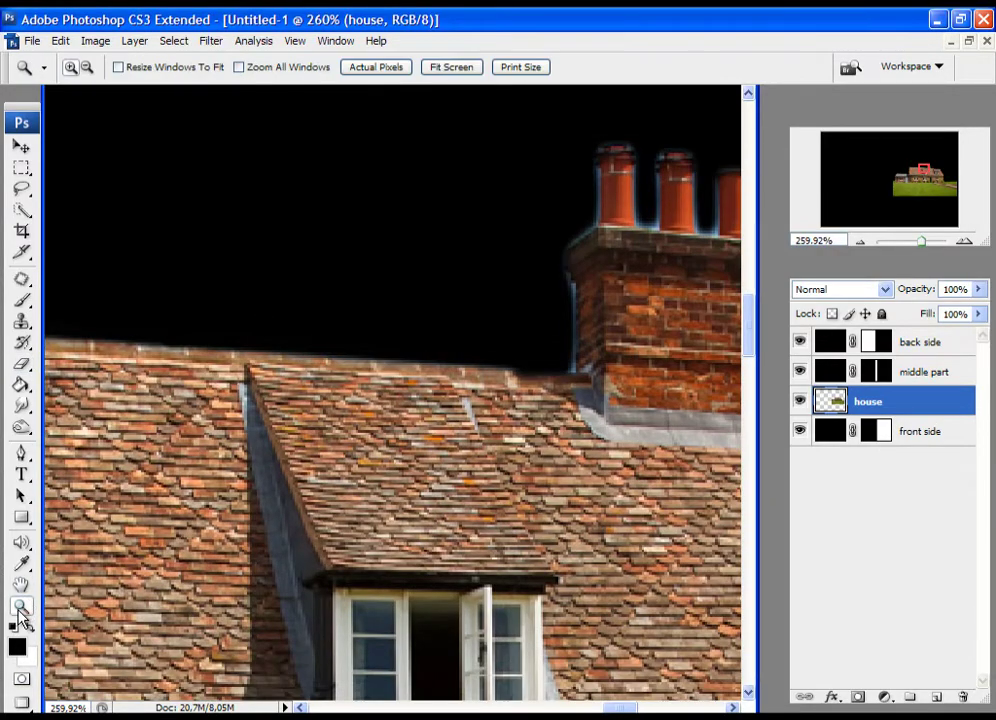
left_click_drag(538, 240, 627, 414)
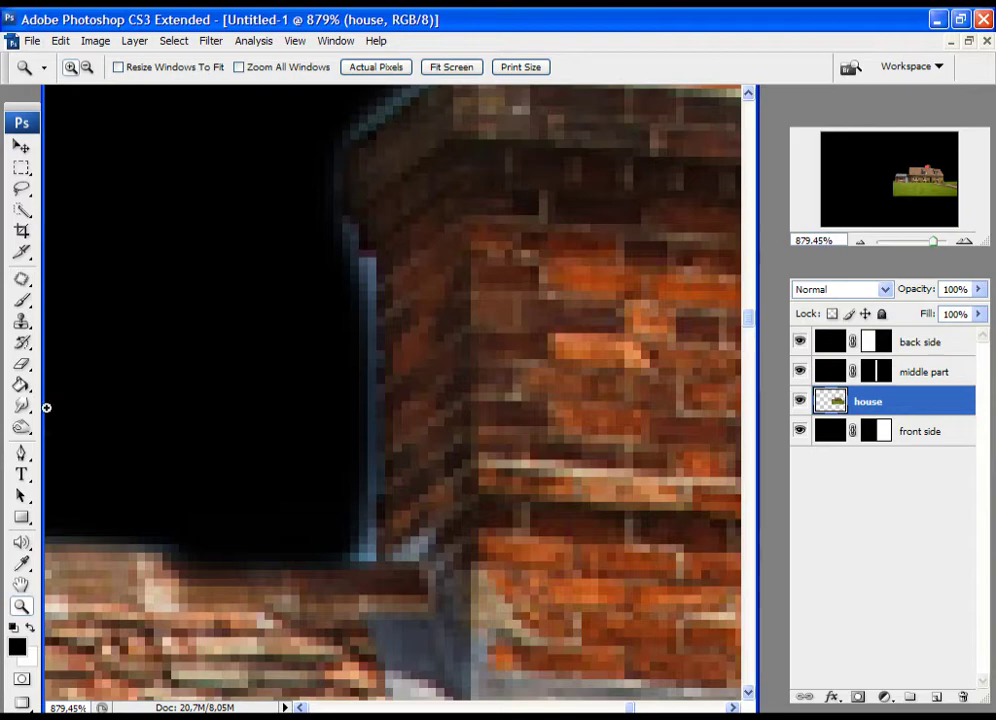
left_click(22, 364)
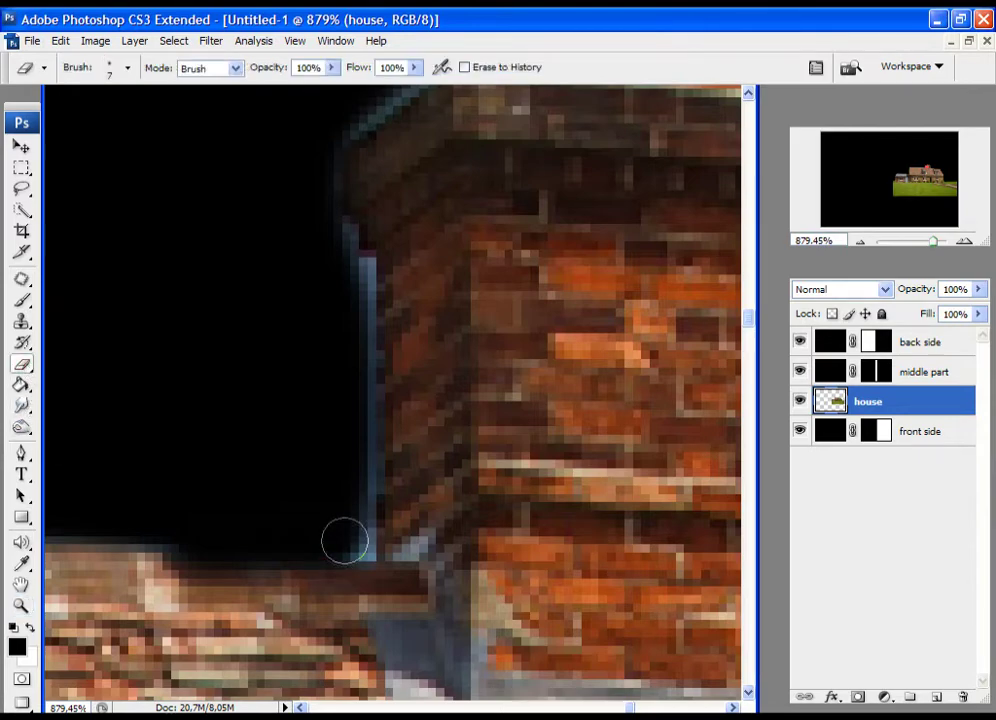
right_click(345, 541)
left_click_drag(377, 485, 371, 484)
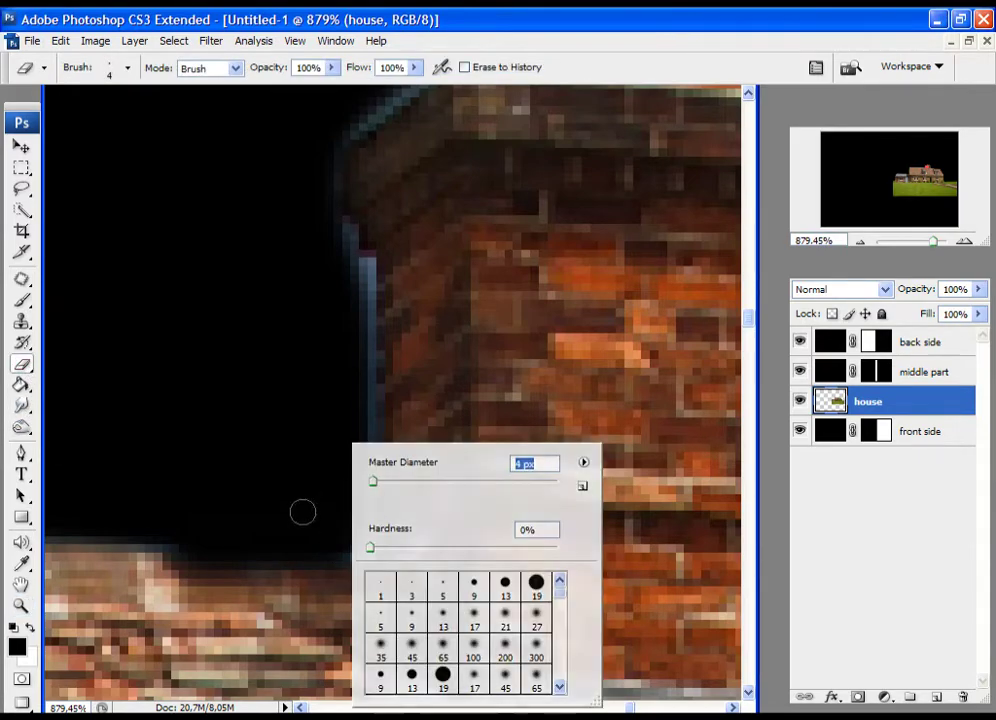
key("Return")
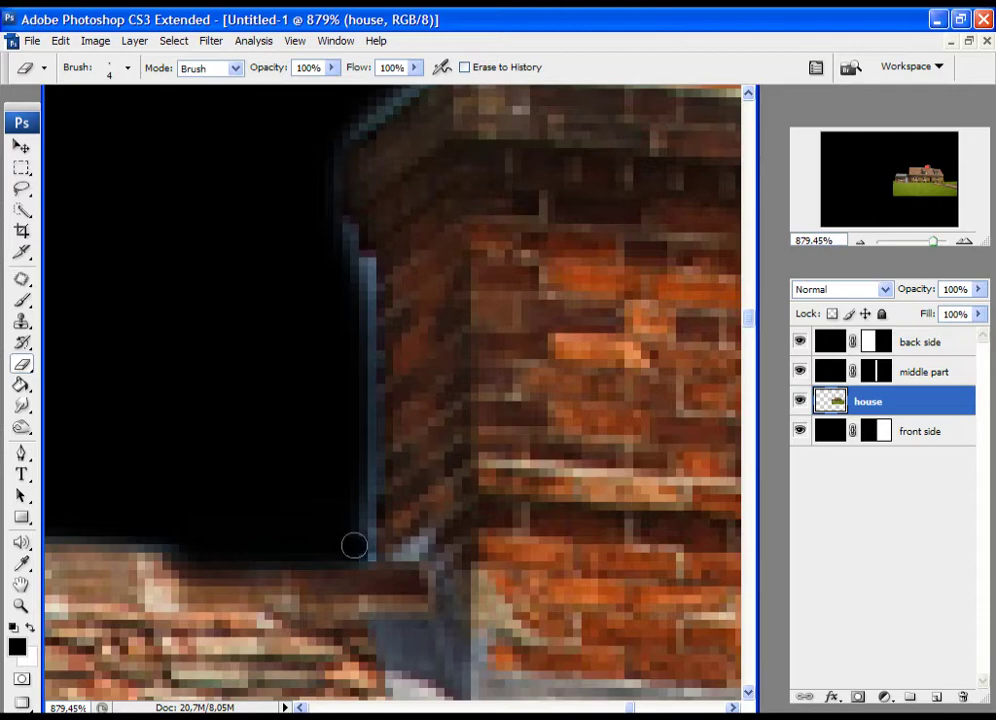
right_click(317, 503)
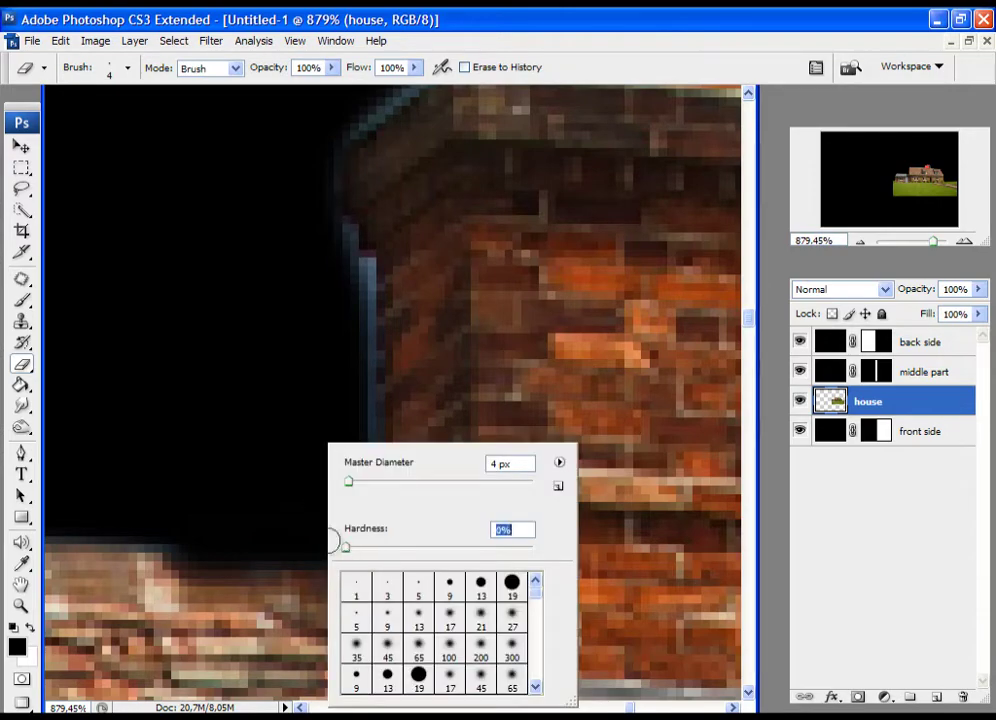
key("Return")
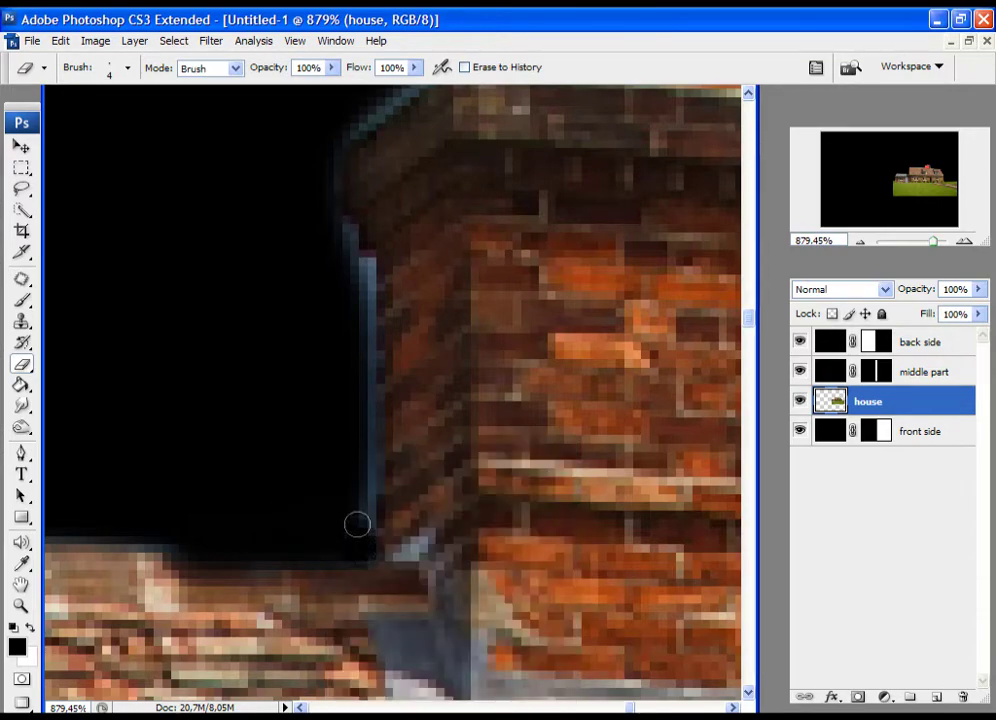
Step: Erase the blue fringe up the chimney stack's brick side and slanted shoulder, raising the Eraser's hardness for the upper part
left_click_drag(360, 271, 362, 269)
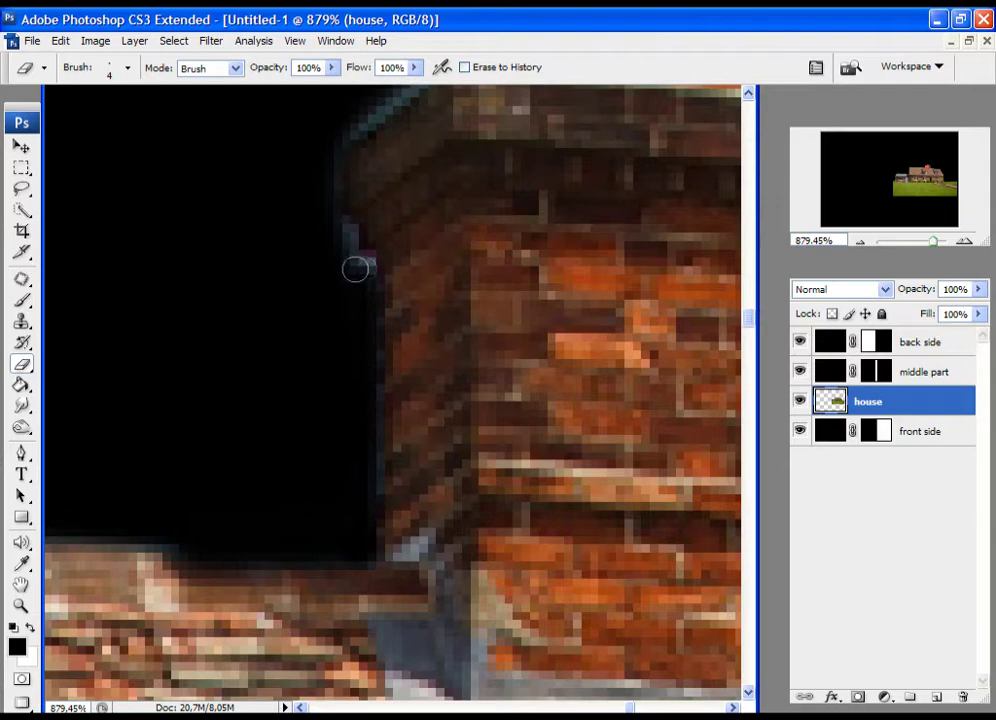
left_click_drag(356, 272, 304, 442)
right_click(197, 419)
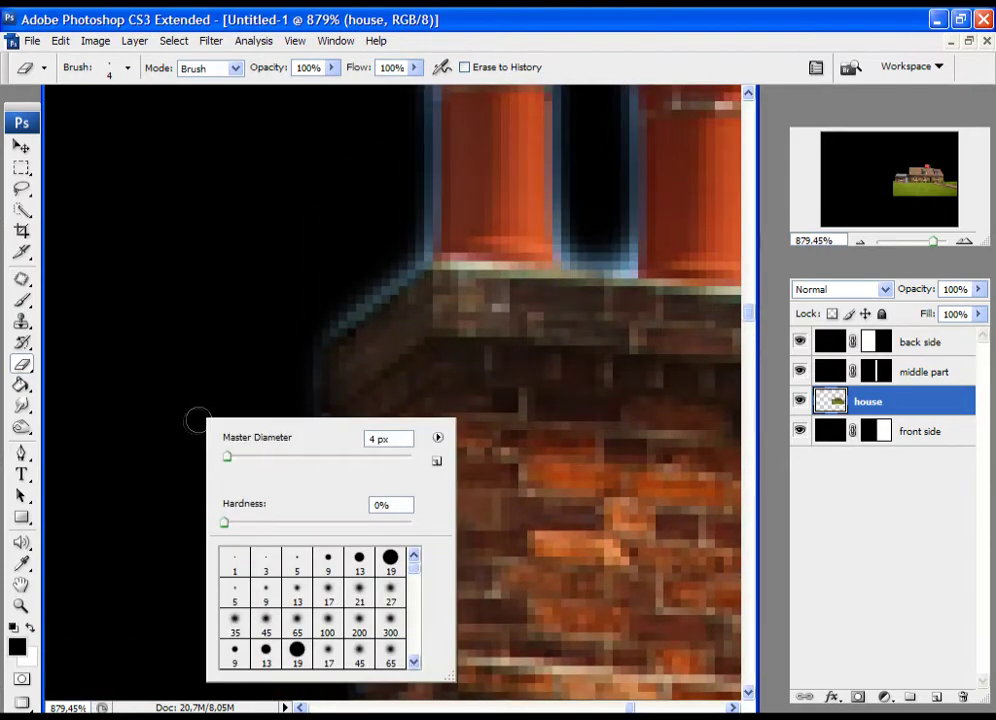
left_click_drag(227, 520, 429, 527)
left_click(142, 415)
left_click_drag(325, 491, 295, 436)
left_click_drag(288, 535, 296, 573)
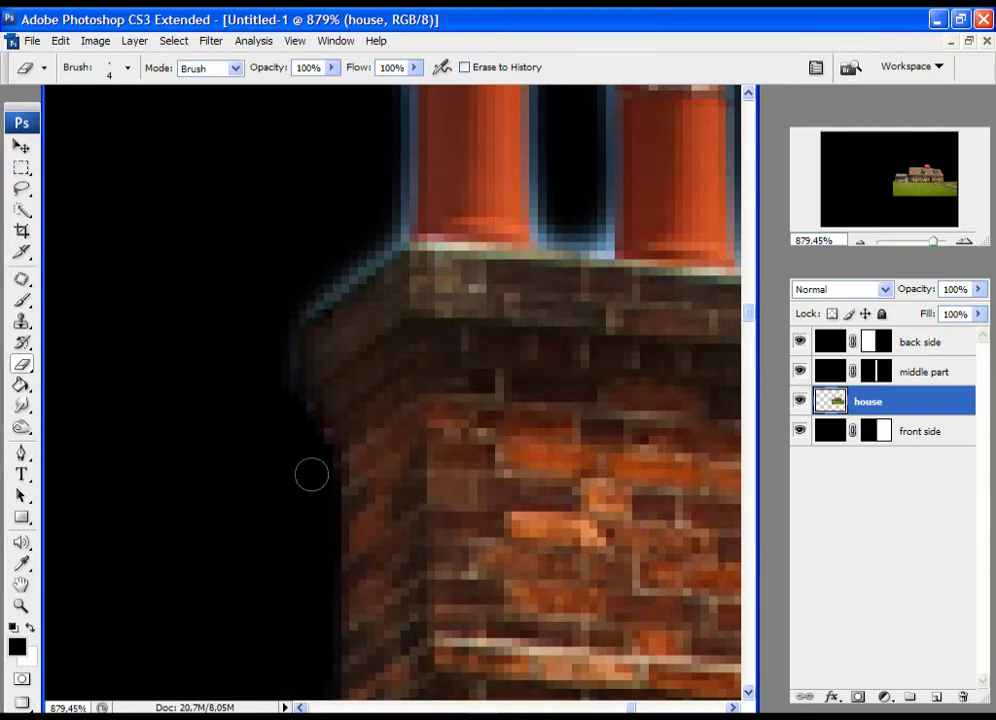
left_click_drag(275, 424, 255, 563)
mouse_move(253, 516)
left_mouse_down()
mouse_move(278, 434)
mouse_move(352, 373)
left_mouse_up()
Step: Erase the blue fringe around the three chimney pots and along the stack's ledge between them
left_click(379, 357)
left_click(378, 218, "shift")
left_click_drag(391, 291, 391, 347)
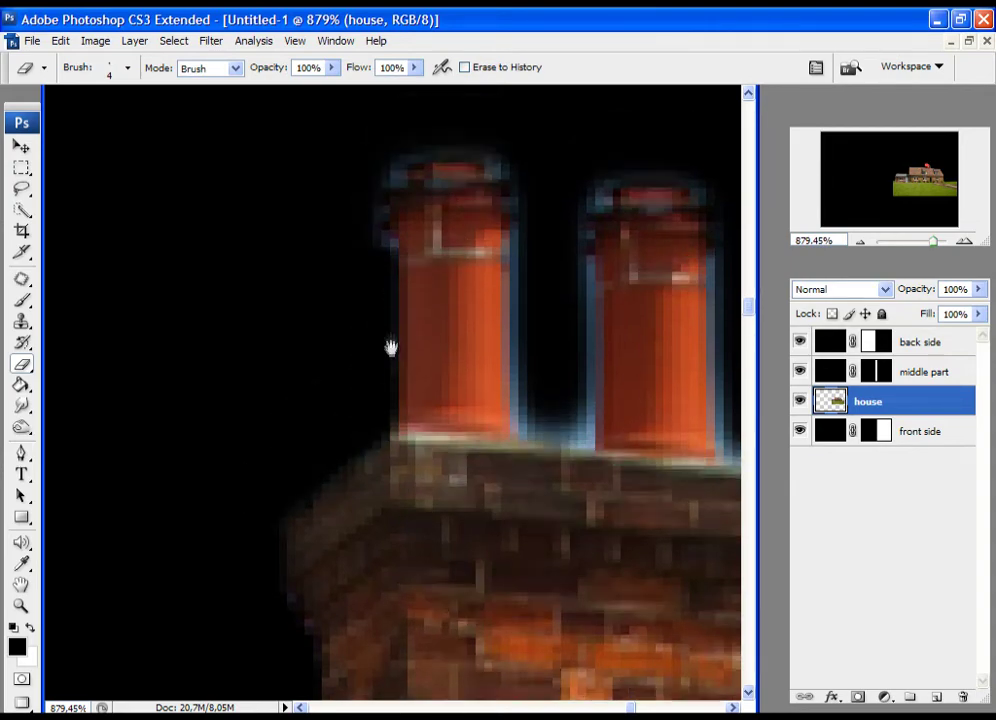
left_click(22, 606)
left_click(416, 223, "alt")
left_click(416, 223, "alt")
left_click_drag(396, 520, 294, 384)
left_click(27, 364)
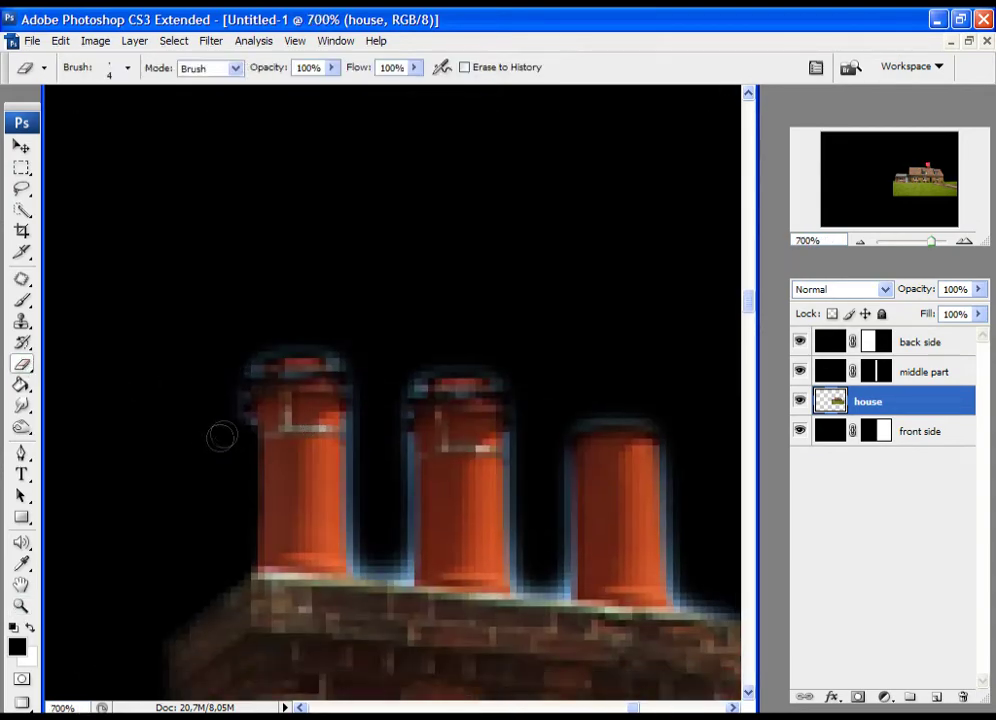
mouse_move(226, 412)
left_mouse_down()
mouse_move(236, 363)
mouse_move(265, 336)
mouse_move(351, 335)
mouse_move(369, 438)
mouse_move(352, 351)
mouse_move(368, 557)
mouse_move(362, 484)
left_mouse_up()
mouse_move(210, 432)
left_mouse_down()
mouse_move(213, 462)
mouse_move(225, 423)
left_mouse_up()
left_click_drag(343, 382, 360, 385)
mouse_move(396, 451)
left_mouse_down()
mouse_move(287, 362)
mouse_move(260, 354)
left_mouse_up()
mouse_move(257, 494)
left_mouse_down()
mouse_move(251, 360)
mouse_move(349, 286)
left_mouse_up()
mouse_move(427, 499)
left_mouse_down()
mouse_move(400, 507)
mouse_move(382, 378)
mouse_move(400, 513)
mouse_move(420, 425)
mouse_move(413, 416)
mouse_move(517, 332)
mouse_move(587, 347)
mouse_move(324, 270)
left_mouse_up()
mouse_move(360, 462)
left_mouse_down()
mouse_move(289, 440)
mouse_move(291, 365)
mouse_move(278, 311)
mouse_move(291, 429)
left_mouse_up()
Step: Zoom in closely on the chimney pots and set the Eraser to a 2 px brush with 0% hardness
left_click(21, 606)
left_click_drag(116, 316, 331, 489)
left_click(22, 365)
right_click(176, 482)
double_click(347, 465)
type("2")
key("Return")
mouse_move(238, 543)
left_mouse_down()
mouse_move(219, 510)
mouse_move(213, 367)
left_mouse_up()
right_click(213, 367)
left_click(322, 489)
left_click(140, 455)
Step: Erase the remaining fringe pixels along the chimney pots' sides and around their caps with the fine Eraser
left_click_drag(243, 486, 231, 527)
left_click_drag(236, 124, 234, 233)
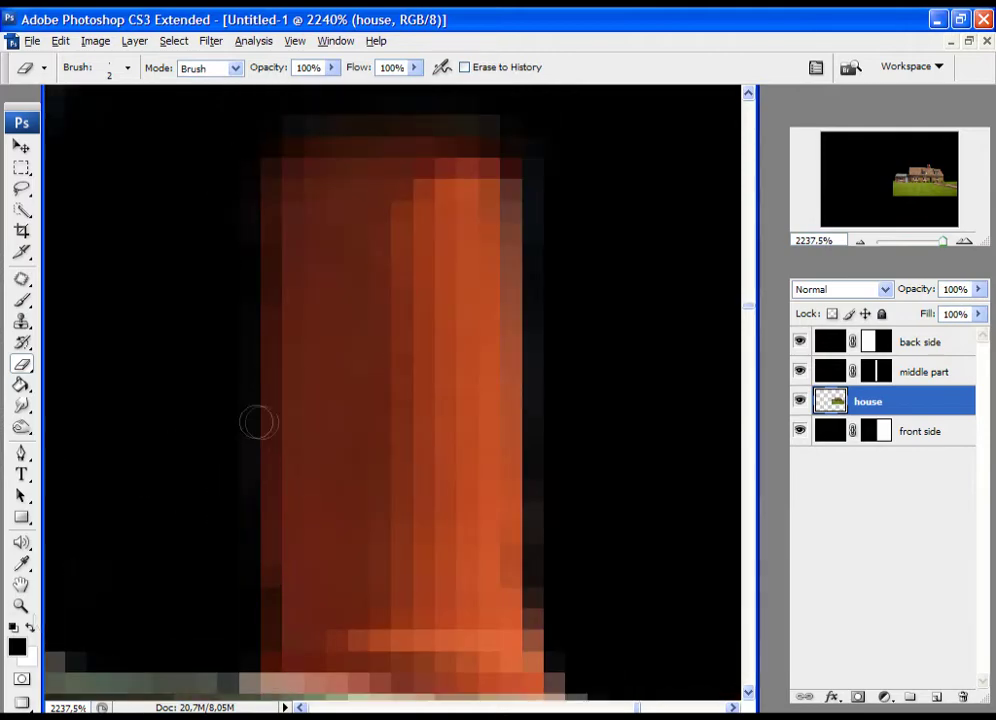
key("z")
left_click(282, 433, "alt")
left_click(22, 364)
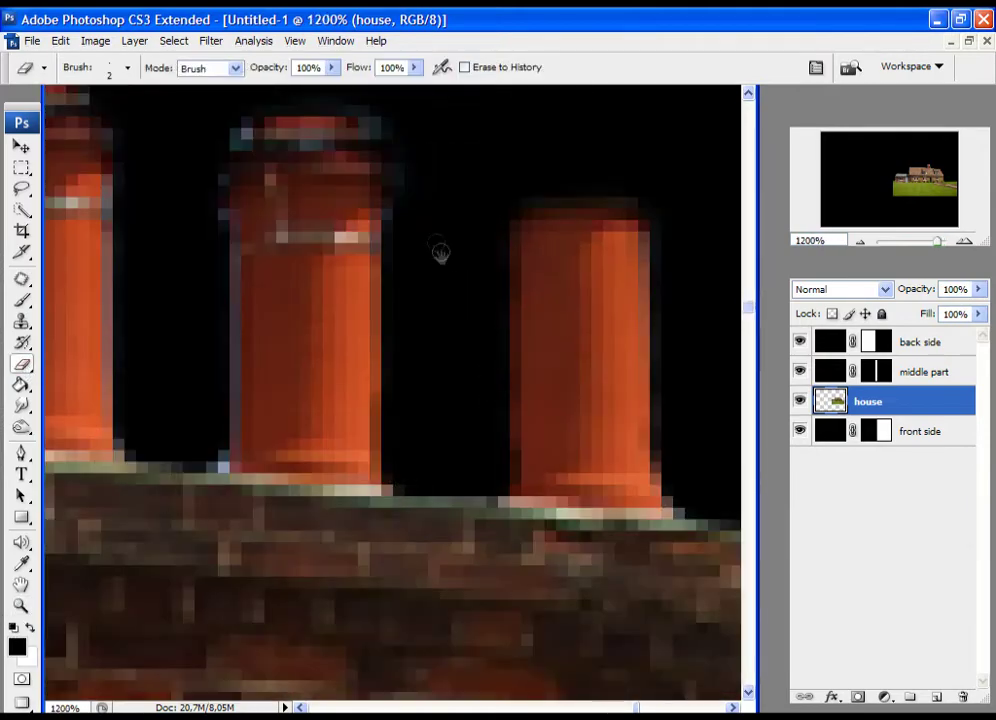
scroll(389, 372, "up", 3)
mouse_move(200, 555)
left_mouse_down()
mouse_move(193, 649)
mouse_move(191, 438)
left_mouse_up()
mouse_move(106, 636)
left_mouse_down()
mouse_move(138, 627)
mouse_move(166, 642)
left_mouse_up()
left_click_drag(169, 495, 529, 517)
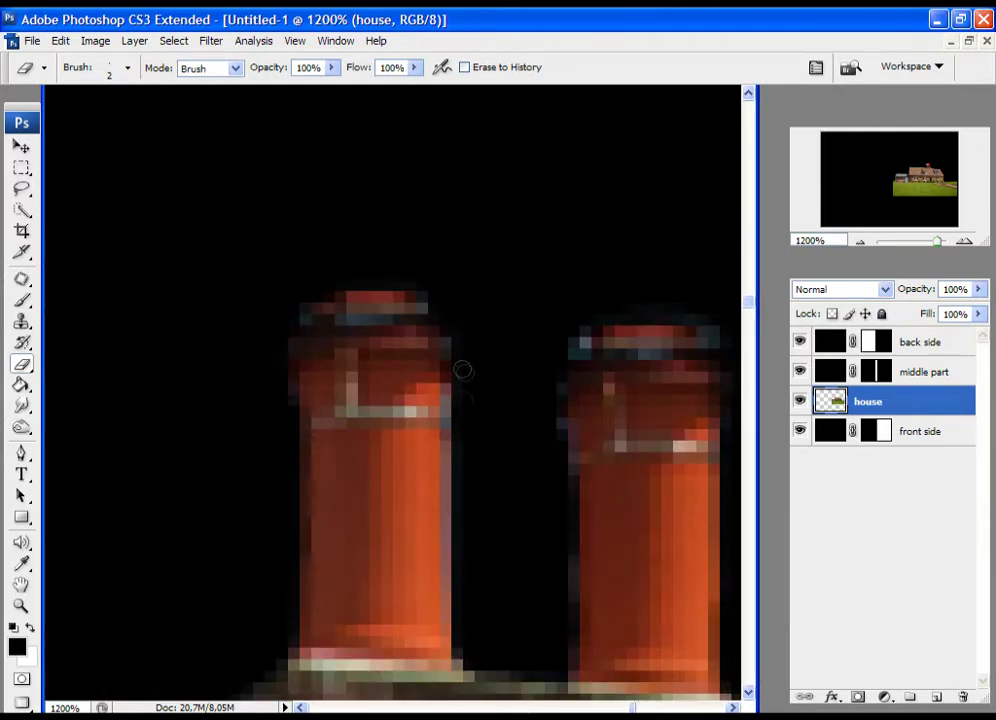
Step: Bring the chimney's far side into view and set the Eraser's diameter to 6 px
key("z")
left_click(500, 440, "alt")
left_click(502, 445, "alt")
left_click(505, 455, "alt")
left_click(505, 456, "alt")
mouse_move(446, 449)
left_mouse_down()
mouse_move(333, 306)
mouse_move(413, 356)
mouse_move(333, 343)
mouse_move(329, 305)
left_mouse_up()
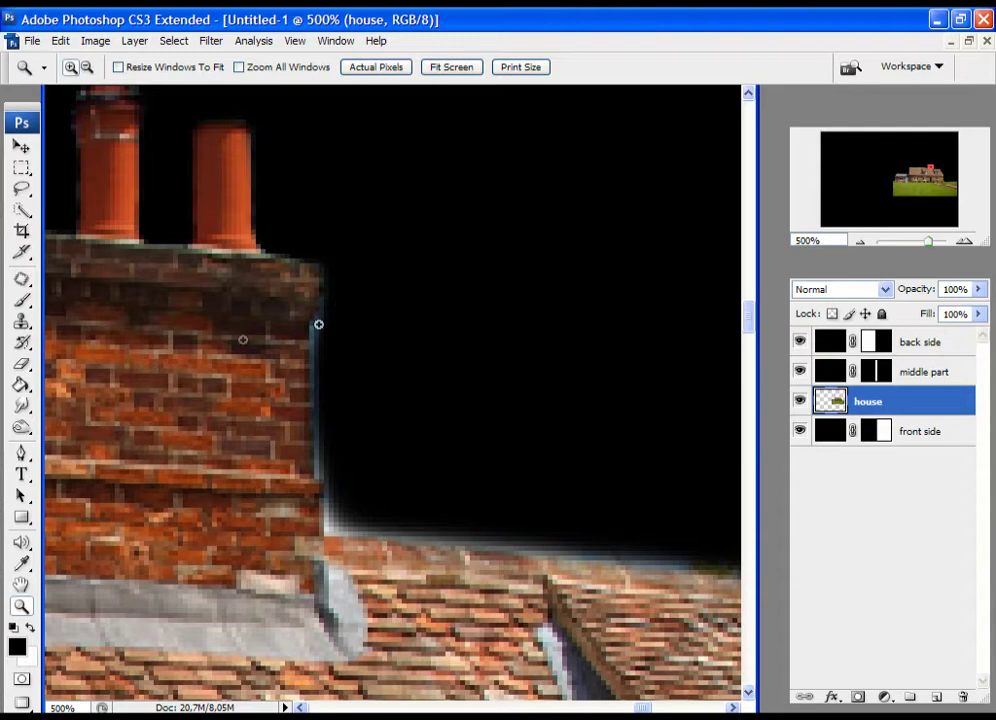
left_click(22, 364)
right_click(460, 336)
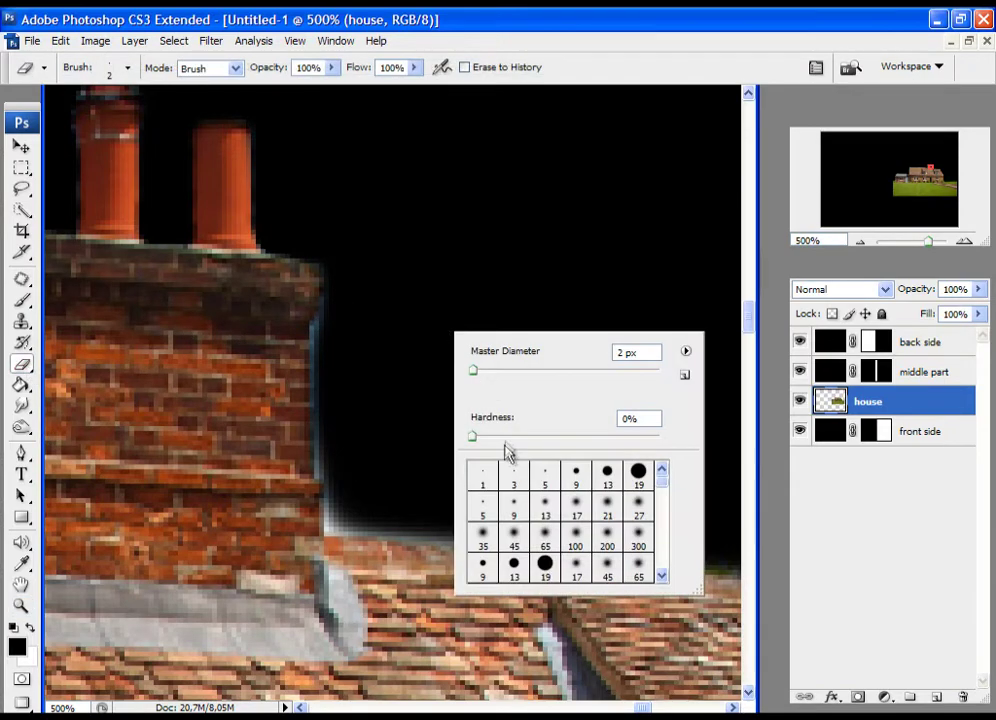
right_click(377, 316)
left_click(413, 356)
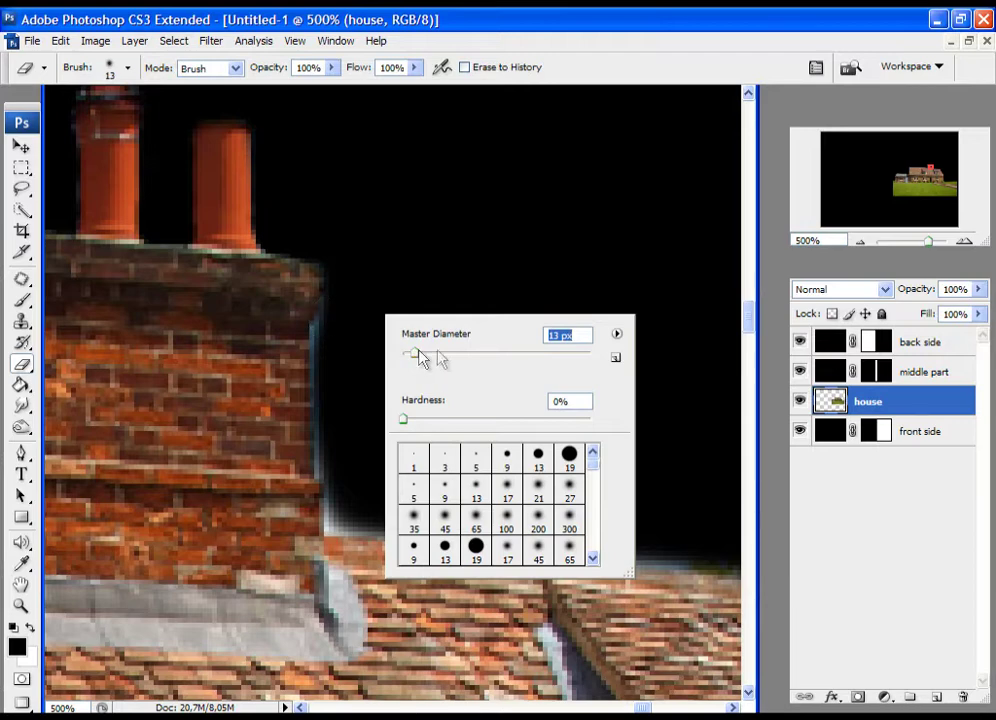
type("10")
left_click_drag(414, 356, 408, 355)
left_click(340, 314)
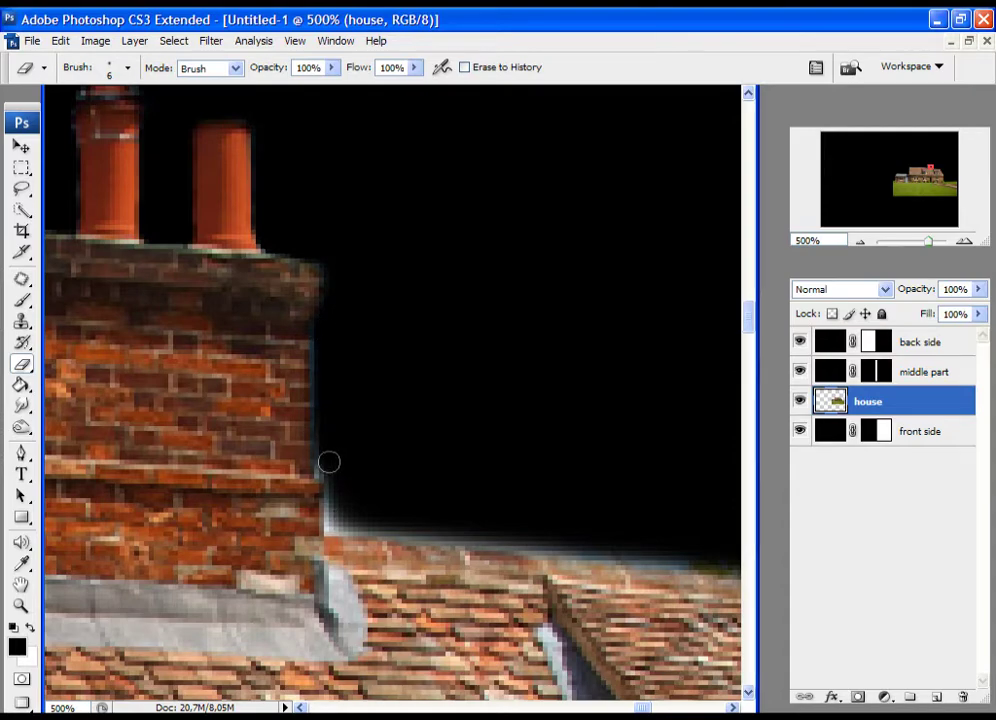
Step: Erase the fringe at the foot of the chimney's far side and along the roof ridge to its far corner
mouse_move(337, 521)
left_mouse_down()
mouse_move(354, 520)
mouse_move(223, 435)
left_mouse_up()
mouse_move(238, 445)
left_mouse_down()
mouse_move(527, 471)
mouse_move(245, 439)
left_mouse_up()
left_click_drag(485, 487, 297, 491)
left_click_drag(58, 445, 470, 472)
left_click_drag(190, 455, 382, 448)
mouse_move(270, 438)
left_mouse_down()
mouse_move(493, 458)
mouse_move(266, 438)
mouse_move(320, 436)
left_mouse_up()
mouse_move(469, 447)
left_mouse_down()
mouse_move(190, 443)
mouse_move(376, 451)
left_mouse_up()
mouse_move(708, 448)
left_mouse_down()
mouse_move(494, 396)
mouse_move(175, 402)
left_mouse_up()
left_click_drag(460, 386, 348, 405)
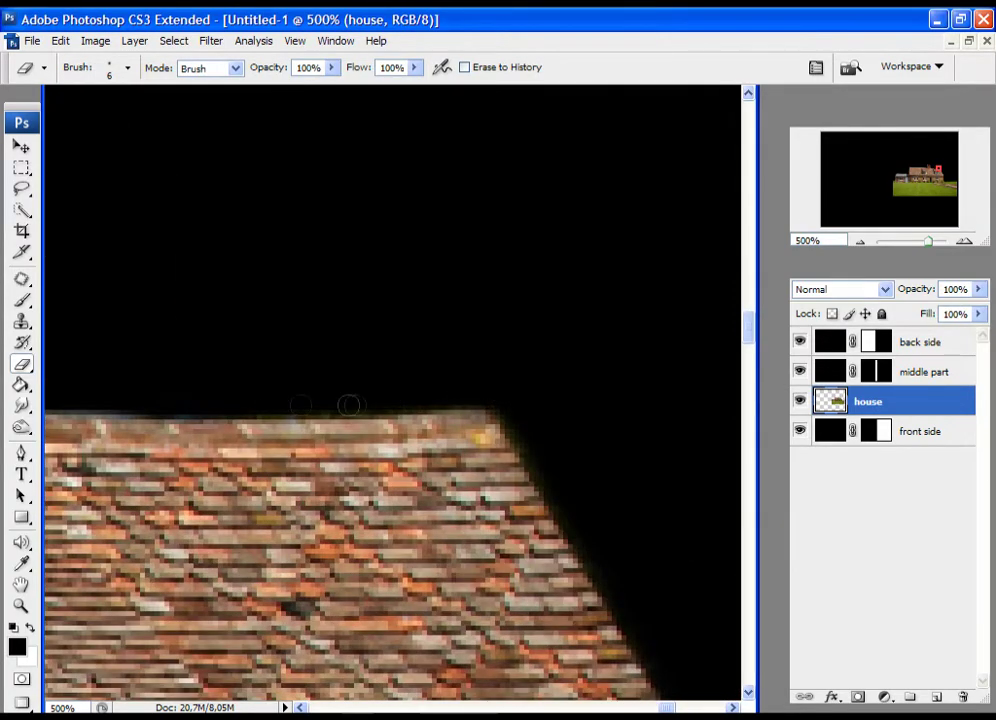
left_click(372, 405, "shift")
left_click_drag(487, 402, 394, 327)
Step: Erase the dark fringe in straight strokes down the tiled roof's sloping far edge to the eaves
left_click(401, 329, "shift")
left_click(581, 625, "shift")
left_click_drag(663, 628, 521, 235)
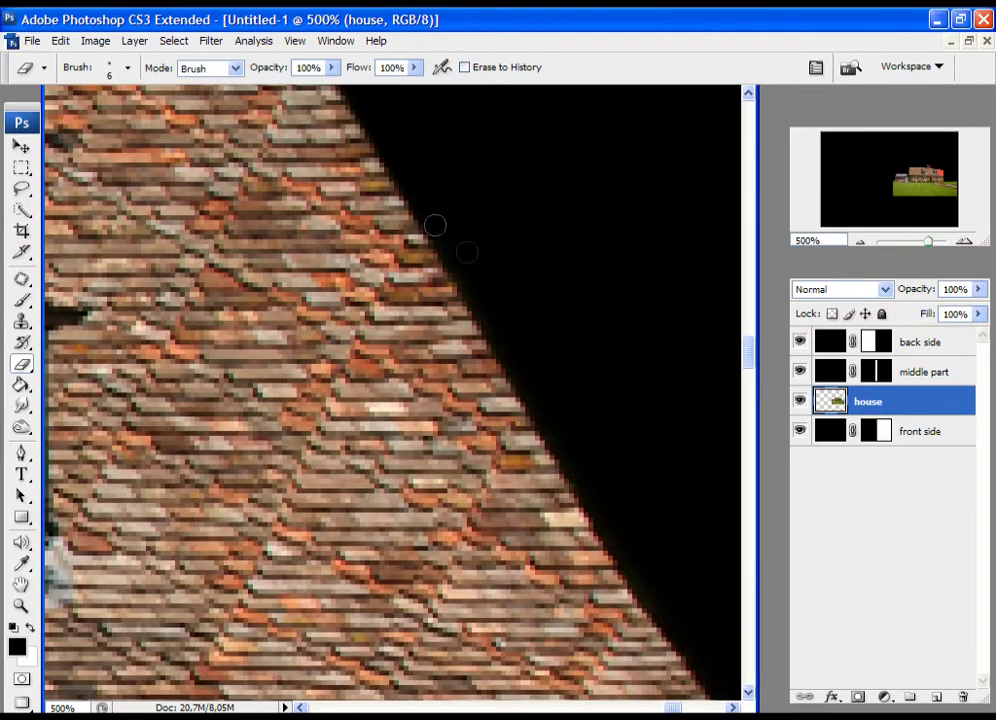
left_click_drag(687, 609, 482, 218)
left_click_drag(607, 385, 578, 256)
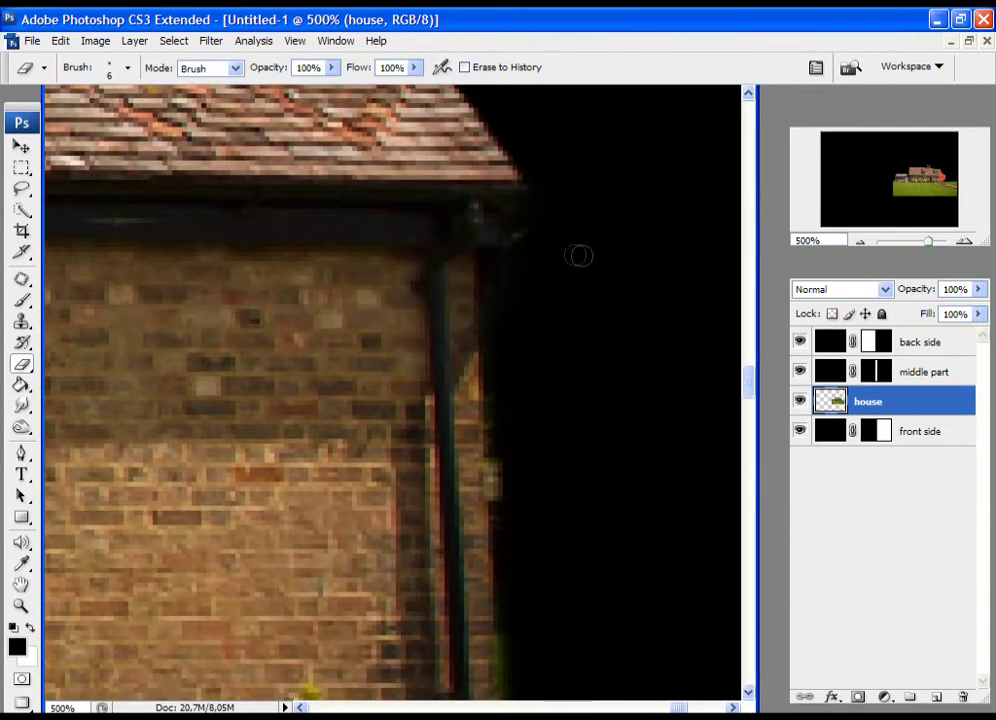
Step: Erase the fringe down the house's far brick wall from the eaves to the foot of the drainpipe
left_click_drag(519, 601, 489, 331)
left_click(461, 176)
left_click_drag(485, 449, 427, 371)
left_click(417, 393, "shift")
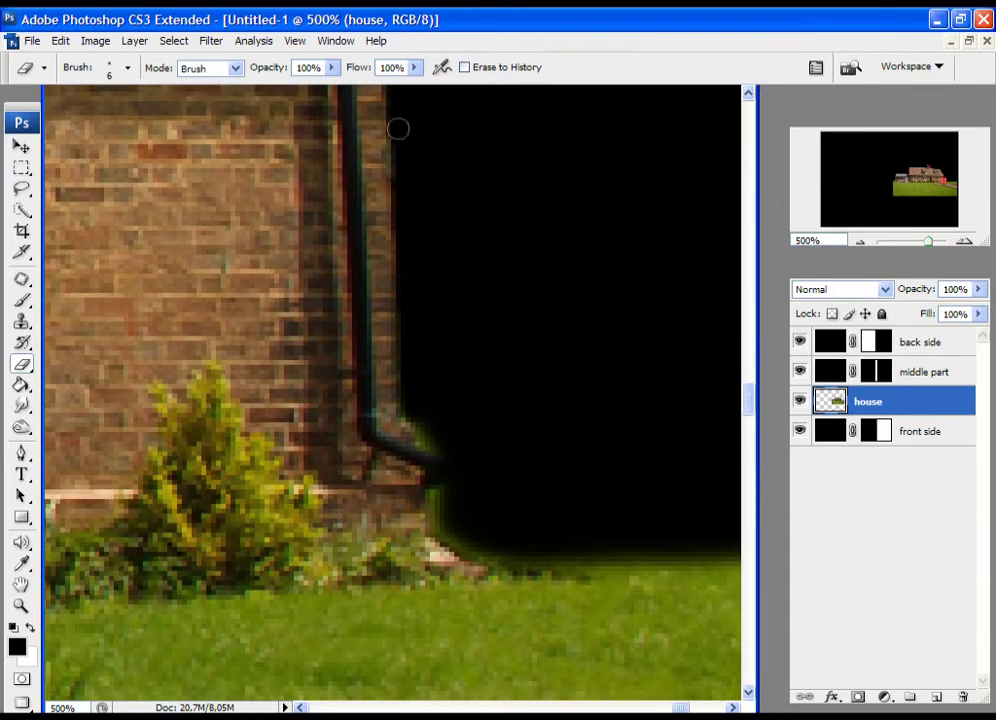
right_click(438, 314)
mouse_move(443, 447)
left_mouse_down()
mouse_move(410, 280)
mouse_move(377, 252)
left_mouse_up()
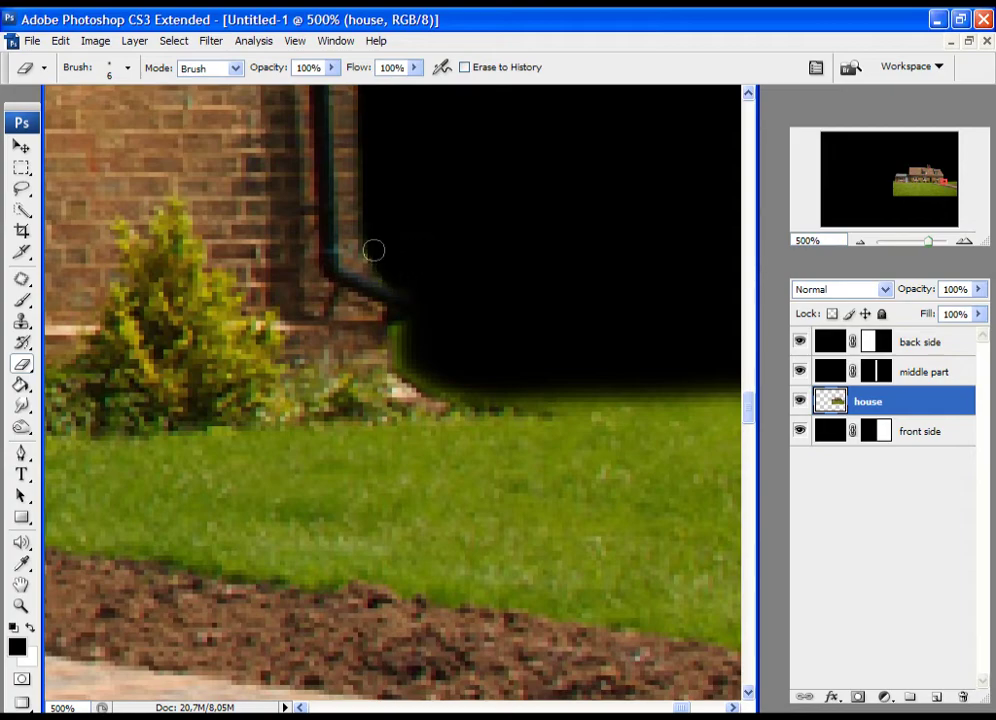
scroll(375, 200, "up", 4)
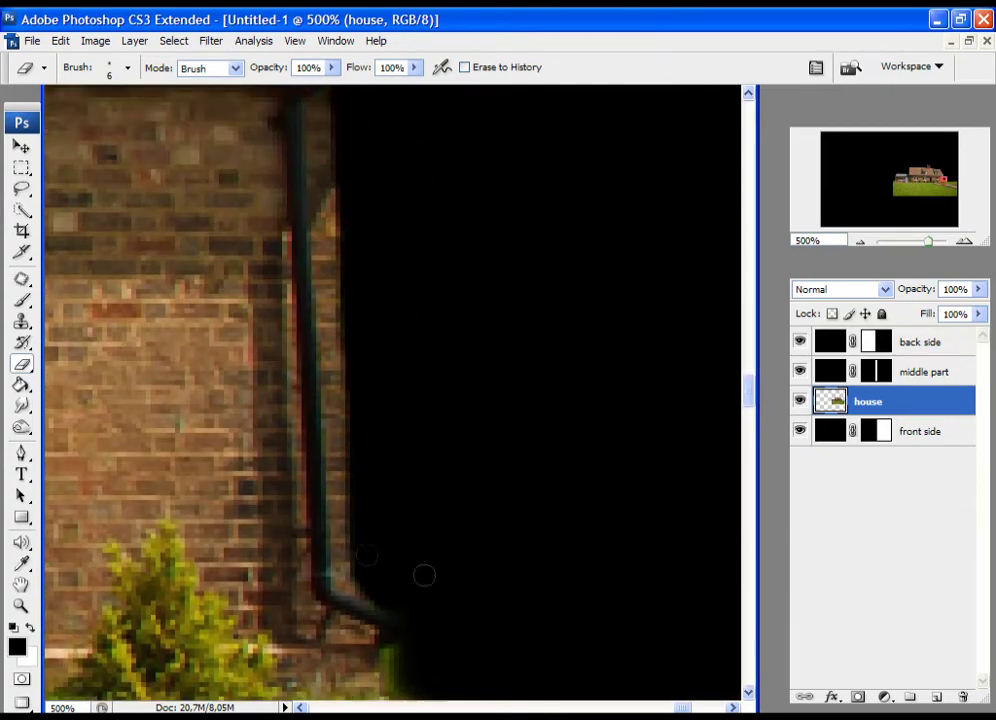
scroll(361, 546, "down", 3)
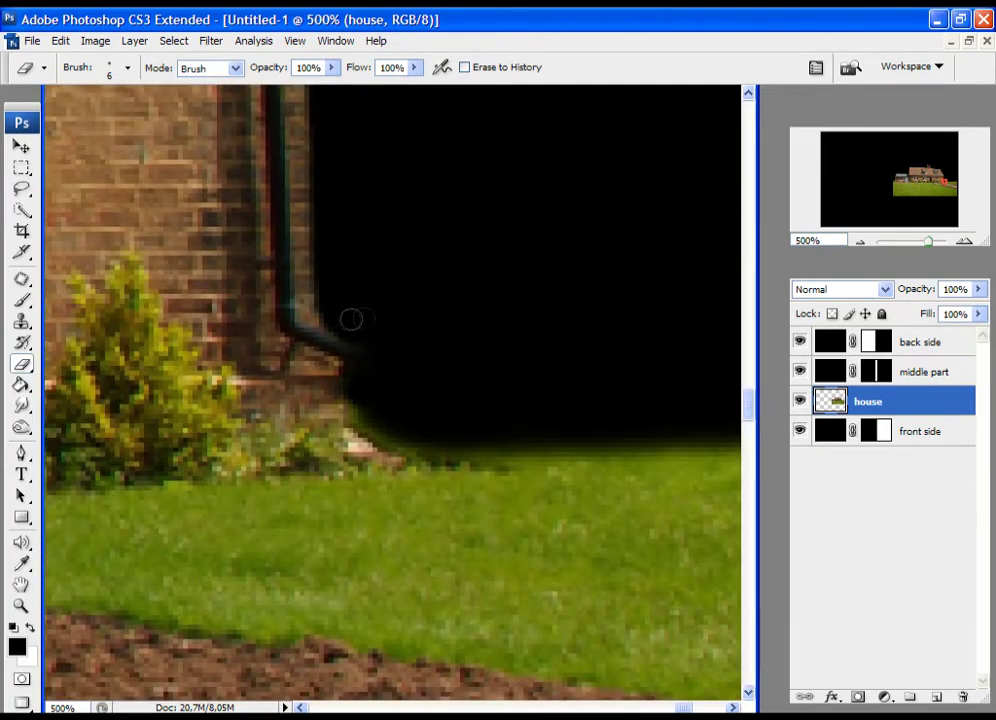
Step: Erase the fringe from the wall's base along the grass's upper edge to the photo's outer edge, and show the whole layout
left_click_drag(358, 405, 467, 427)
left_click_drag(662, 539, 440, 492)
left_click_drag(655, 440, 316, 513)
left_click_drag(680, 525, 478, 498)
left_click_drag(650, 460, 349, 514)
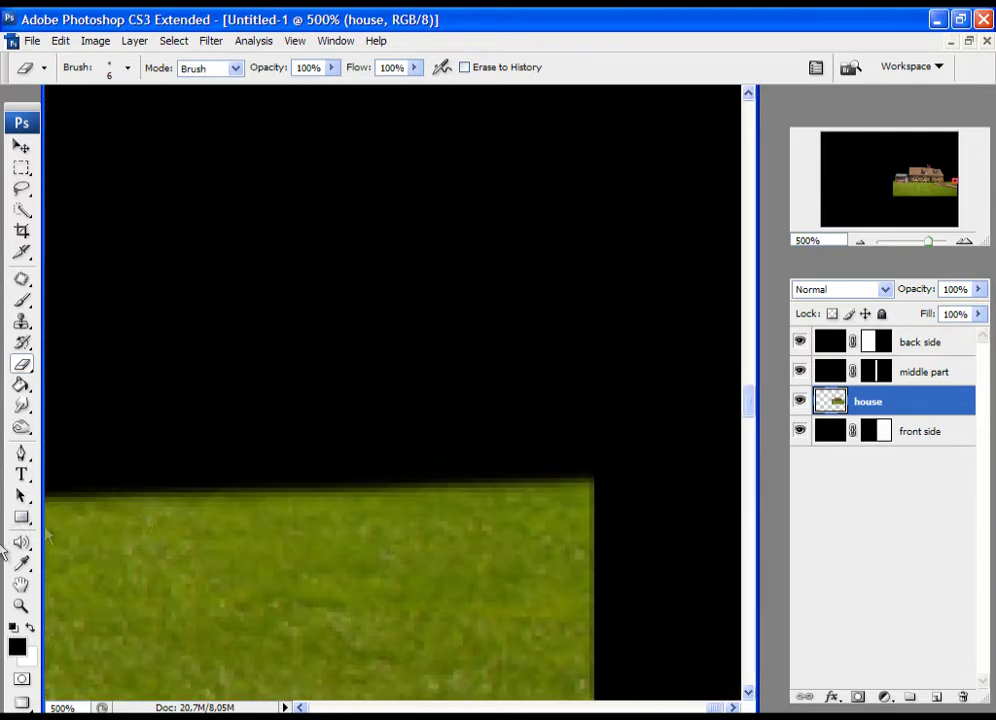
left_click(21, 606)
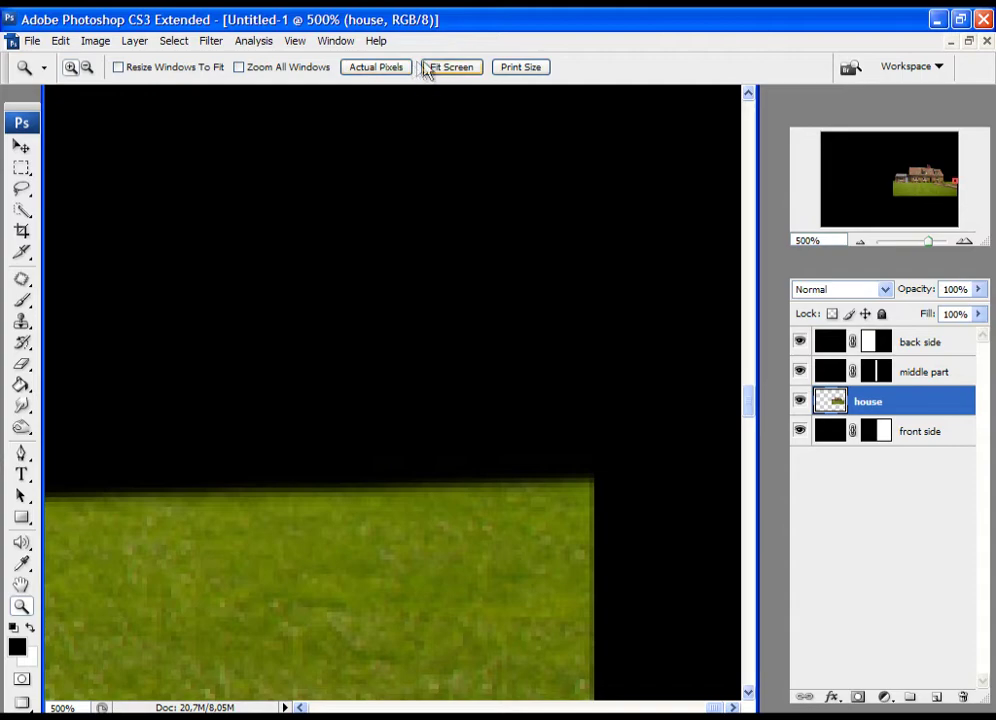
left_click(451, 67)
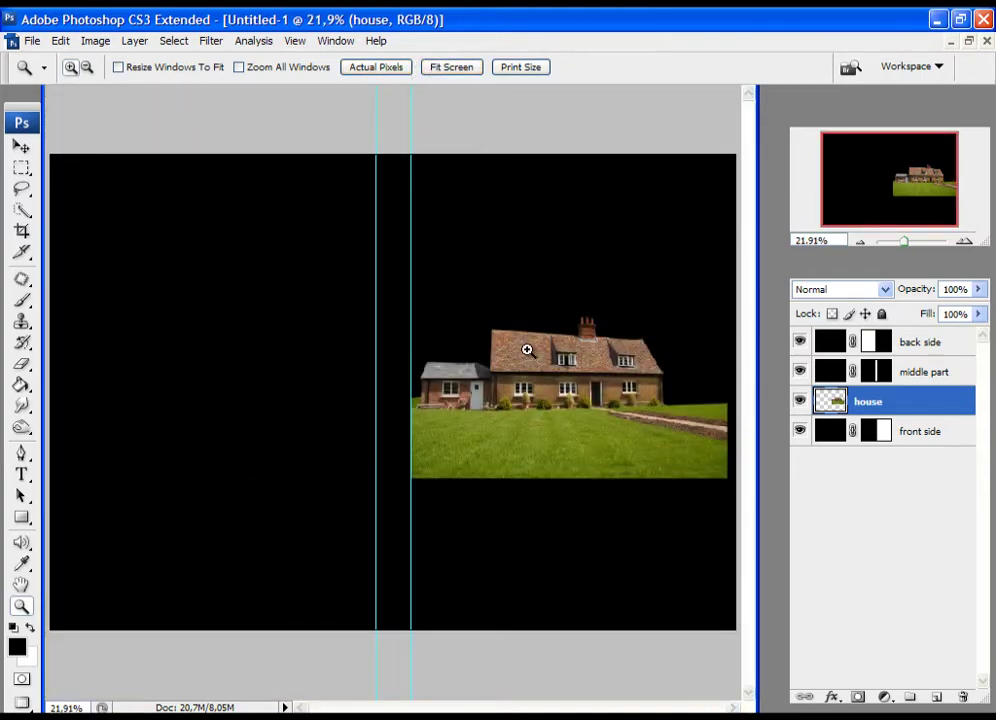
Step: Examine the cut-out's cleaned edges close up along the roofs, chimney, walls and grass, and show the whole layout again
left_click_drag(406, 338, 558, 433)
mouse_move(220, 302)
left_mouse_down()
mouse_move(320, 303)
mouse_move(327, 207)
mouse_move(229, 418)
mouse_move(231, 402)
mouse_move(425, 373)
mouse_move(411, 300)
mouse_move(231, 318)
left_mouse_up()
left_click_drag(445, 325, 292, 293)
left_click_drag(418, 379, 260, 216)
left_click_drag(296, 318, 220, 330)
left_click_drag(473, 375, 649, 232)
left_click_drag(279, 288, 562, 355)
left_click_drag(247, 296, 545, 349)
left_click_drag(196, 296, 447, 351)
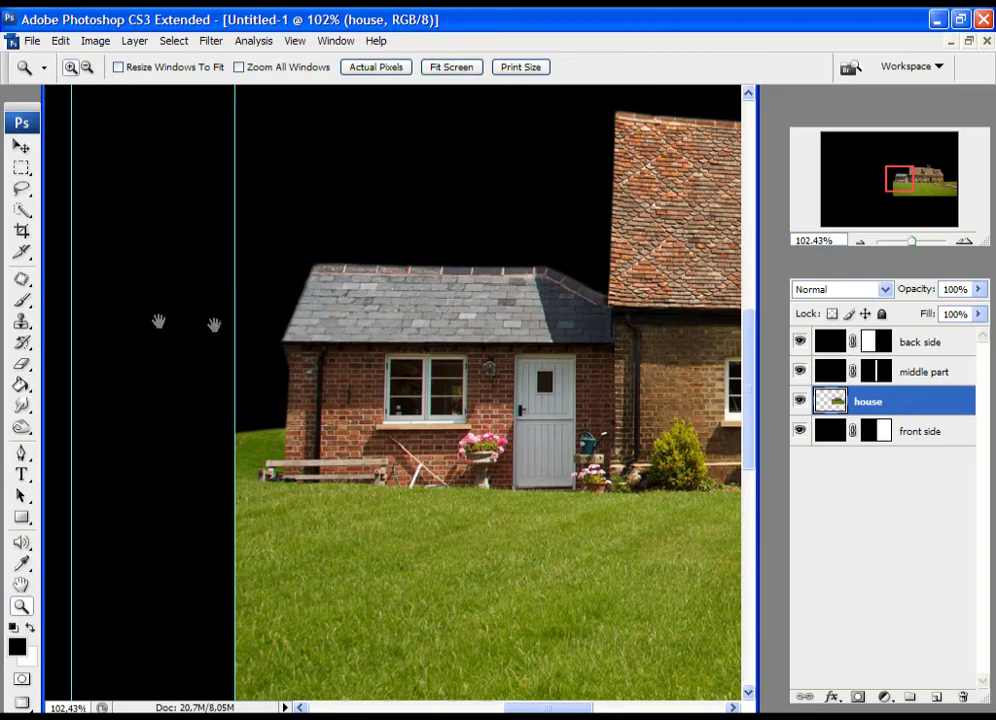
left_click_drag(318, 311, 329, 247)
key("ctrl+0")
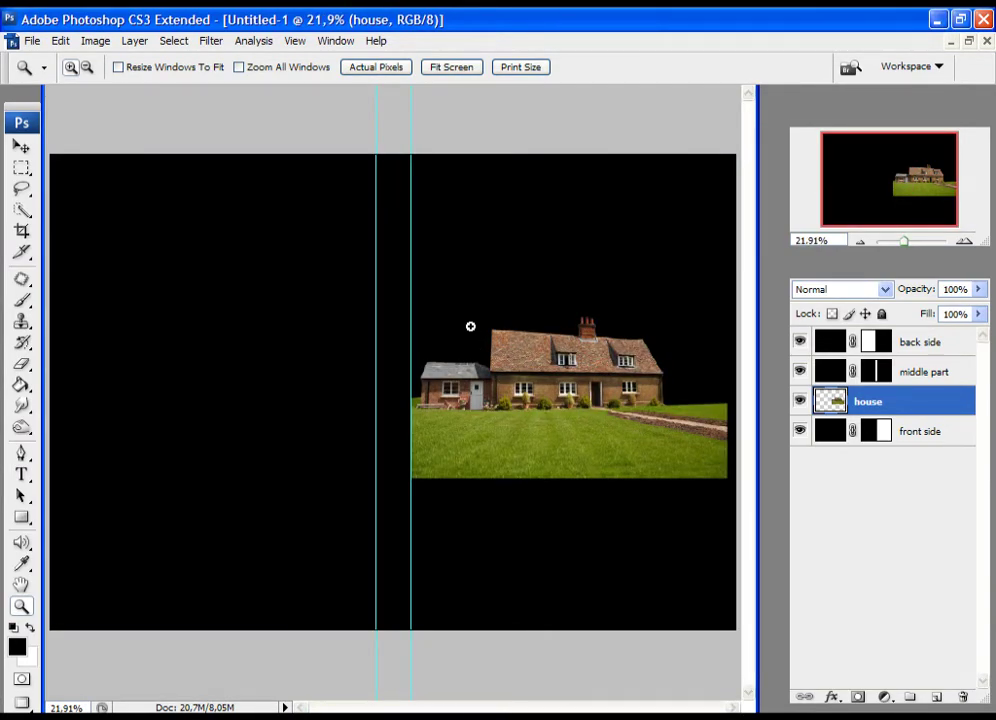
Step: With the Clone Stamp at 7 px and 0% hardness, clone shadowed bricks over the potted shrub between the windowsill and the pot
left_click_drag(467, 340, 616, 476)
left_click_drag(212, 262, 390, 430)
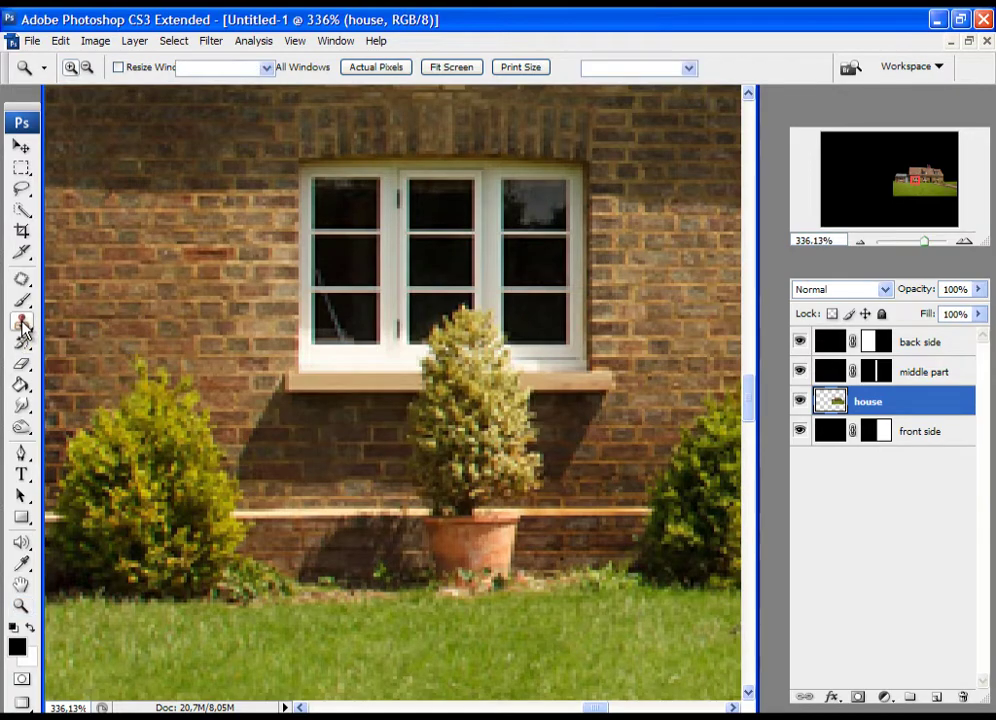
left_click(22, 323)
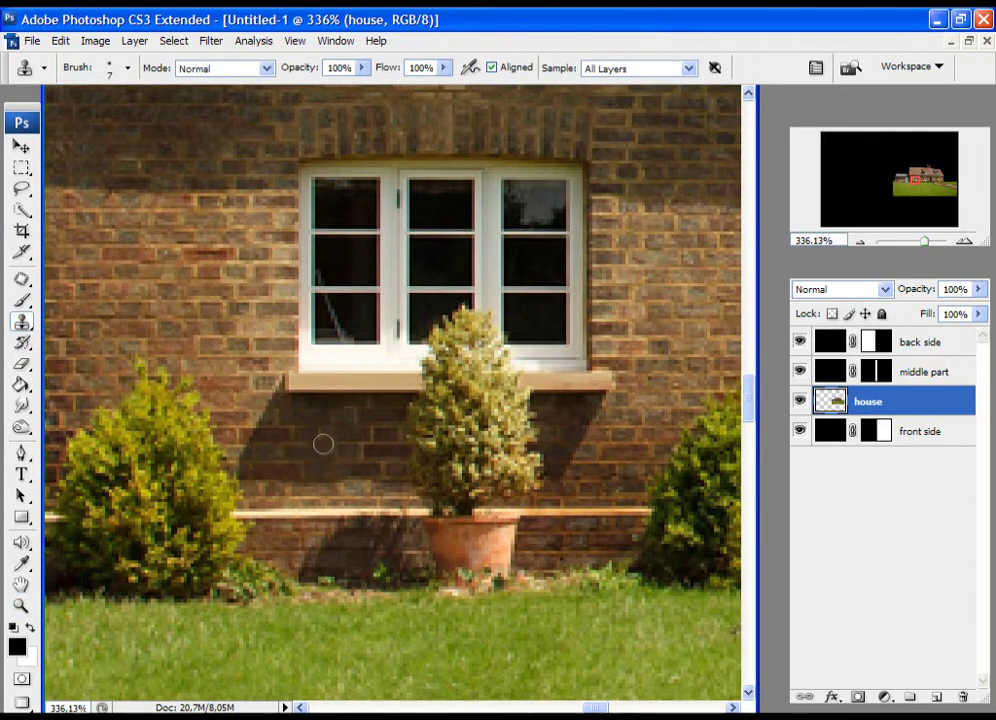
right_click(326, 438)
left_click(382, 537)
left_click_drag(382, 541, 327, 542)
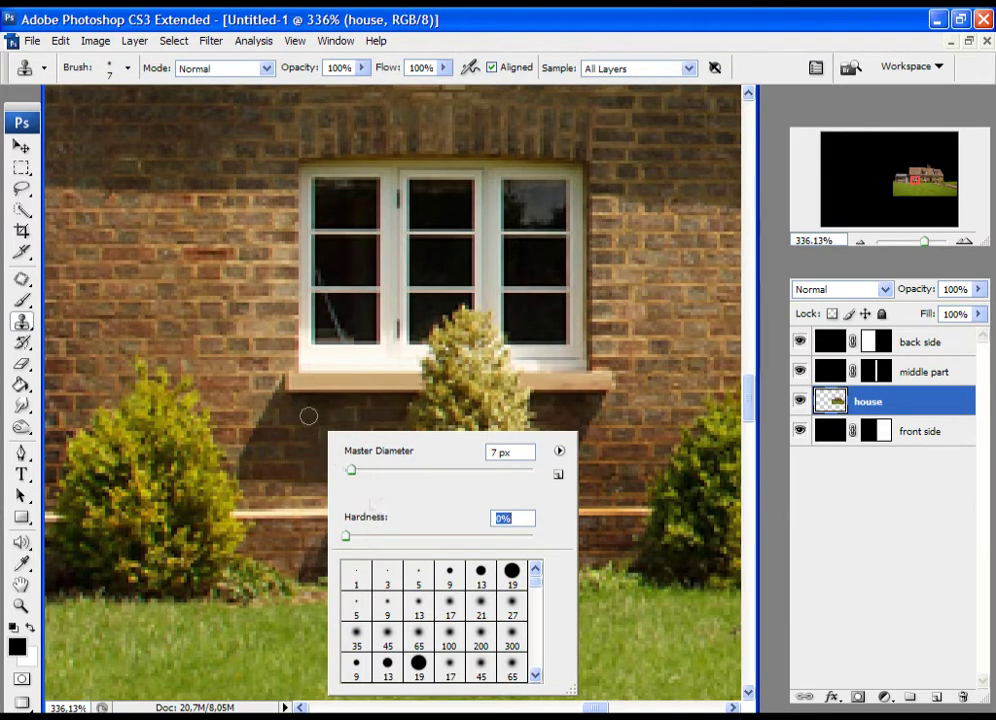
key("Return")
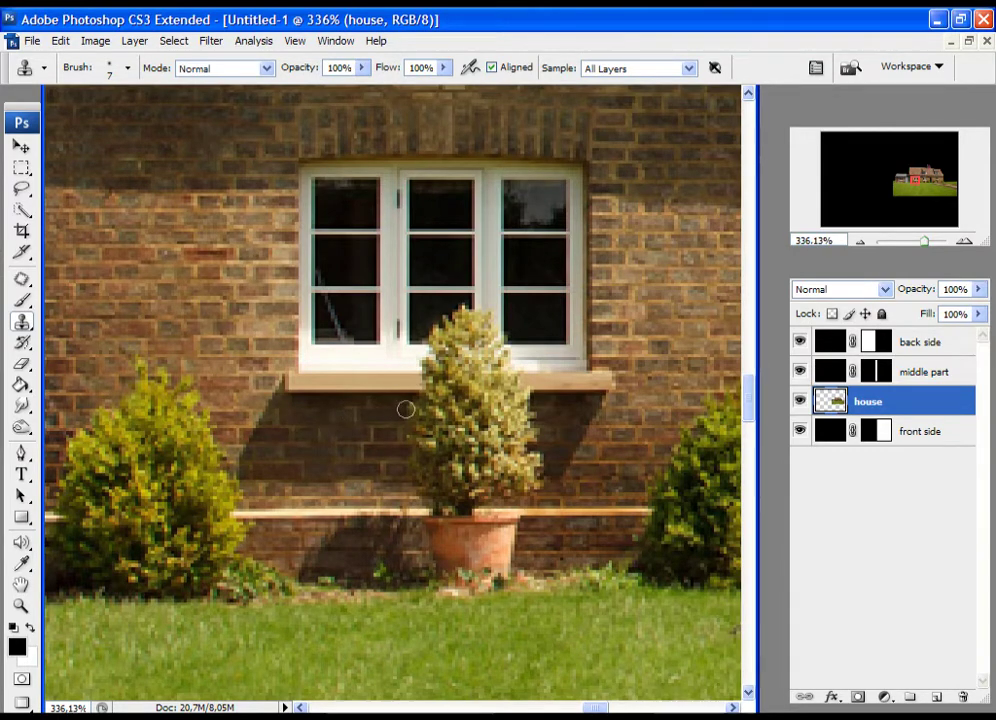
mouse_move(409, 408)
left_mouse_down()
mouse_move(462, 405)
mouse_move(424, 418)
mouse_move(413, 467)
mouse_move(446, 465)
mouse_move(432, 442)
mouse_move(507, 427)
left_mouse_up()
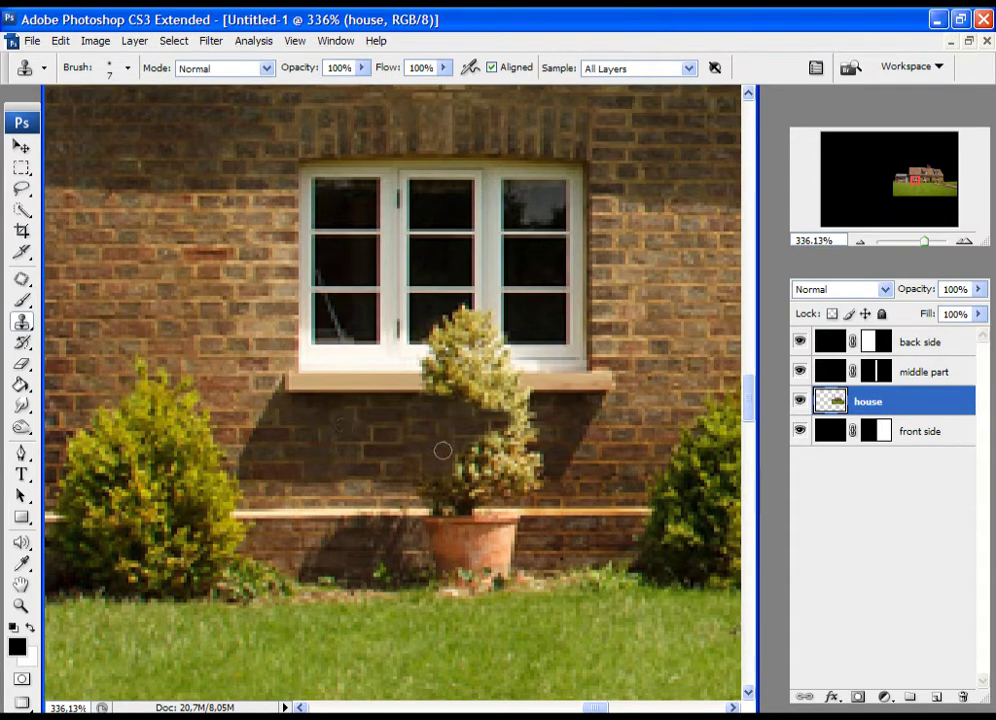
mouse_move(466, 456)
left_mouse_down()
mouse_move(460, 463)
mouse_move(471, 447)
mouse_move(475, 459)
mouse_move(487, 434)
left_mouse_up()
left_click(450, 426, "alt")
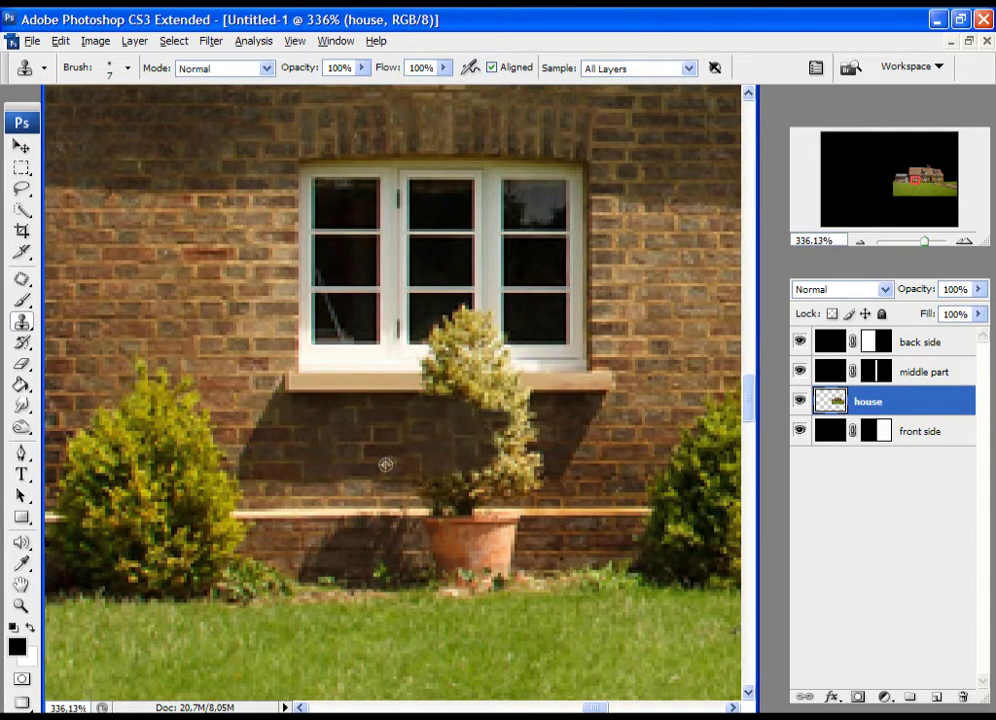
mouse_move(495, 461)
left_mouse_down()
mouse_move(450, 465)
mouse_move(522, 457)
mouse_move(539, 466)
mouse_move(504, 412)
mouse_move(470, 413)
mouse_move(516, 406)
mouse_move(426, 402)
mouse_move(509, 399)
mouse_move(420, 399)
mouse_move(537, 398)
left_mouse_up()
mouse_move(412, 474)
left_mouse_down()
mouse_move(519, 471)
mouse_move(382, 465)
mouse_move(472, 469)
left_mouse_up()
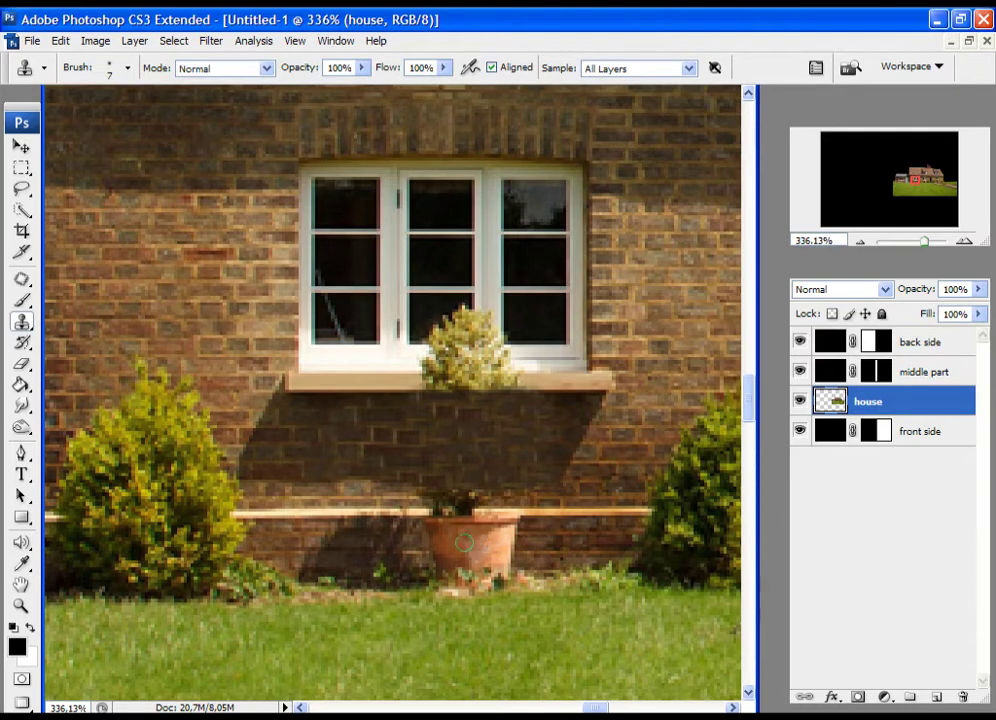
Step: Clone bricks from the lower wall over the terracotta pot and the shadow beside it beneath the light ledge
left_click(535, 540, "alt")
mouse_move(565, 534)
left_mouse_down()
mouse_move(507, 527)
mouse_move(507, 561)
mouse_move(507, 535)
mouse_move(430, 524)
left_mouse_up()
left_click(551, 552, "alt")
left_click(543, 555, "alt")
left_click(578, 532, "alt")
left_click(599, 527, "alt")
left_click(597, 547, "alt")
mouse_move(500, 547)
left_mouse_down()
mouse_move(443, 543)
mouse_move(490, 555)
left_mouse_up()
left_click(600, 532, "alt")
mouse_move(604, 562)
left_mouse_down()
mouse_move(515, 563)
mouse_move(349, 525)
mouse_move(368, 537)
left_mouse_up()
left_click(580, 536, "alt")
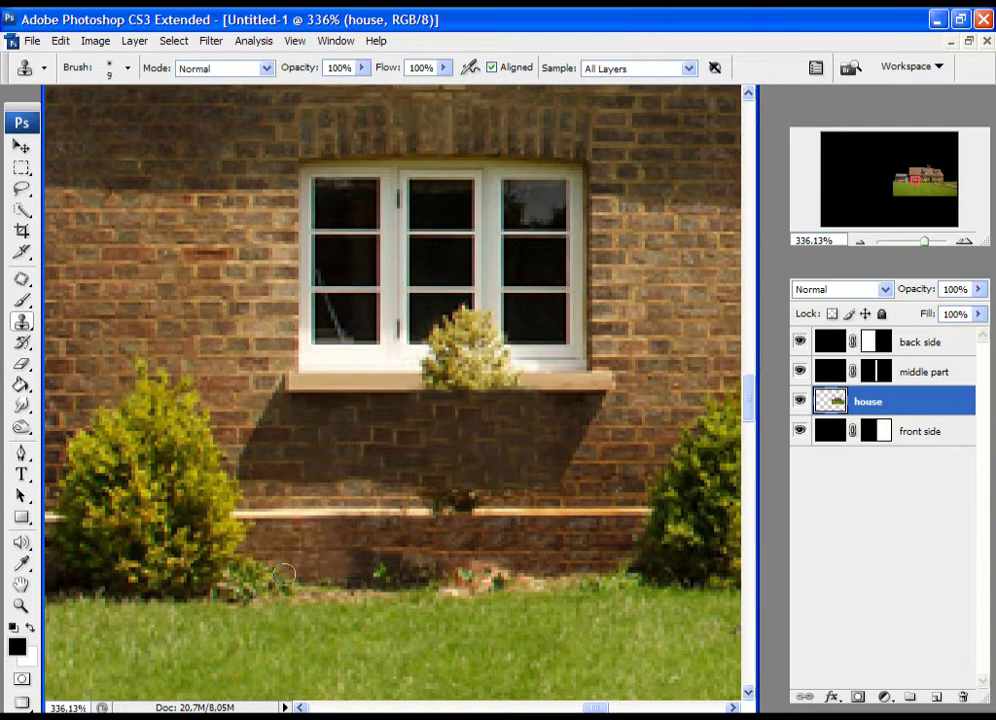
Step: Set the clone brush to 9 px and 10% hardness, and clone bricks over the small weeds at the wall's foot
key("bracketright")
key("bracketright")
right_click(349, 561)
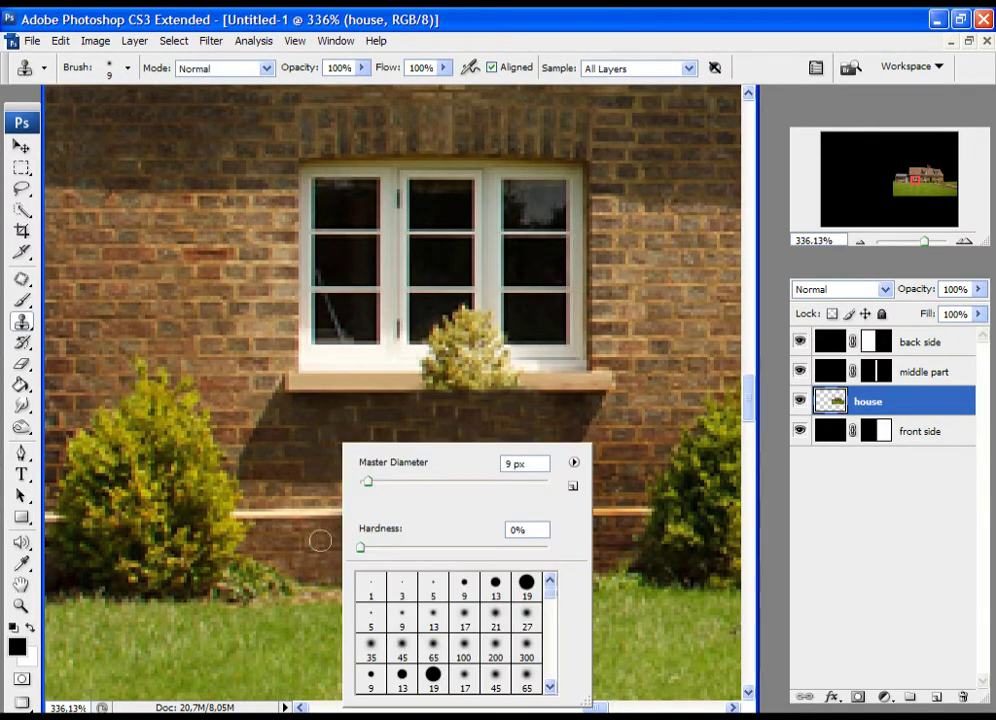
mouse_move(362, 549)
left_mouse_down()
mouse_move(388, 557)
mouse_move(380, 552)
left_mouse_up()
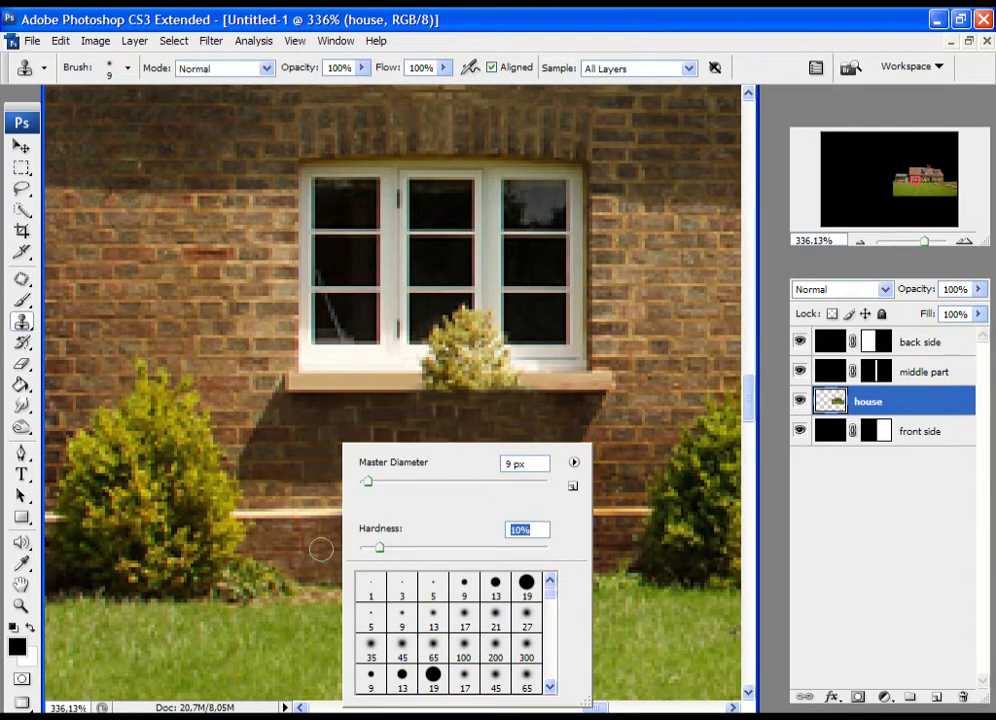
left_click(311, 547, "alt")
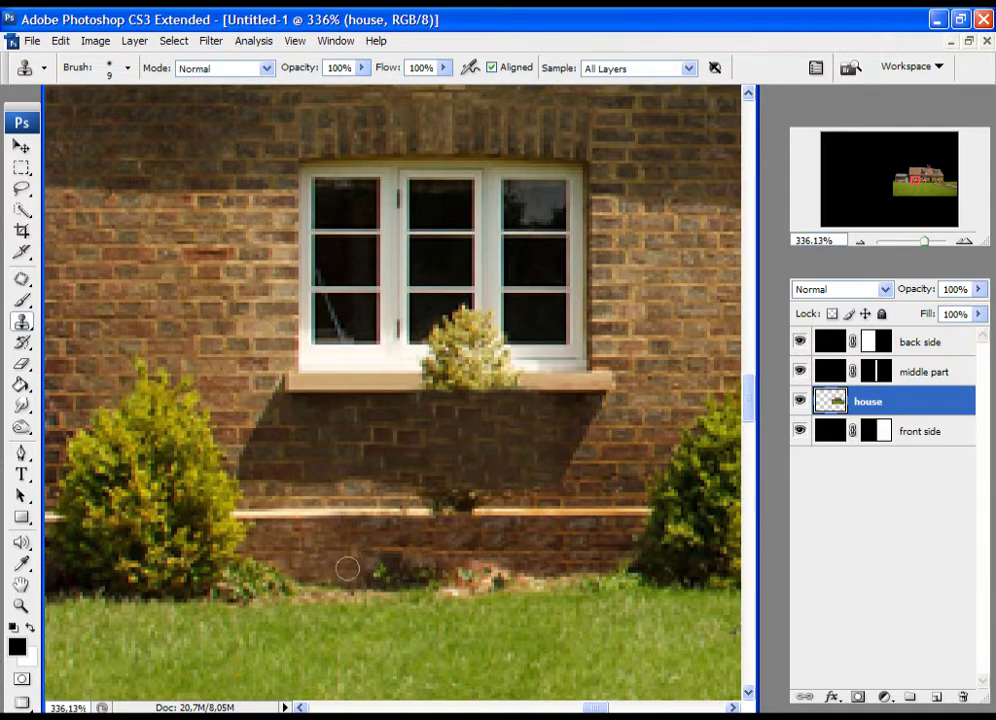
left_click(313, 560, "alt")
mouse_move(383, 559)
left_mouse_down()
mouse_move(399, 575)
mouse_move(366, 569)
mouse_move(403, 567)
left_mouse_up()
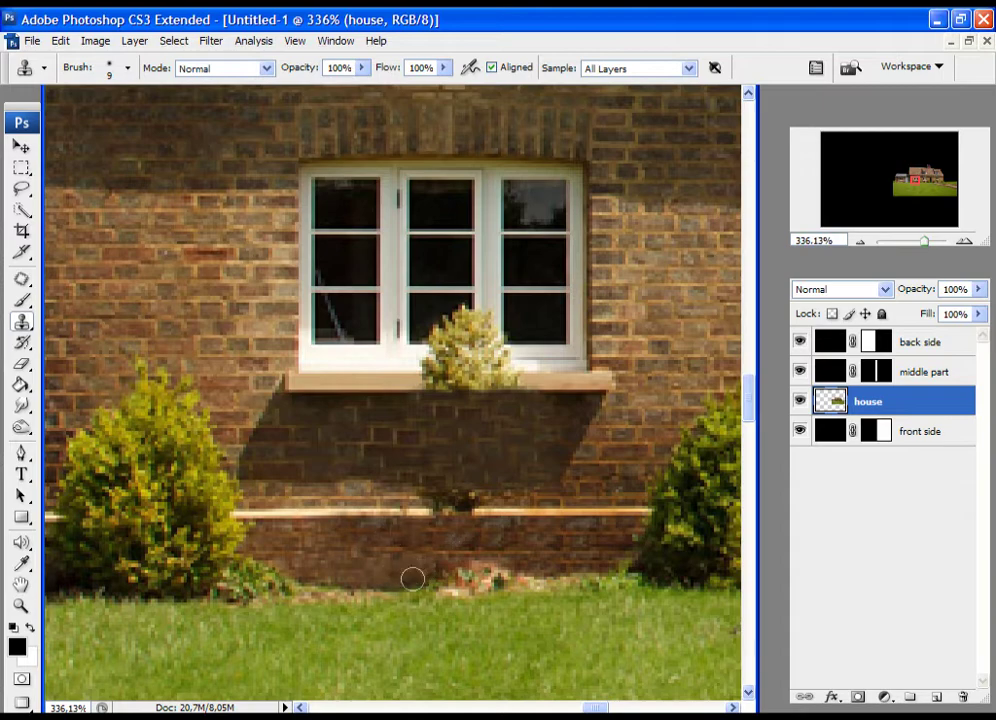
Step: Clone dark bricks over the remains of the pot's foot along the edge of the grass
right_click(550, 561)
left_click(587, 553)
left_click(541, 546)
mouse_move(520, 567)
left_mouse_down()
mouse_move(450, 577)
mouse_move(556, 573)
left_mouse_up()
left_click(574, 551, "alt")
Step: Clone shadowed bricks over the shrub's stem and across the strip above the ledge, extending the window's shadow down to it
left_click(404, 569, "alt")
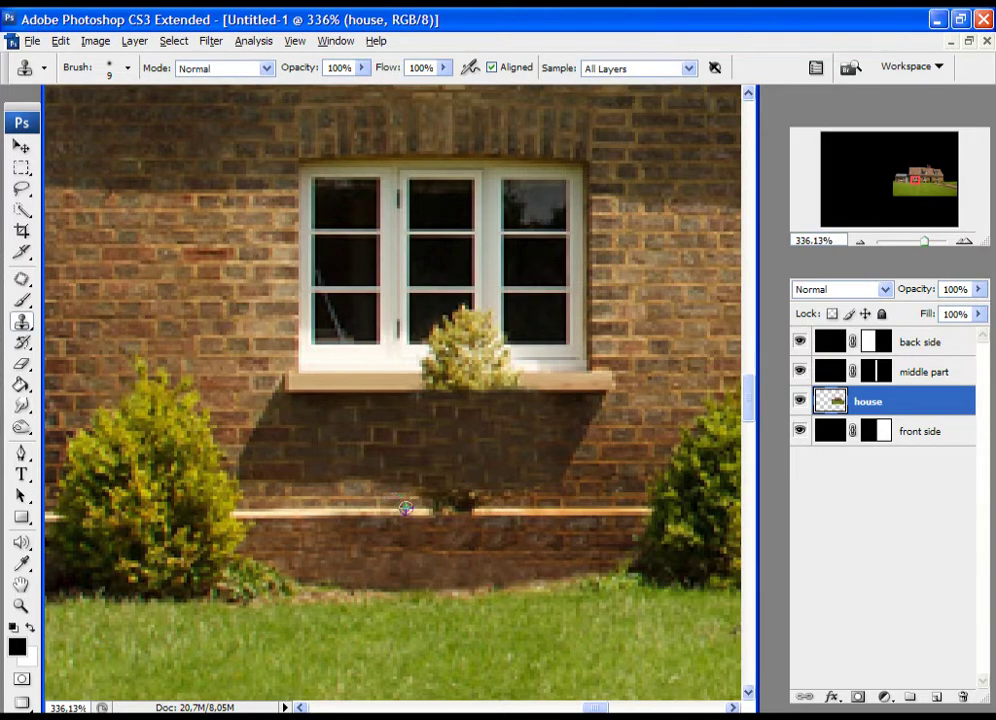
left_click_drag(428, 510, 460, 498)
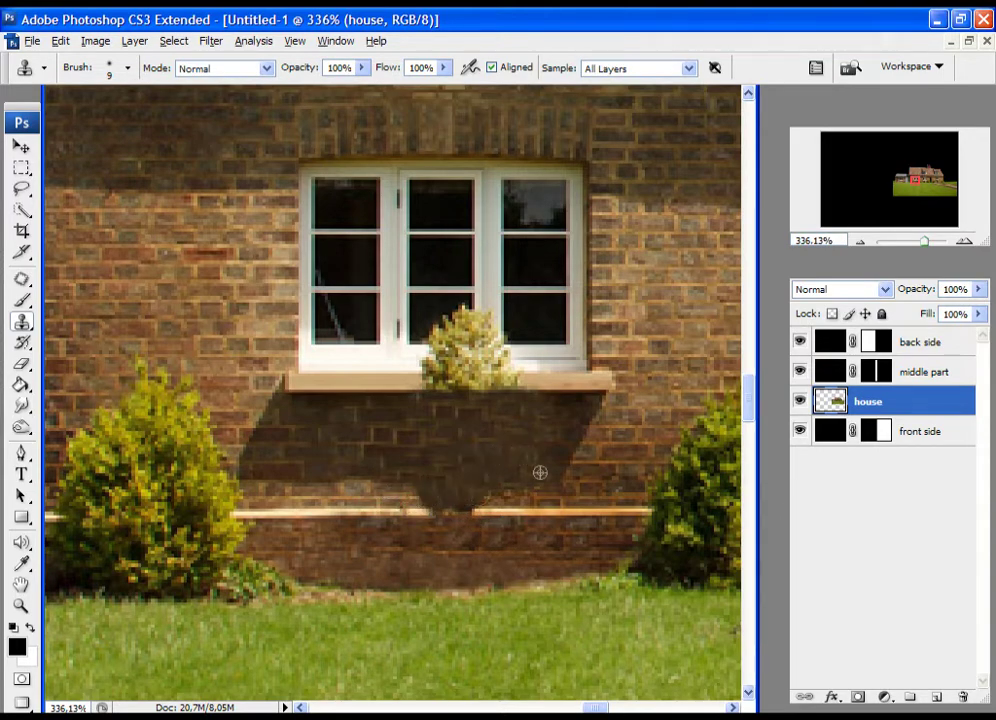
right_click(543, 438)
key("Tab")
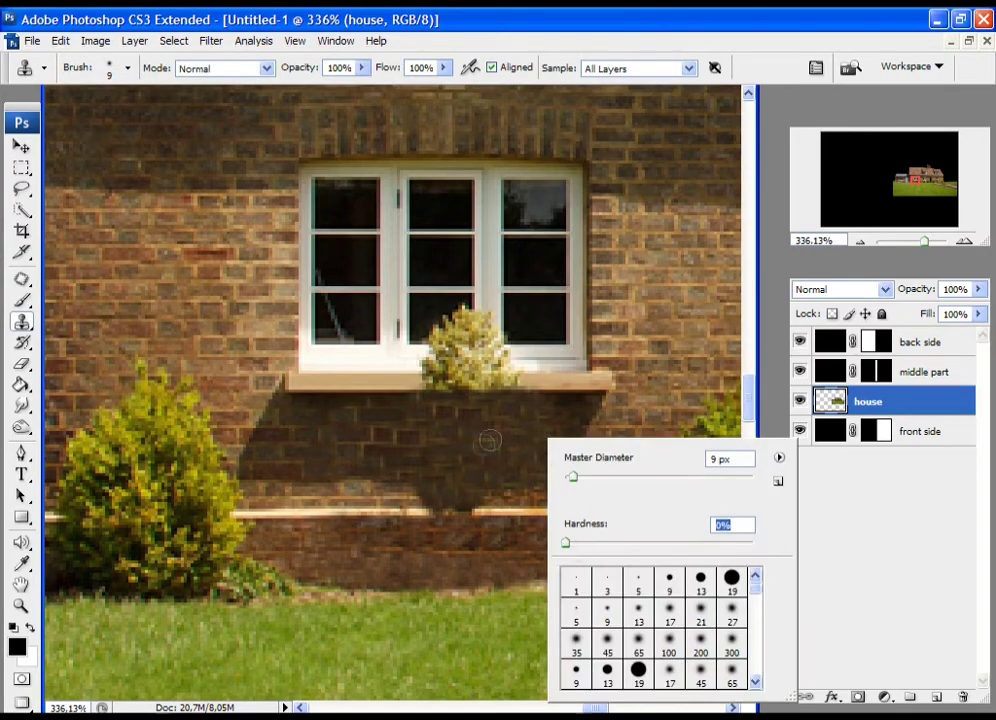
key("Tab")
type("15")
key("Return")
left_click(516, 436, "alt")
mouse_move(545, 489)
left_mouse_down()
mouse_move(352, 488)
mouse_move(409, 480)
left_mouse_up()
left_click(312, 486, "alt")
left_click_drag(256, 481, 256, 489)
Step: Clone the light ledge across the gap left by the pot, using a 2 px brush
key("ctrl+space")
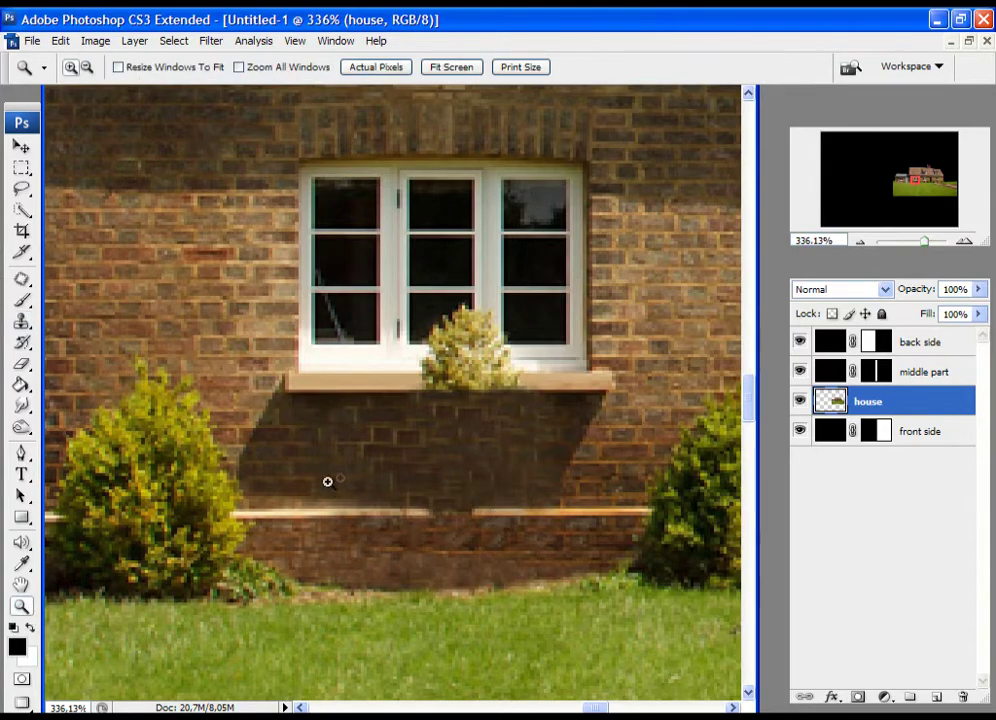
left_click_drag(327, 481, 567, 545)
mouse_move(364, 418)
left_mouse_down()
mouse_move(467, 447)
mouse_move(502, 298)
mouse_move(716, 413)
mouse_move(681, 487)
mouse_move(487, 454)
mouse_move(511, 416)
mouse_move(556, 434)
mouse_move(578, 427)
mouse_move(574, 467)
mouse_move(538, 474)
left_mouse_up()
key("s")
right_click(350, 430)
left_click_drag(362, 450, 351, 453)
left_click(308, 415, "alt")
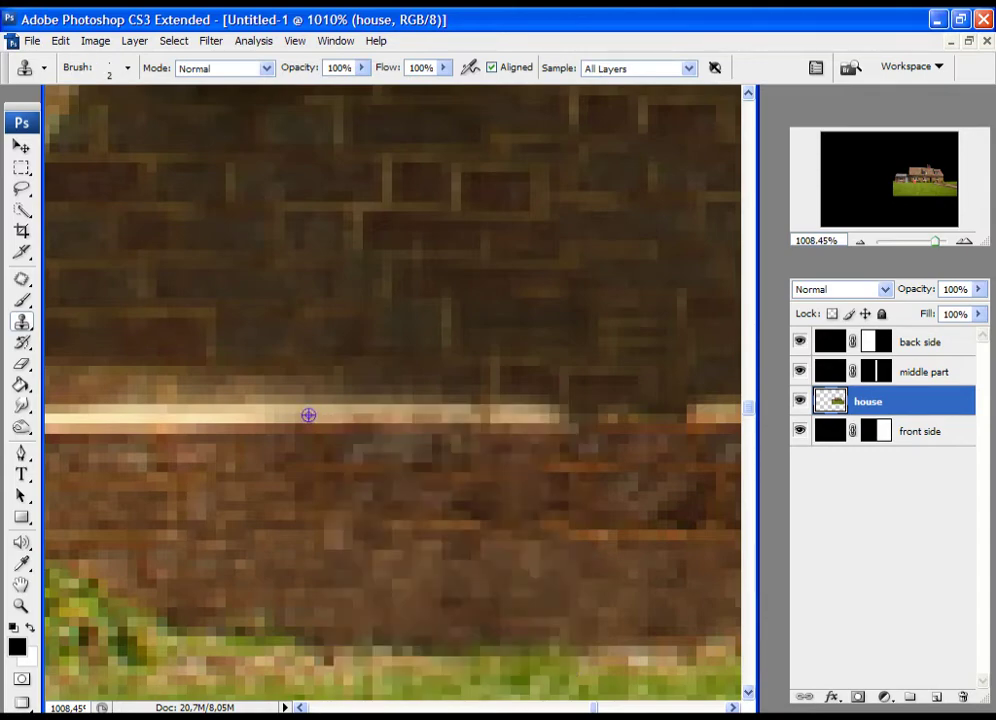
mouse_move(528, 437)
left_mouse_down()
mouse_move(547, 473)
mouse_move(585, 429)
mouse_move(724, 427)
left_mouse_up()
Step: Even out the rebuilt stretch of ledge by cloning neighbouring ledge pixels along its length
left_click(196, 429, "alt")
left_click(262, 434, "alt")
left_click_drag(560, 433, 462, 432)
left_click_drag(522, 460, 178, 458)
left_click(562, 427, "alt")
left_click(416, 433)
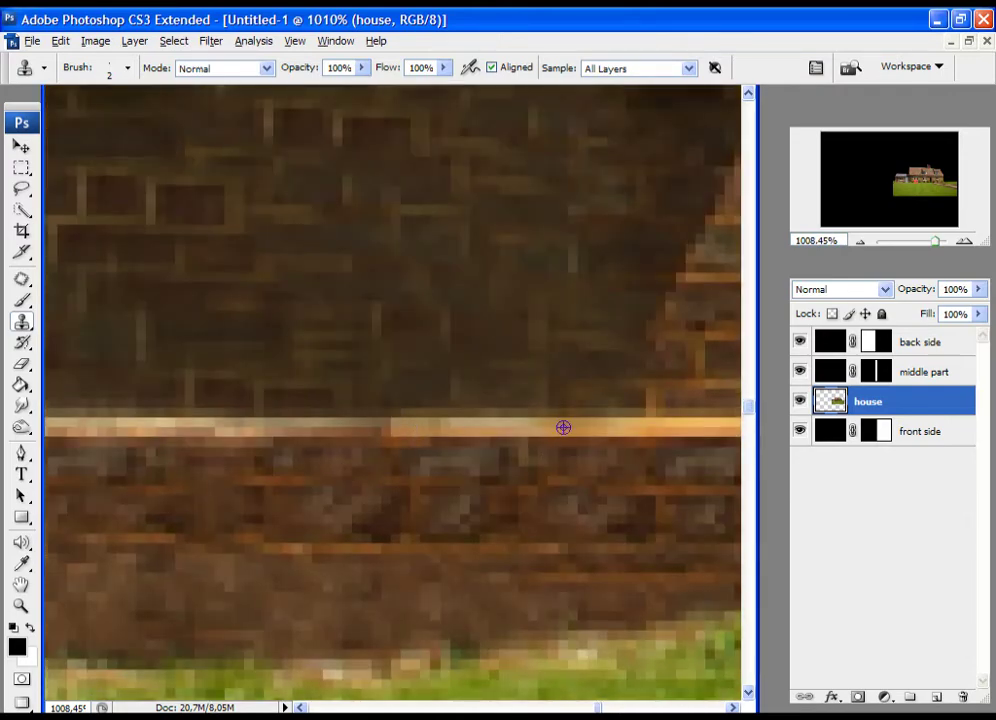
left_click_drag(397, 428, 287, 428)
mouse_move(489, 425)
left_mouse_down()
mouse_move(671, 413)
mouse_move(295, 427)
left_mouse_up()
left_click(673, 413, "alt")
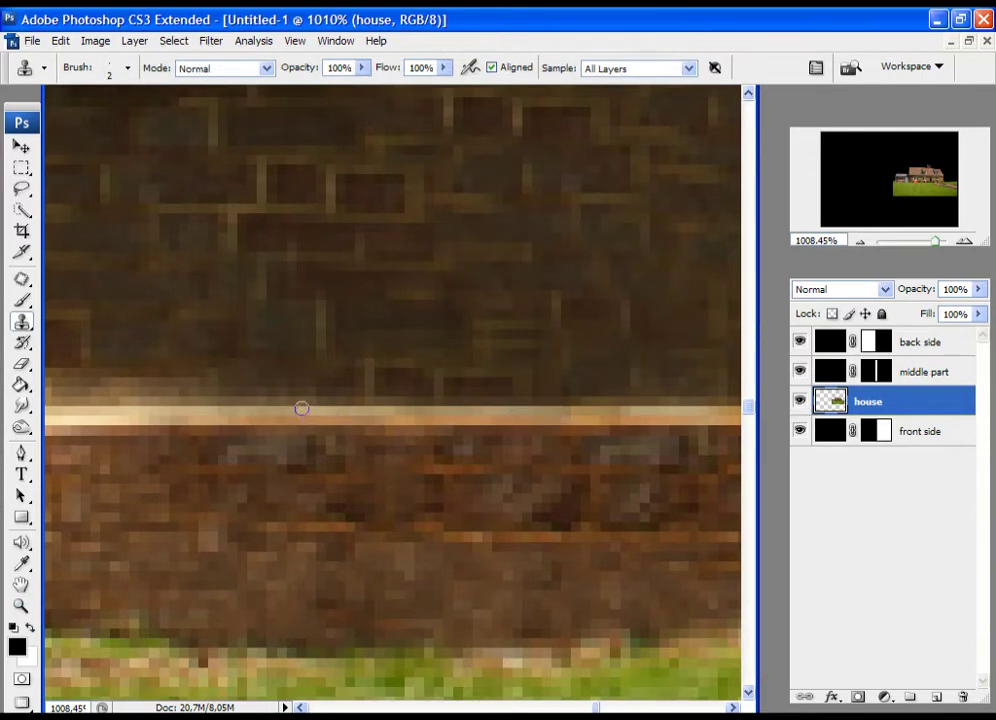
Step: Use the Patch tool in Destination mode to copy clean bricks from left of the window onto the wall beneath the ledge
left_click(24, 606)
left_click(436, 422, "alt")
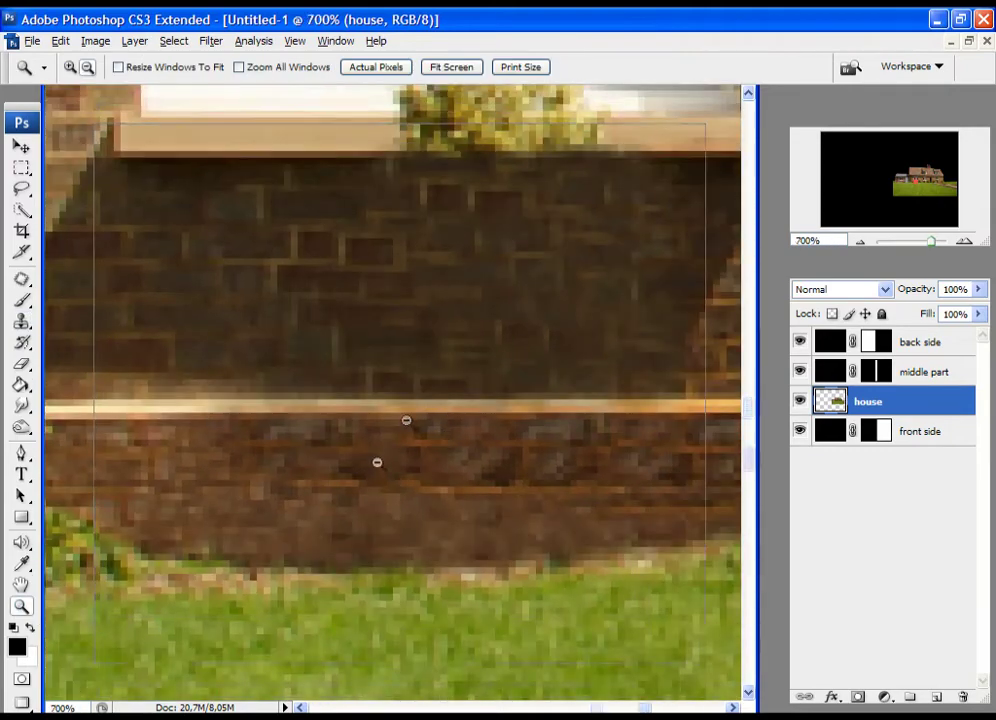
left_click(406, 420, "alt")
left_click(280, 460, "alt")
left_click(300, 535, "alt")
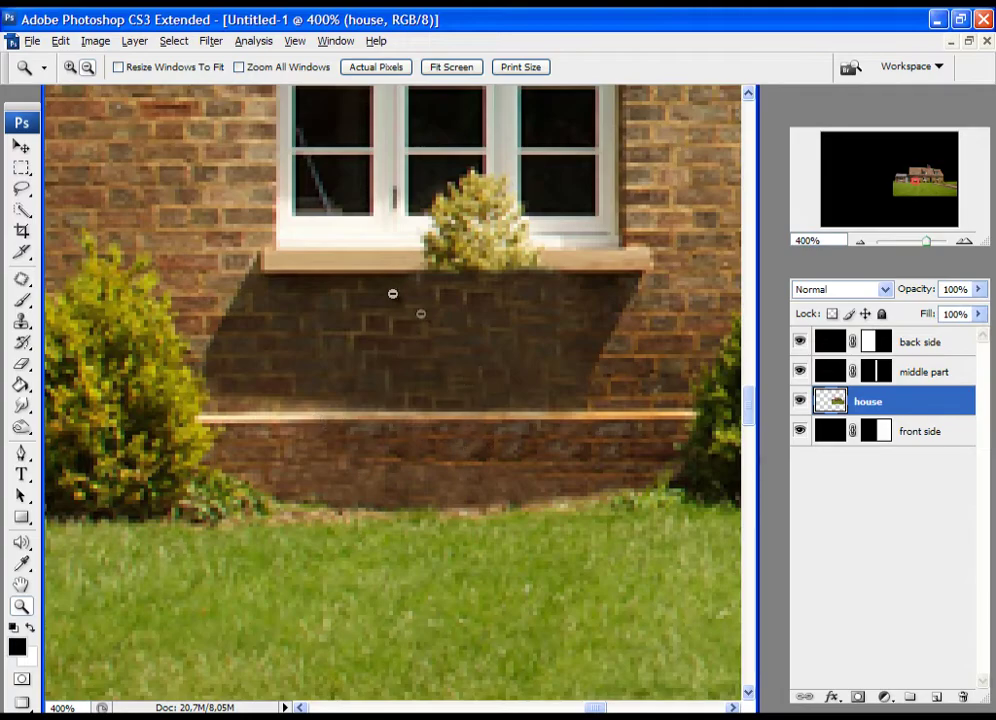
mouse_move(429, 436)
left_mouse_down()
mouse_move(478, 229)
mouse_move(422, 438)
mouse_move(428, 418)
left_mouse_up()
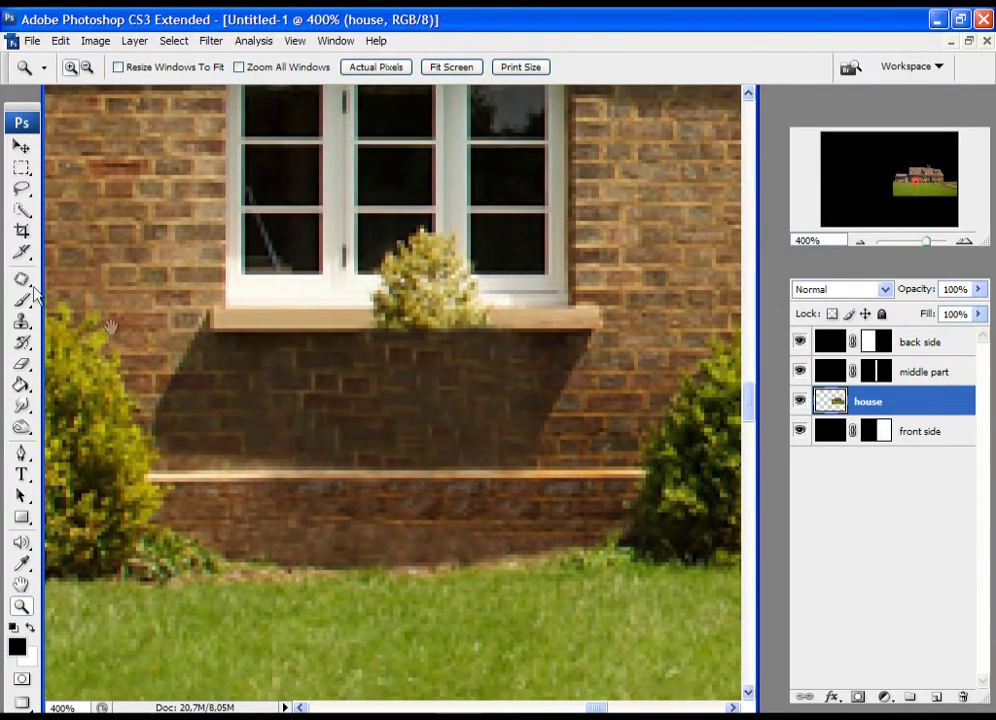
left_click(22, 280)
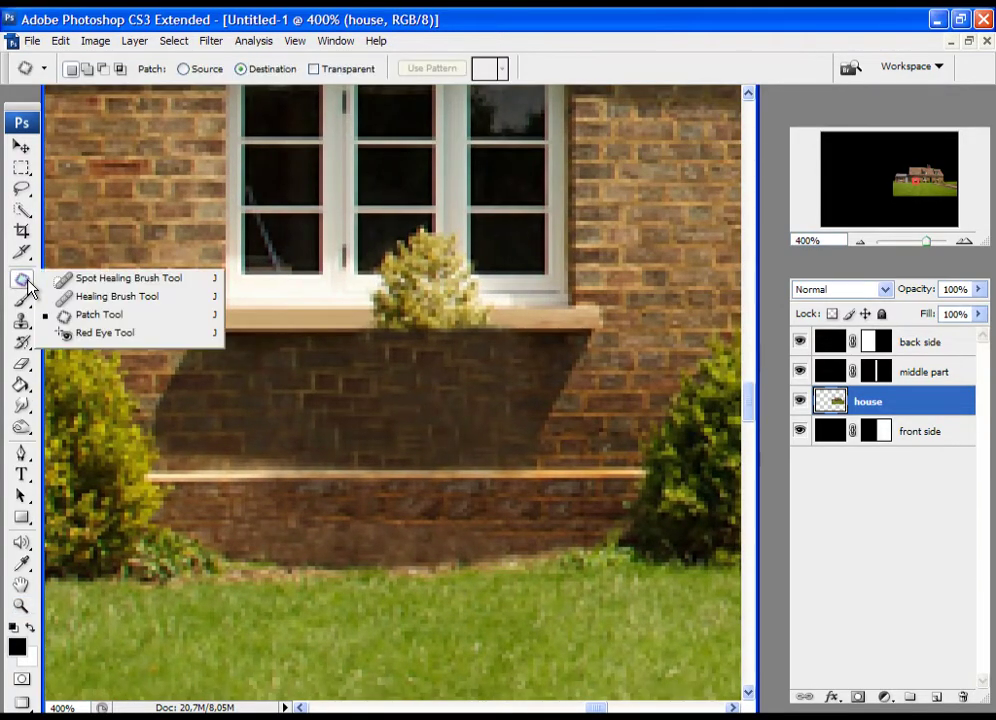
left_click(110, 318)
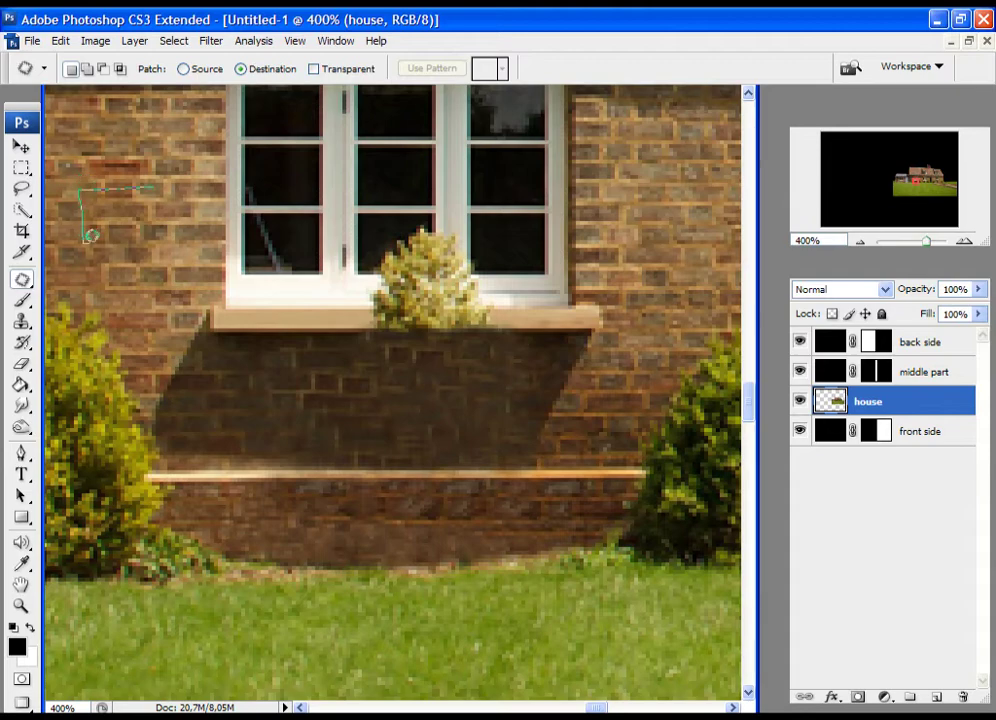
mouse_move(175, 178)
left_mouse_down()
mouse_move(147, 225)
mouse_move(157, 279)
mouse_move(255, 450)
mouse_move(285, 489)
mouse_move(332, 514)
mouse_move(311, 515)
mouse_move(345, 517)
left_mouse_up()
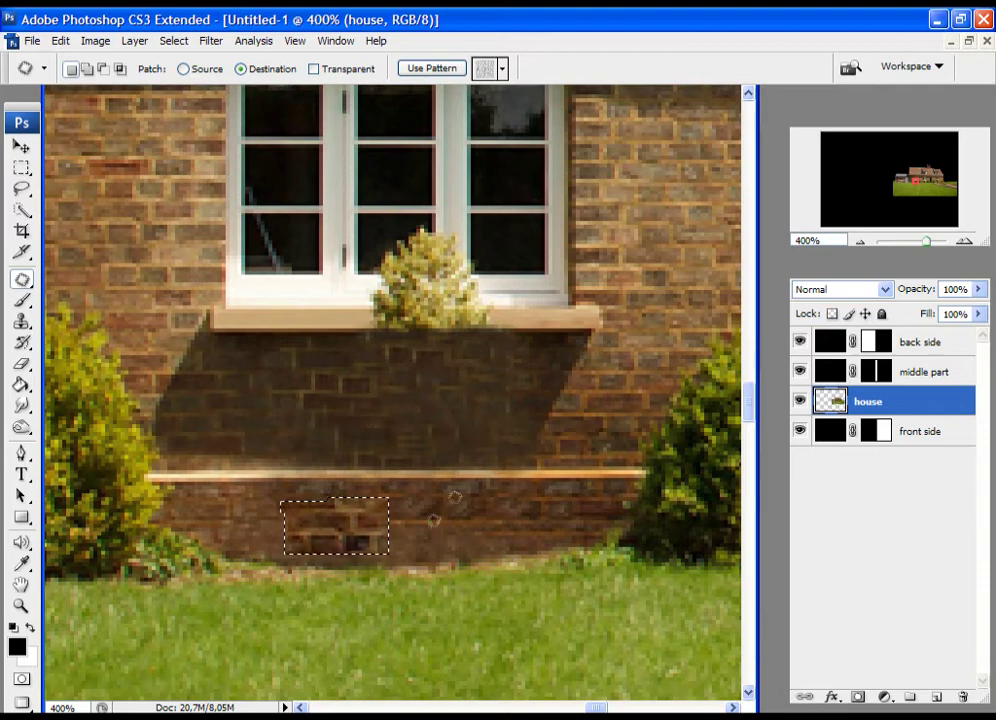
left_click(562, 512)
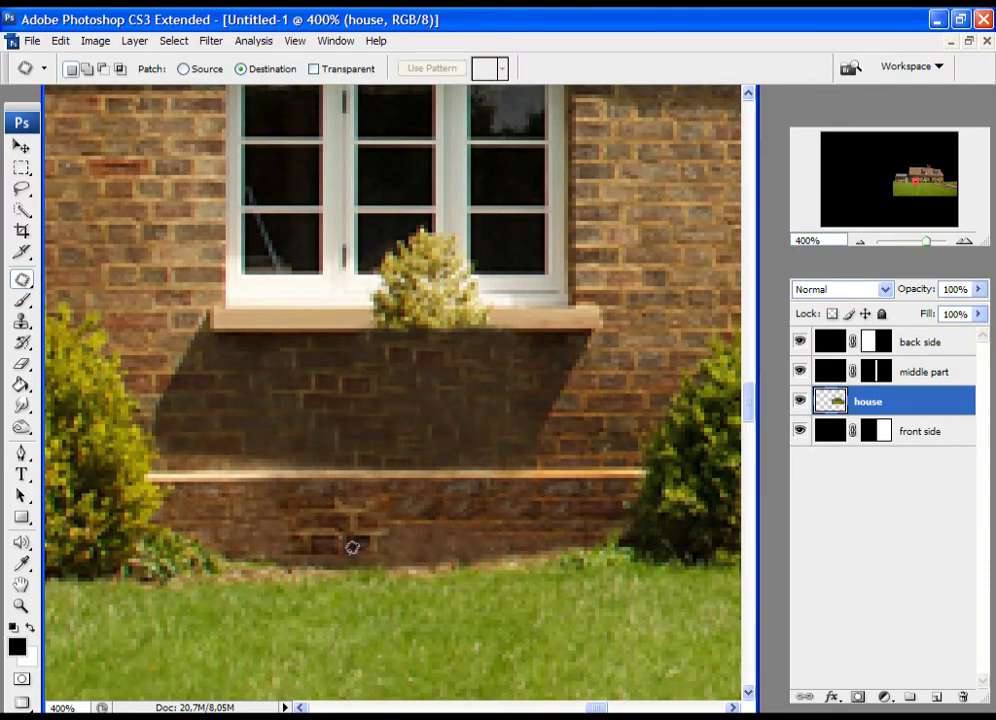
Step: Patch two more areas of the wall beneath the ledge with bricks from either side of the window, and clear the selection
mouse_move(609, 236)
left_mouse_down()
mouse_move(702, 222)
mouse_move(614, 218)
left_mouse_up()
left_click_drag(658, 228, 457, 530)
left_click(557, 520)
mouse_move(61, 180)
left_mouse_down()
mouse_move(60, 206)
mouse_move(210, 180)
mouse_move(62, 182)
left_mouse_up()
mouse_move(118, 217)
left_mouse_down()
mouse_move(300, 460)
mouse_move(284, 537)
left_mouse_up()
key("ctrl+d")
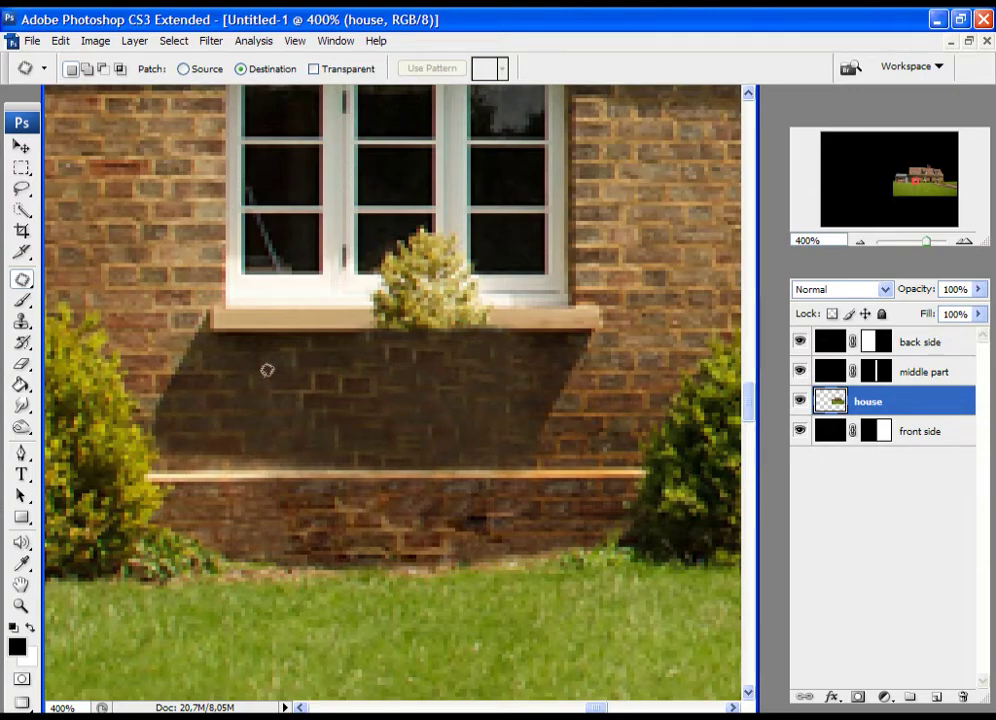
Step: With the Clone Stamp at 8 px, clone the white window frame over the left part of the shrub's remaining foliage
left_click(20, 605)
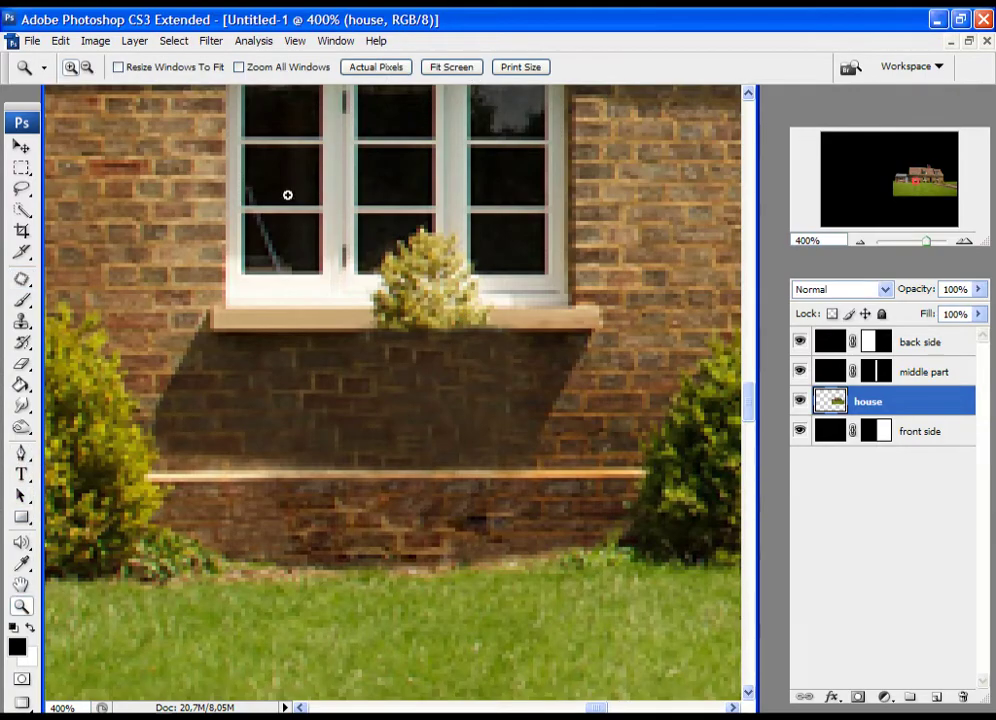
left_click_drag(287, 195, 549, 371)
mouse_move(322, 482)
left_mouse_down()
mouse_move(434, 447)
mouse_move(575, 143)
mouse_move(485, 391)
mouse_move(442, 418)
mouse_move(500, 440)
left_mouse_up()
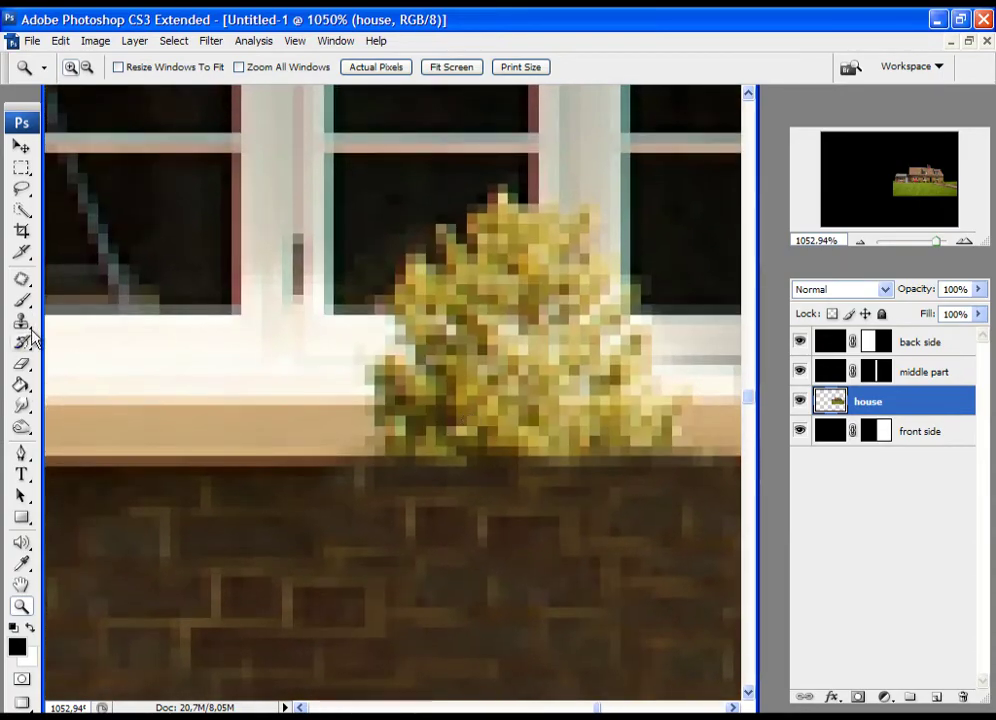
left_click(21, 322)
left_click_drag(283, 366, 239, 396)
right_click(210, 359)
left_click(231, 350, "alt")
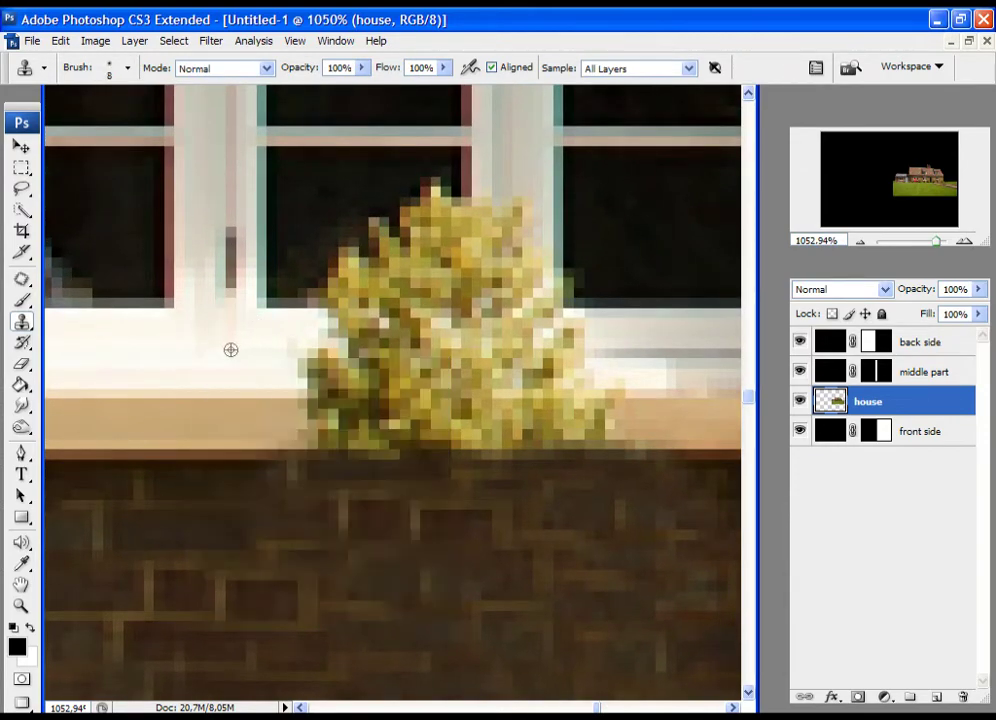
left_click(241, 352, "alt")
left_click(312, 356)
left_click(165, 350, "alt")
left_click_drag(262, 358, 326, 358)
Step: Adjust the clone brush and extend the white lower rail of the window frame across the middle of the foliage
right_click(236, 354)
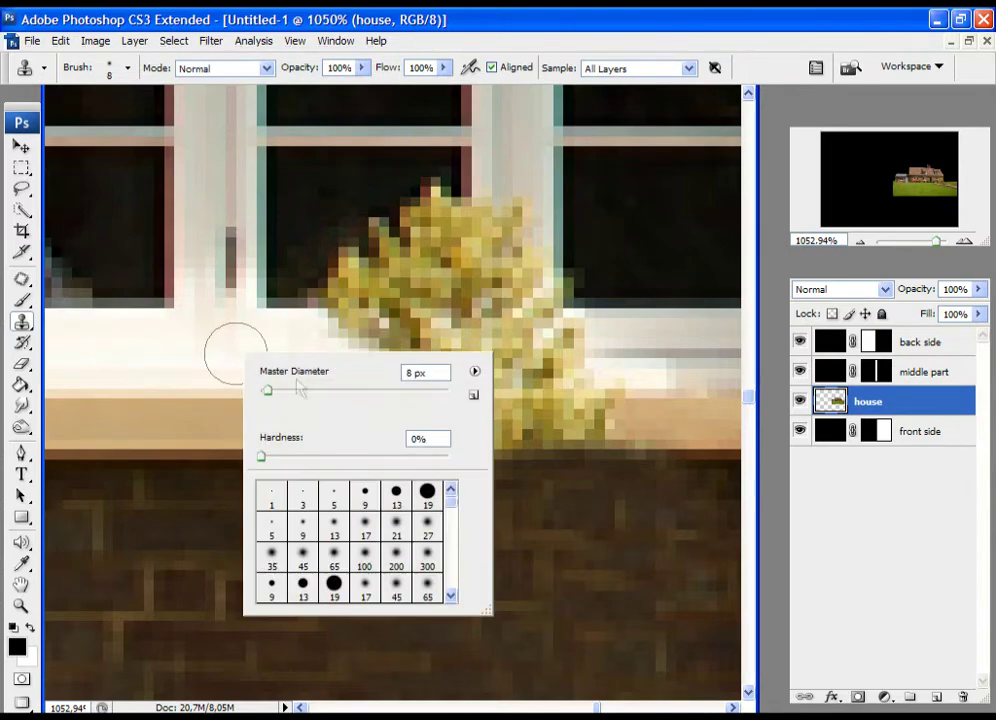
left_click_drag(263, 457, 231, 456)
left_click(124, 349, "alt")
left_click_drag(287, 349, 478, 349)
left_click(106, 346, "alt")
left_click_drag(344, 345, 534, 345)
Step: Clone along the upper and lower parts of the white rail to cover the foliage towards its right side
right_click(126, 364)
left_click_drag(148, 408, 145, 408)
left_click(108, 375, "alt")
left_click_drag(298, 376, 564, 381)
left_click(240, 335, "alt")
mouse_move(326, 333)
left_mouse_down()
mouse_move(448, 331)
mouse_move(300, 330)
mouse_move(580, 333)
left_mouse_up()
left_click(102, 328, "alt")
left_click(102, 331, "alt")
left_click(136, 322, "alt")
left_click(120, 335, "alt")
Step: Clone the lower edge of the white rail over the foliage above the windowsill's right part
mouse_move(545, 378)
left_mouse_down()
mouse_move(322, 371)
mouse_move(428, 394)
left_mouse_up()
left_click(508, 357, "alt")
left_click_drag(489, 376, 620, 378)
left_click(131, 358, "alt")
left_click(177, 359, "alt")
mouse_move(642, 379)
left_mouse_down()
mouse_move(545, 355)
mouse_move(671, 355)
mouse_move(658, 367)
mouse_move(682, 380)
left_mouse_up()
left_click(230, 352, "alt")
Step: Clone the beige windowsill over the remaining foliage along its left and middle stretch
mouse_move(75, 350)
left_mouse_down()
mouse_move(158, 263)
mouse_move(258, 292)
left_mouse_up()
left_click(340, 378, "alt")
left_click_drag(384, 385, 436, 380)
left_click(141, 380, "alt")
left_click_drag(378, 382, 415, 392)
mouse_move(447, 378)
left_mouse_down()
mouse_move(686, 384)
mouse_move(562, 386)
left_mouse_up()
left_click(205, 373, "alt")
Step: Clone clean beige windowsill texture over the leftover foliage and blotches along the sill's right stretch with a 5 px brush
left_click(347, 387, "alt")
mouse_move(615, 384)
left_mouse_down()
mouse_move(556, 378)
mouse_move(620, 388)
left_mouse_up()
left_click(110, 378, "alt")
key("ctrl+z")
left_click(273, 382, "alt")
left_click_drag(547, 382, 605, 373)
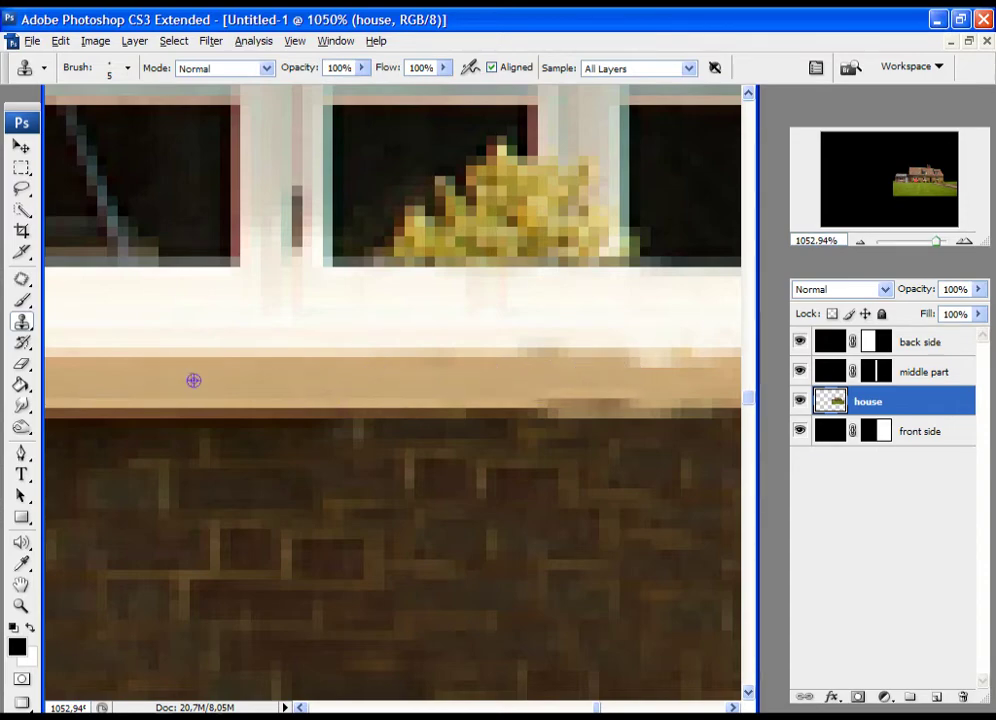
mouse_move(423, 398)
left_mouse_down()
mouse_move(364, 422)
mouse_move(413, 363)
mouse_move(371, 357)
left_mouse_up()
left_click_drag(516, 342, 505, 332)
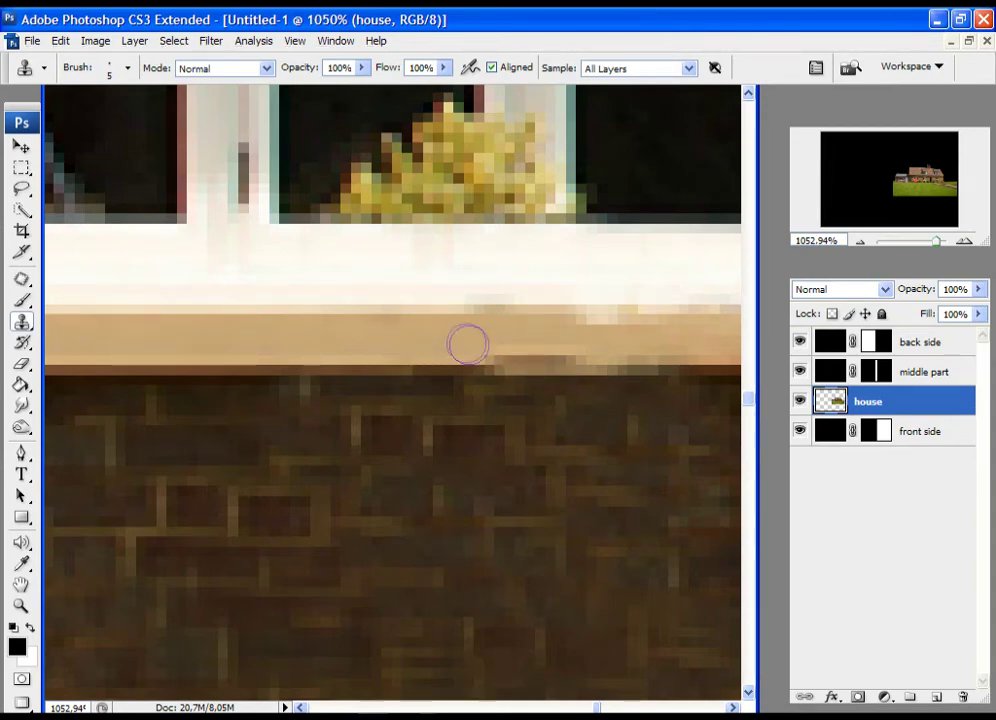
mouse_move(497, 340)
left_mouse_down()
mouse_move(557, 336)
mouse_move(510, 334)
left_mouse_up()
Step: Reduce the clone brush to 2 px and clean up the lower edge of the beige windowsill
right_click(388, 339)
left_click_drag(408, 381, 404, 381)
mouse_move(453, 325)
left_mouse_down()
mouse_move(638, 322)
mouse_move(627, 323)
left_mouse_up()
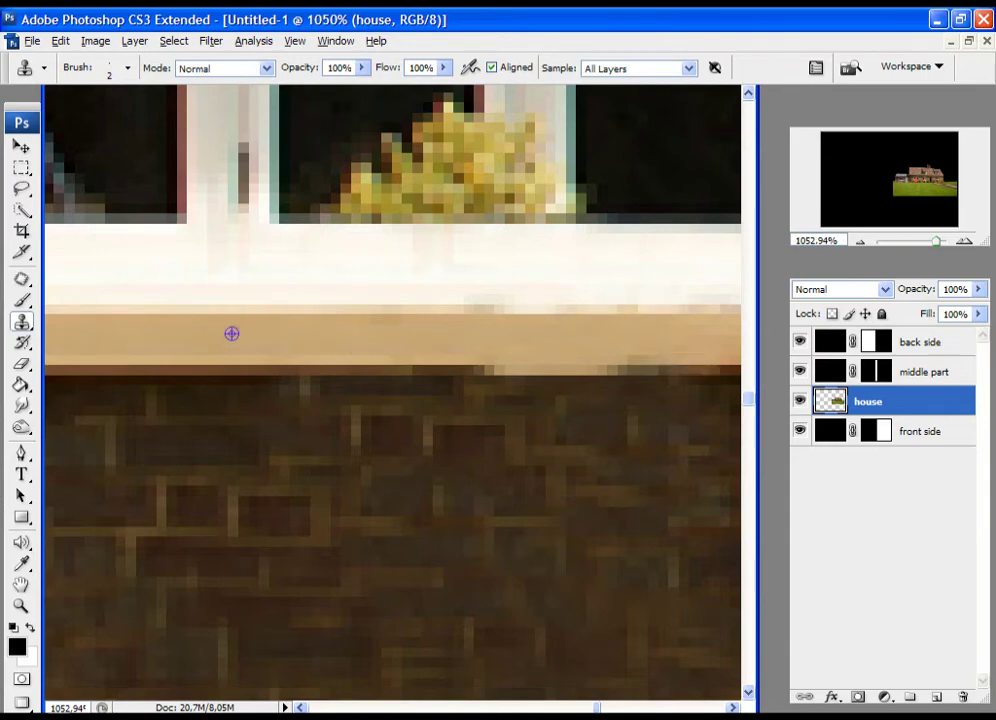
left_click_drag(588, 356, 718, 359)
mouse_move(562, 362)
left_mouse_down()
mouse_move(396, 285)
mouse_move(680, 368)
left_mouse_up()
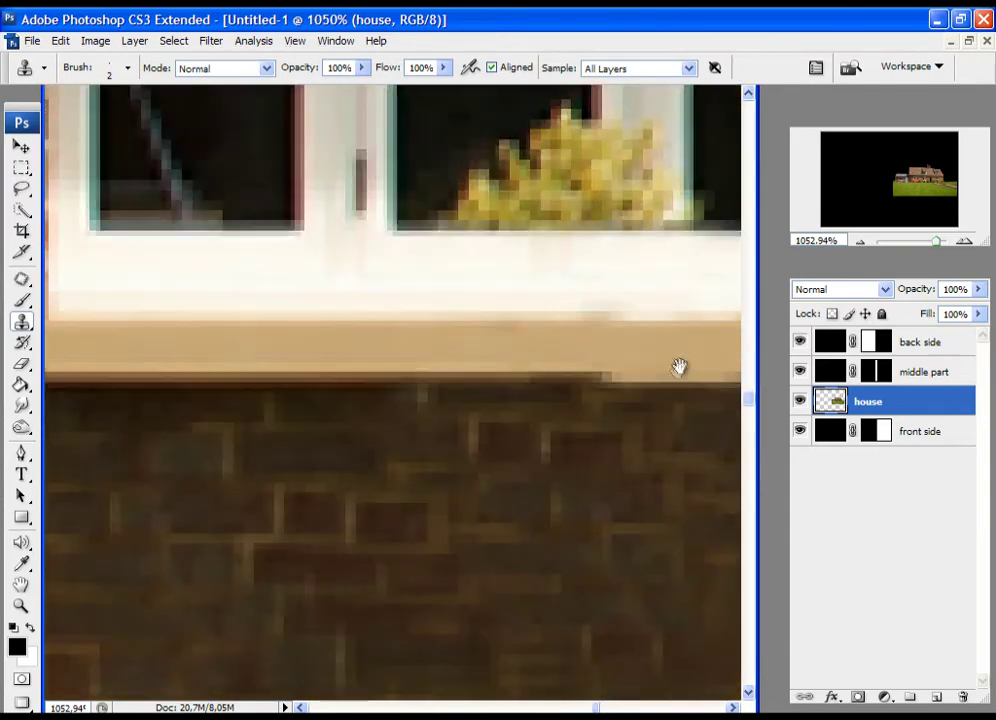
left_click_drag(446, 374, 207, 315)
Step: Patch the gap in the dark line under the windowsill using Destination mode and a clean strip from its left part
left_click(21, 279)
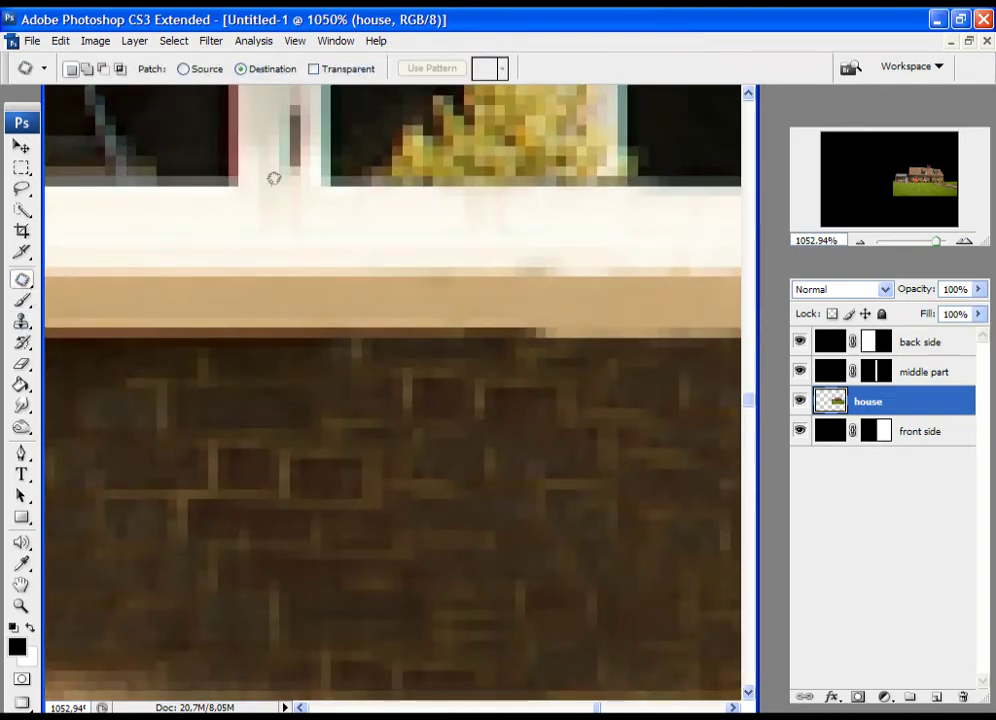
left_click(241, 69)
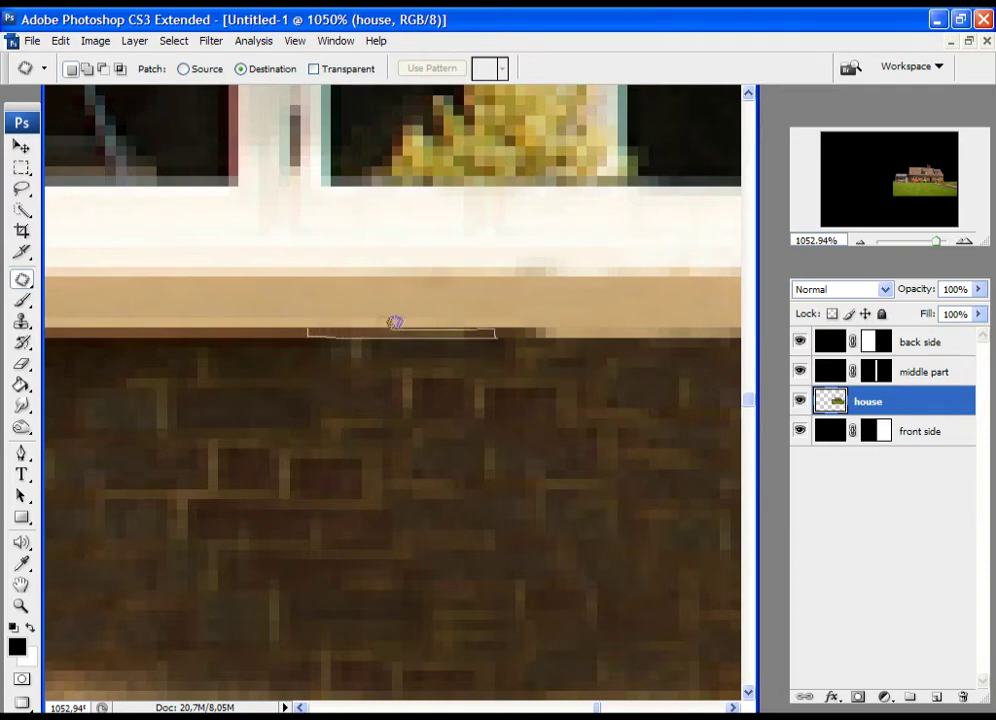
left_click_drag(309, 322, 309, 328)
mouse_move(380, 428)
left_mouse_down()
mouse_move(269, 442)
mouse_move(250, 434)
left_mouse_up()
left_click_drag(300, 338, 528, 347)
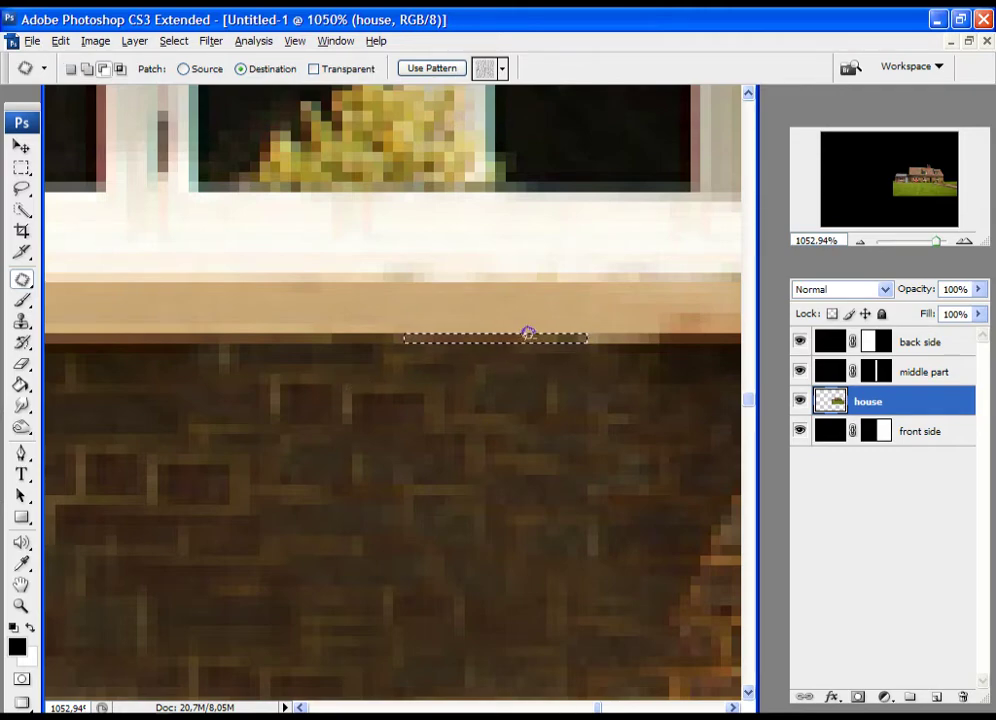
left_click_drag(502, 342, 585, 340)
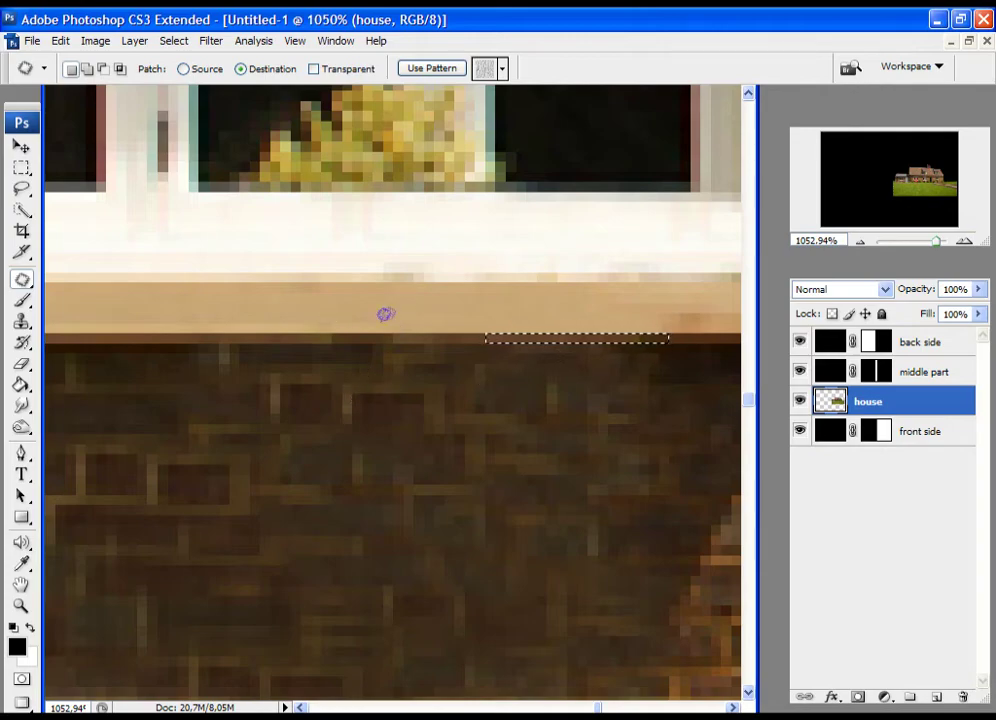
key("ctrl+d")
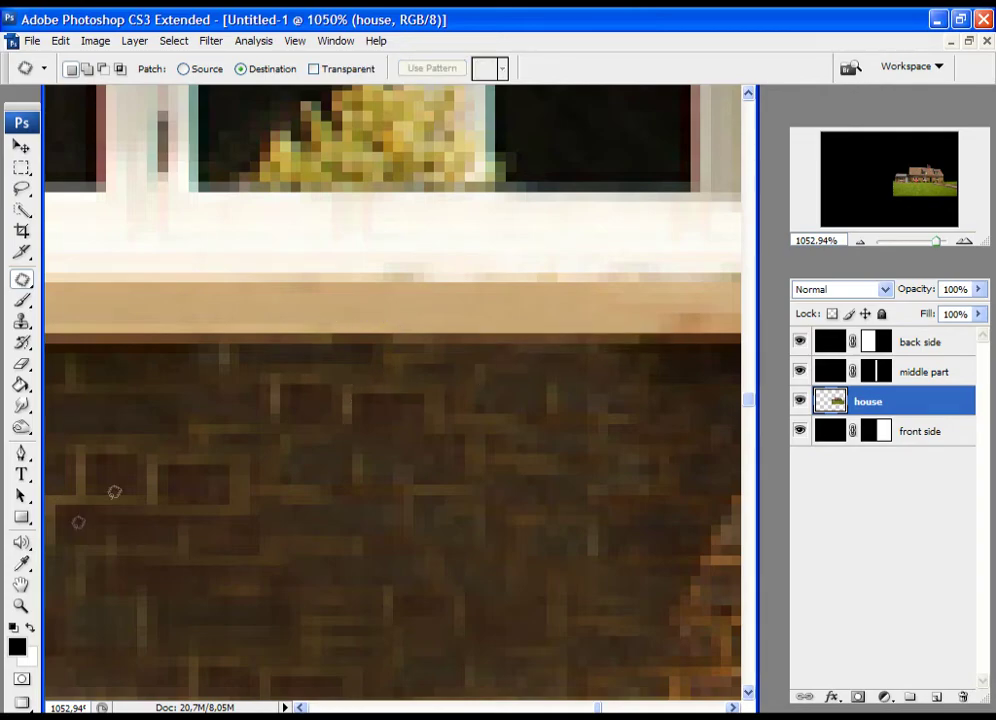
Step: Examine the repaired windowsill and the surrounding wall in a wider view of the house
double_click(24, 608)
left_click_drag(338, 318, 424, 385)
left_click_drag(460, 548, 485, 98)
left_click(397, 394, "alt")
left_click(397, 394, "alt")
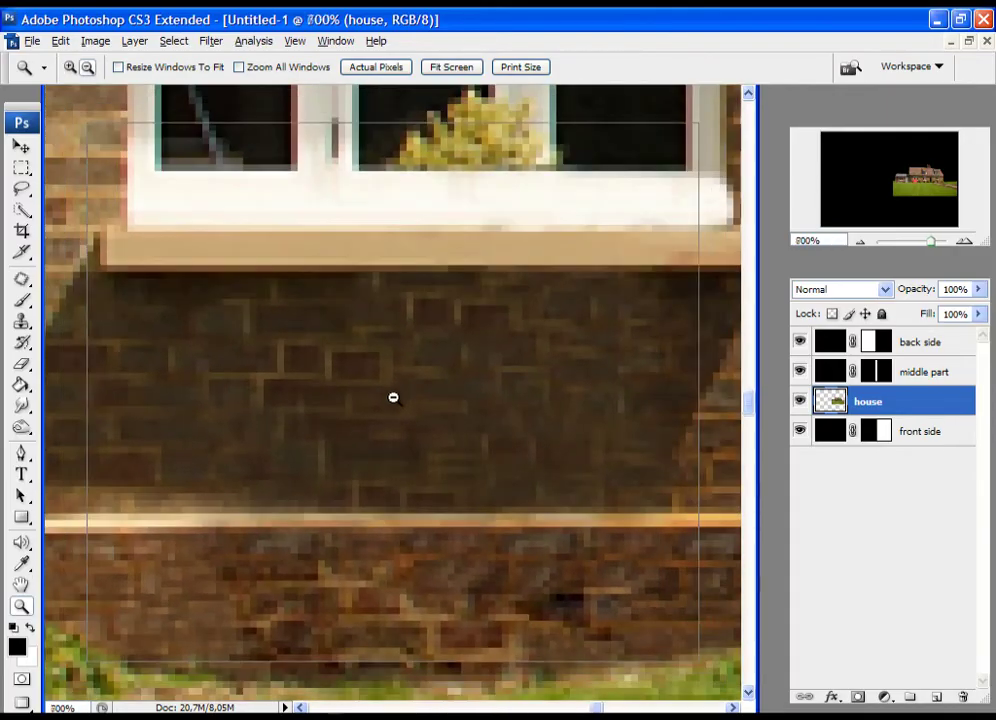
left_click(395, 396, "alt")
left_click(395, 396, "alt")
left_click(396, 398, "alt")
left_click(389, 498, "alt")
left_click(380, 535, "alt")
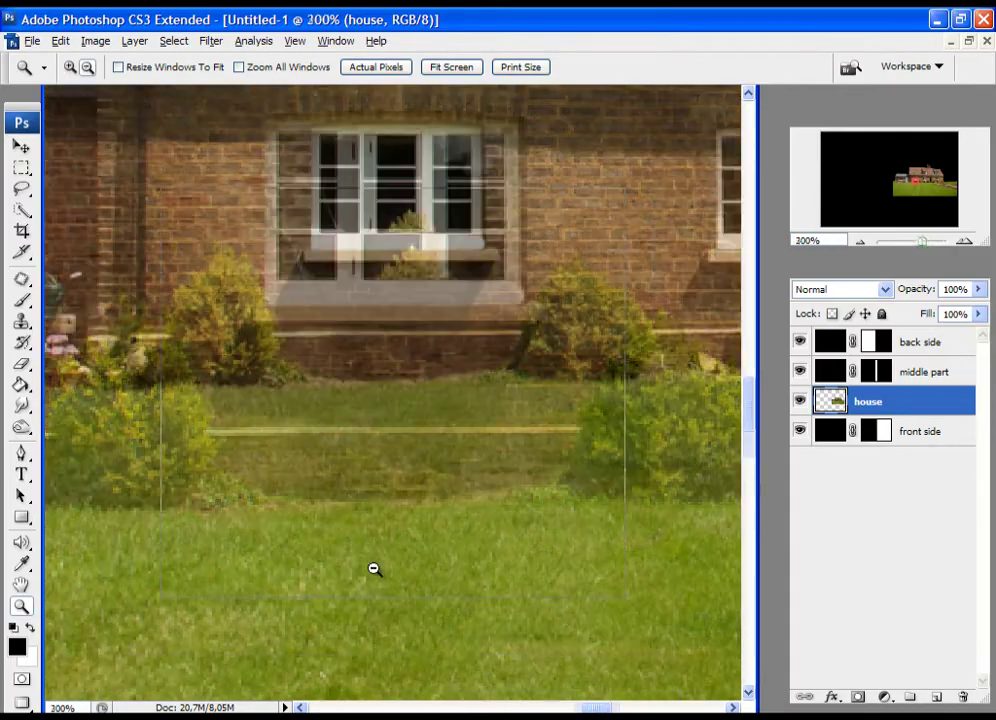
left_click_drag(431, 396, 452, 516)
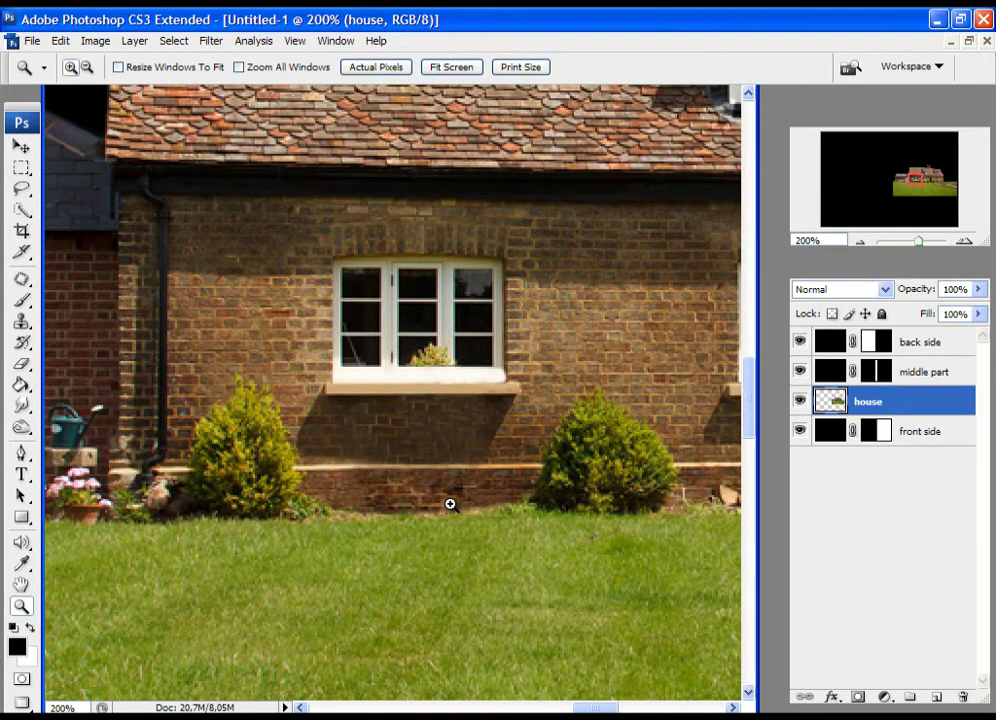
Step: Clone the dark glass over the foliage in the lower middle window pane
scroll(448, 362, "up", 4)
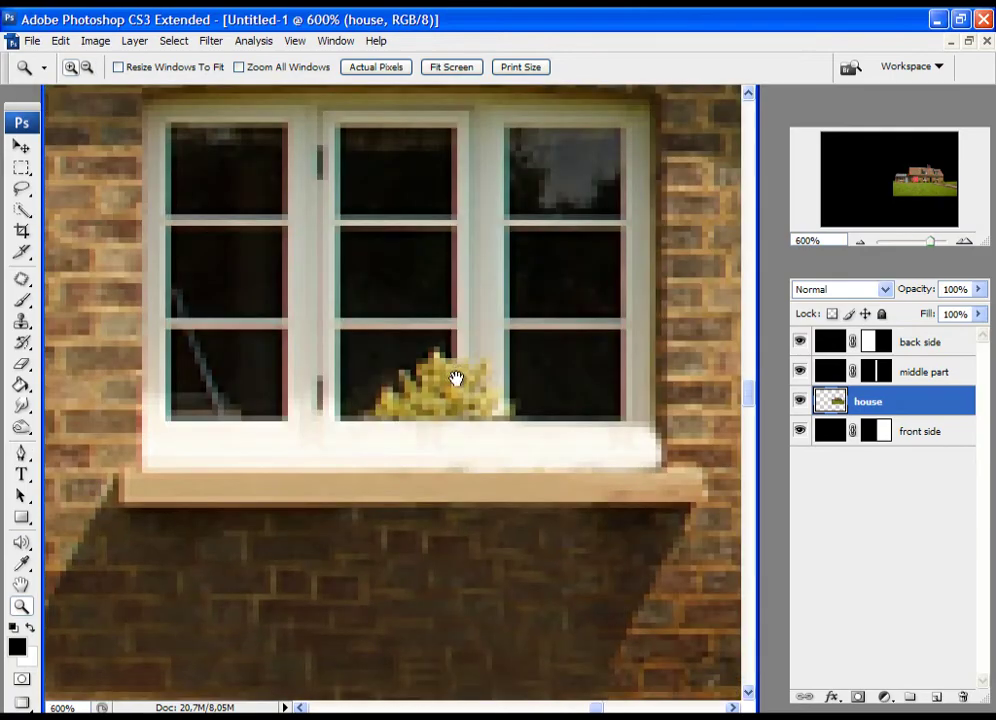
left_click_drag(456, 378, 440, 371)
left_click_drag(443, 443, 489, 428)
left_click(449, 420, "alt")
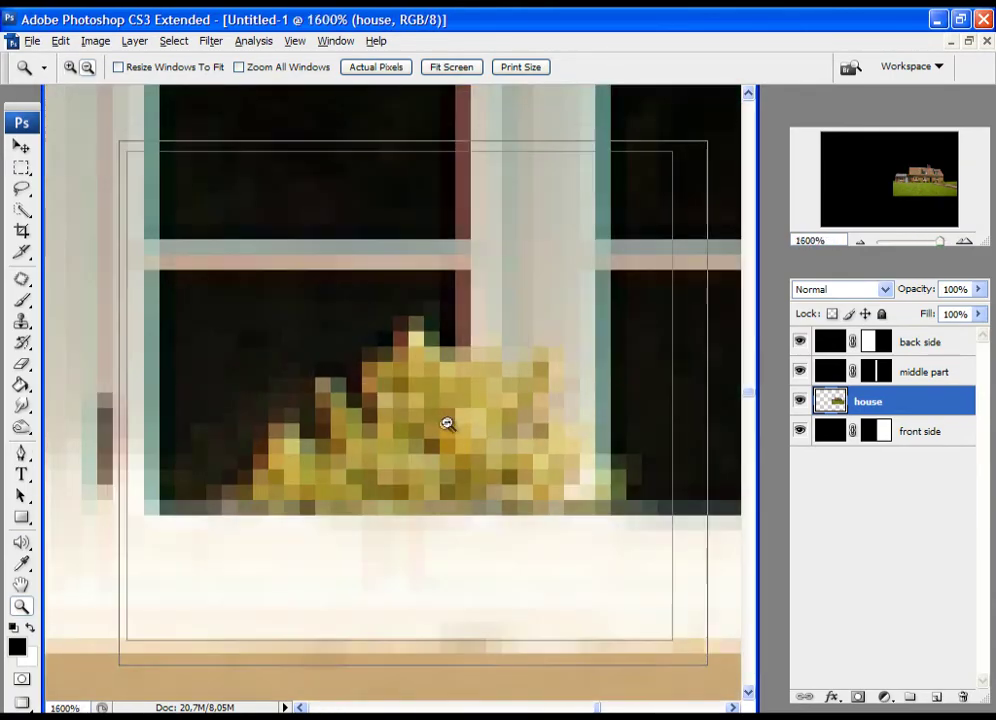
left_click(438, 425, "alt")
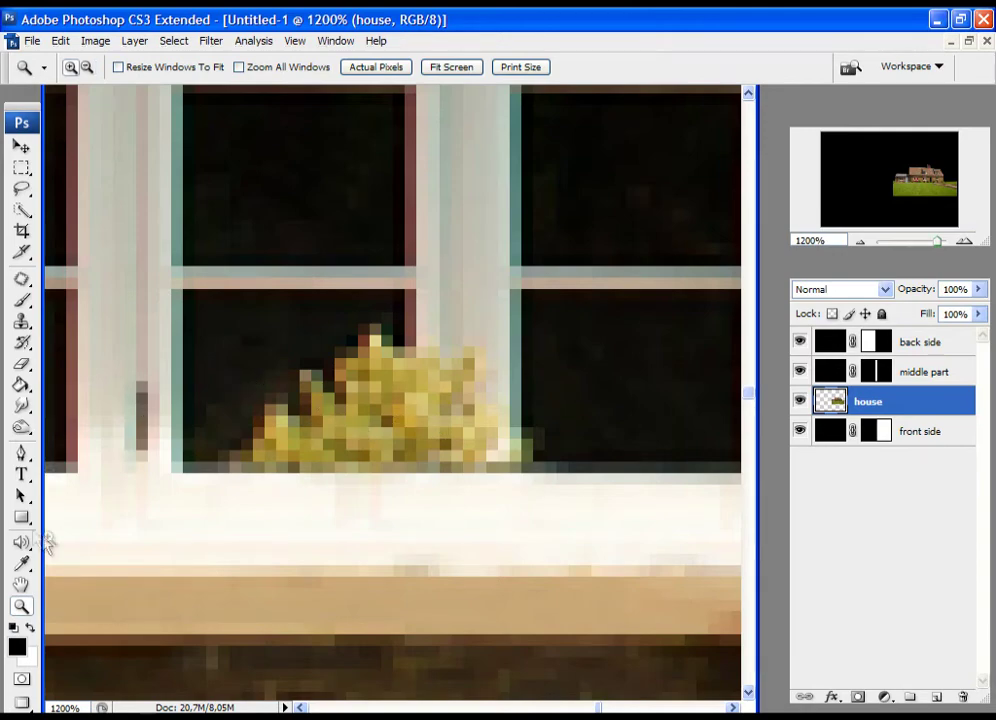
left_click(21, 320)
mouse_move(347, 355)
left_mouse_down()
mouse_move(371, 318)
mouse_move(316, 362)
mouse_move(280, 442)
mouse_move(345, 440)
left_mouse_up()
mouse_move(335, 376)
left_mouse_down()
mouse_move(296, 354)
mouse_move(378, 367)
mouse_move(366, 437)
mouse_move(395, 352)
left_mouse_up()
left_click(342, 132, "alt")
left_click_drag(287, 370, 206, 446)
left_click_drag(589, 362, 544, 361)
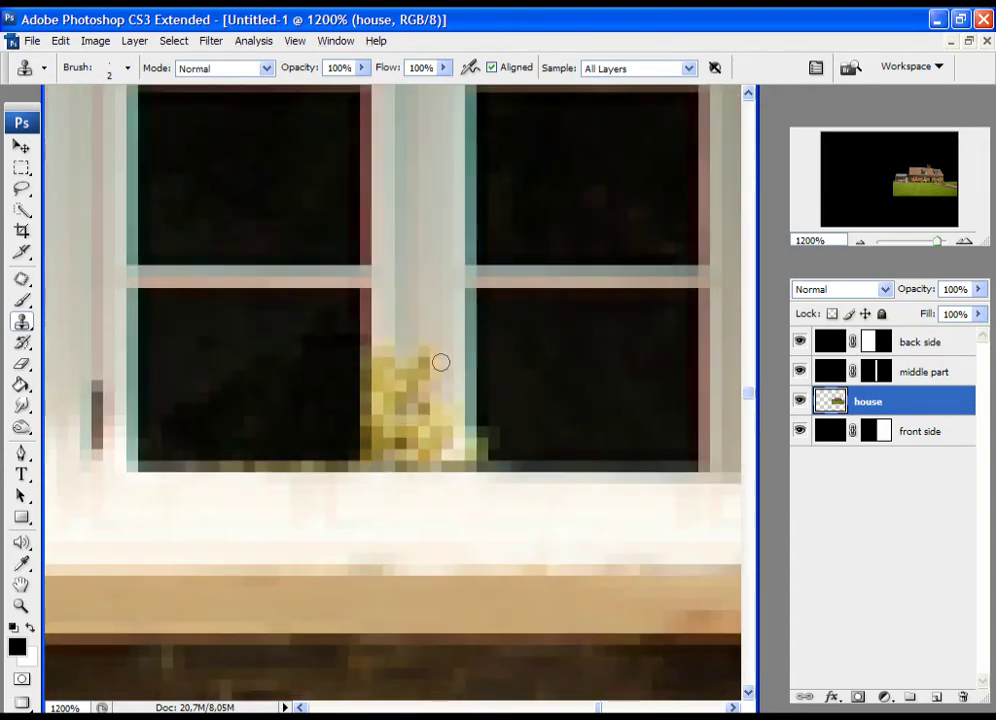
Step: Patch the foliage at the base of the right mullion with a strip from the right pane's bottom edge
left_click(22, 281)
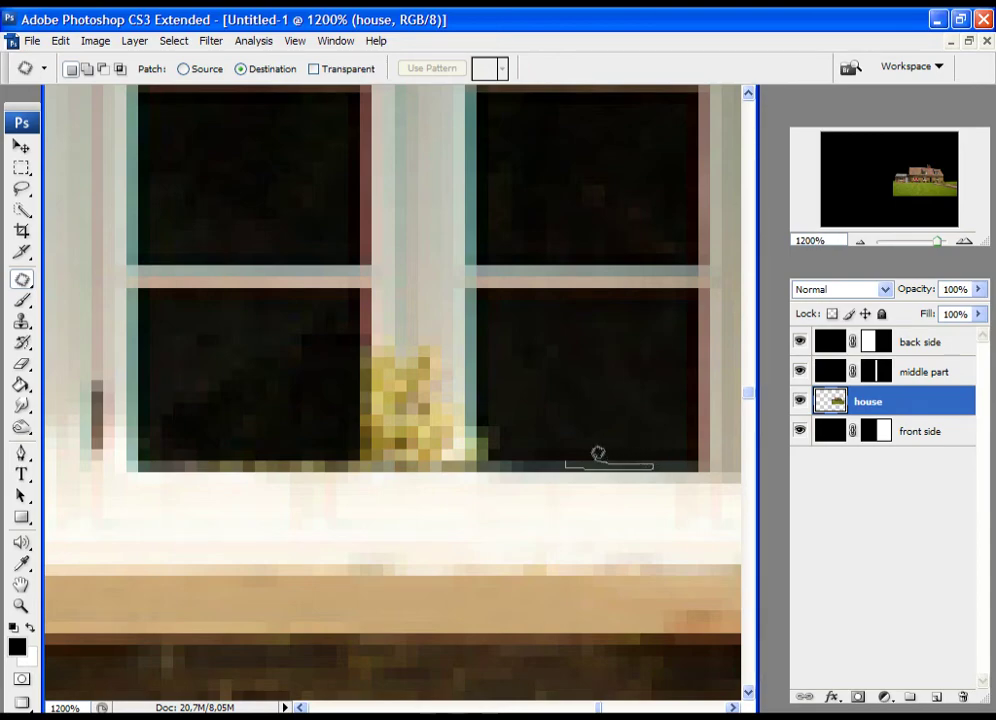
mouse_move(568, 452)
left_mouse_down()
mouse_move(569, 463)
mouse_move(611, 466)
mouse_move(437, 466)
mouse_move(447, 471)
left_mouse_up()
left_click(487, 503)
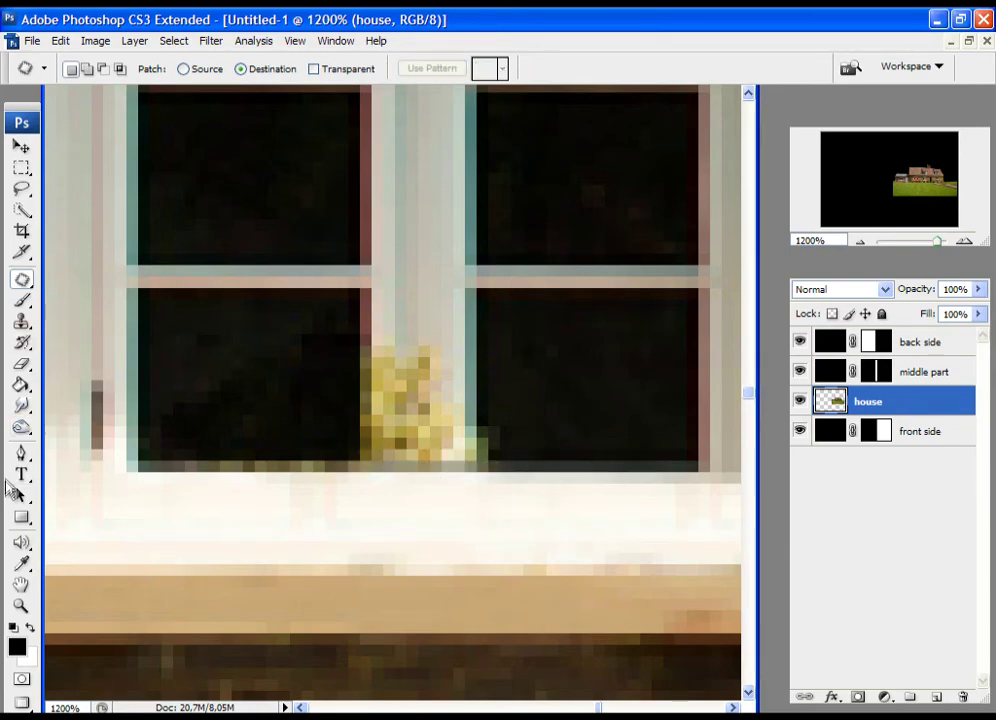
Step: Clone the clean upper part of the mullion between the middle and right panes down over the foliage
left_click(22, 321)
left_click(434, 244, "alt")
mouse_move(436, 385)
left_mouse_down()
mouse_move(438, 422)
mouse_move(441, 406)
left_mouse_up()
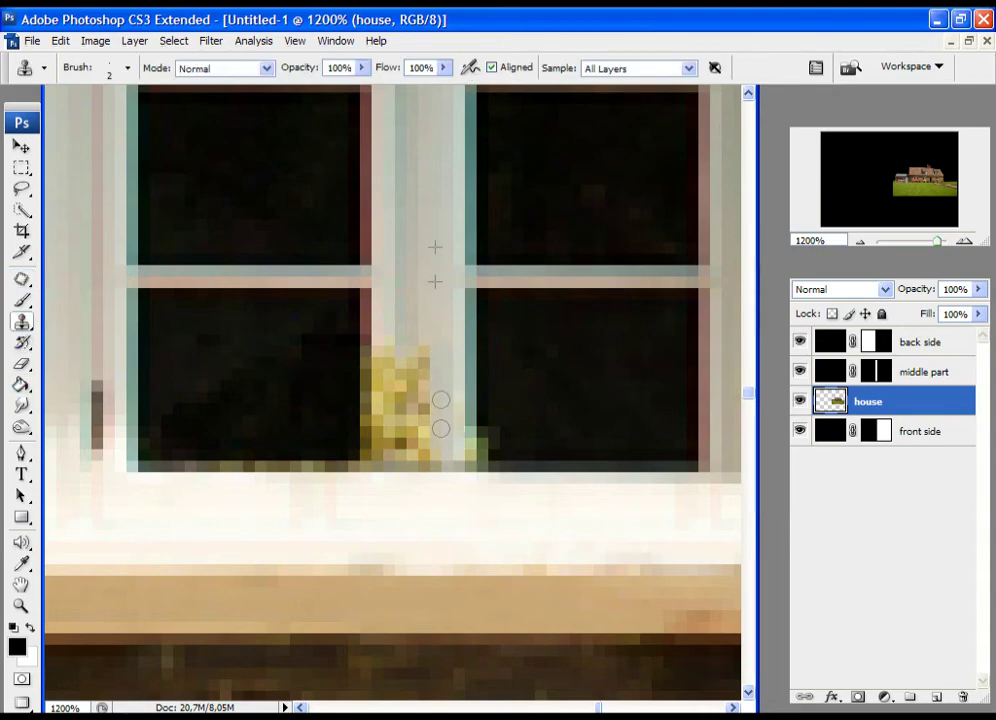
left_click_drag(428, 372, 425, 427)
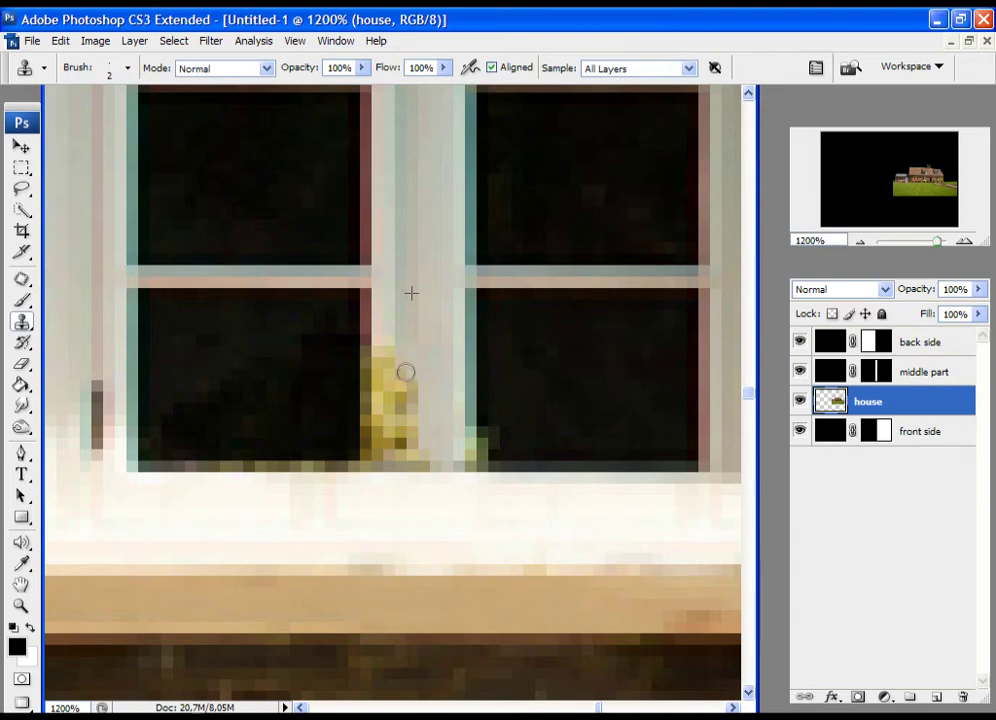
left_click_drag(405, 358, 405, 440)
left_click(387, 249, "alt")
mouse_move(389, 337)
left_mouse_down()
mouse_move(393, 440)
mouse_move(391, 429)
left_mouse_up()
left_click(389, 281, "alt")
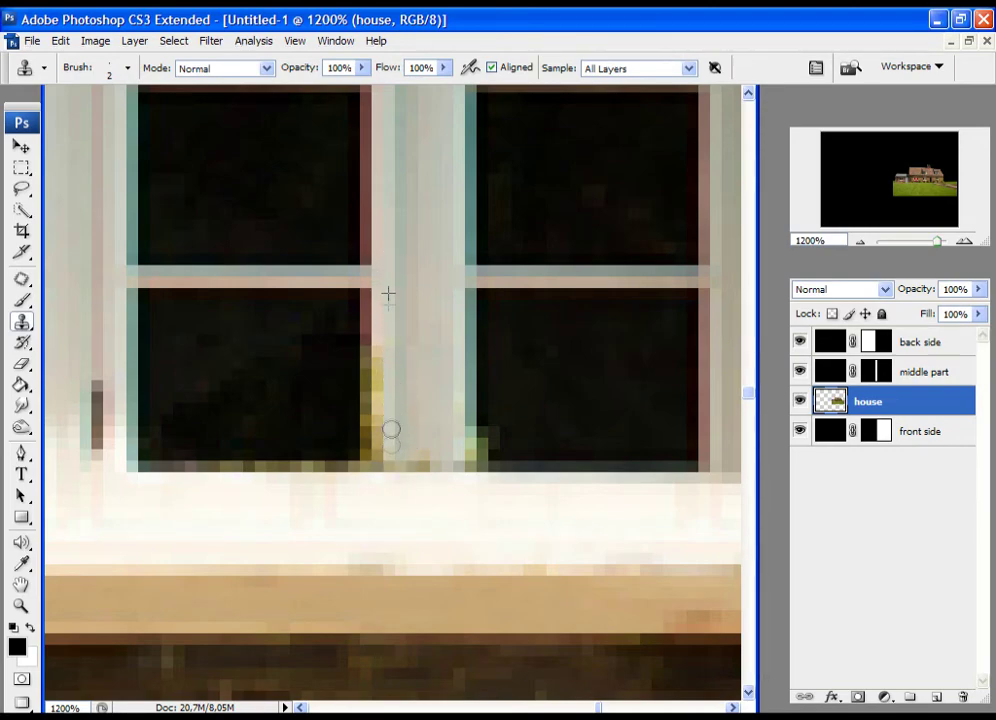
Step: Clone the mullion's left edge and the middle pane's reddish border over the remaining foliage with a 1 px brush
key("alt+space")
left_click(22, 606)
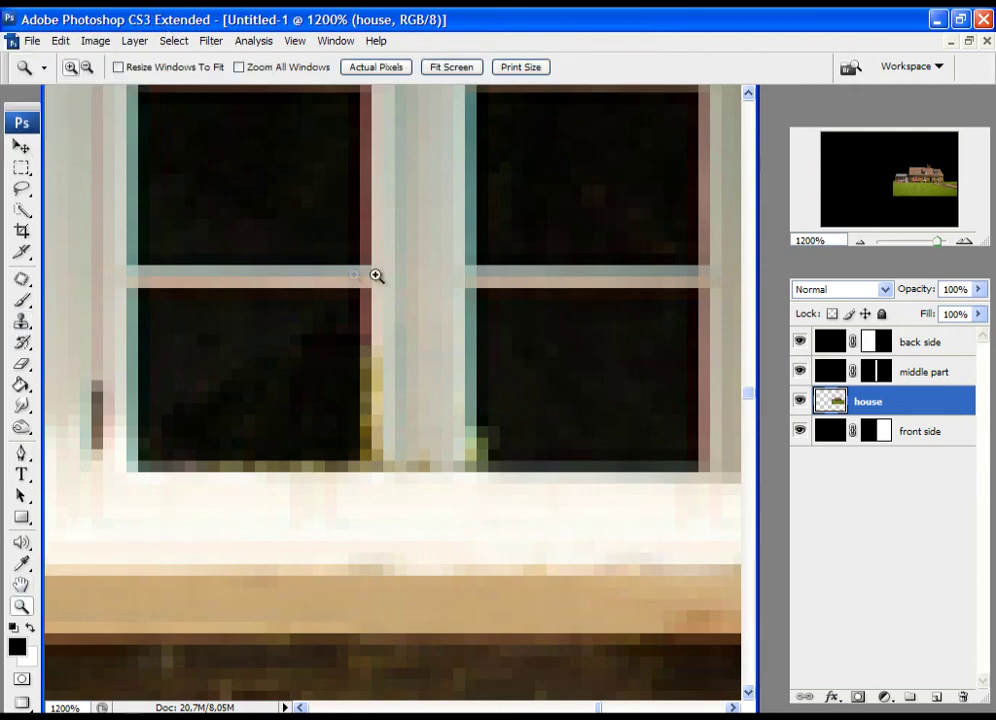
left_click_drag(359, 295, 498, 467)
mouse_move(301, 542)
left_mouse_down()
mouse_move(334, 531)
mouse_move(348, 493)
mouse_move(399, 496)
mouse_move(401, 628)
mouse_move(488, 251)
mouse_move(452, 120)
left_mouse_up()
left_click(22, 321)
right_click(359, 271)
left_click(379, 311)
left_click(389, 246, "alt")
left_click_drag(389, 278, 400, 259)
left_click_drag(394, 350, 391, 391)
left_click(392, 328, "alt")
mouse_move(392, 440)
left_mouse_down()
mouse_move(390, 494)
mouse_move(390, 452)
mouse_move(391, 473)
left_mouse_up()
left_click(391, 214, "alt")
left_click(392, 398, "alt")
left_click(391, 254, "alt")
mouse_move(391, 400)
left_mouse_down()
mouse_move(396, 553)
mouse_move(392, 228)
mouse_move(369, 500)
mouse_move(393, 568)
mouse_move(392, 537)
mouse_move(394, 575)
mouse_move(421, 559)
mouse_move(394, 485)
mouse_move(391, 608)
left_mouse_up()
Step: Clone the teal frame edge and dark glass over the green pixels at the right pane's lower-left corner
left_click_drag(557, 311, 345, 428)
key("z")
left_click(447, 374, "alt")
left_click(445, 373, "alt")
left_click_drag(400, 356, 475, 490)
left_click_drag(470, 325, 421, 355)
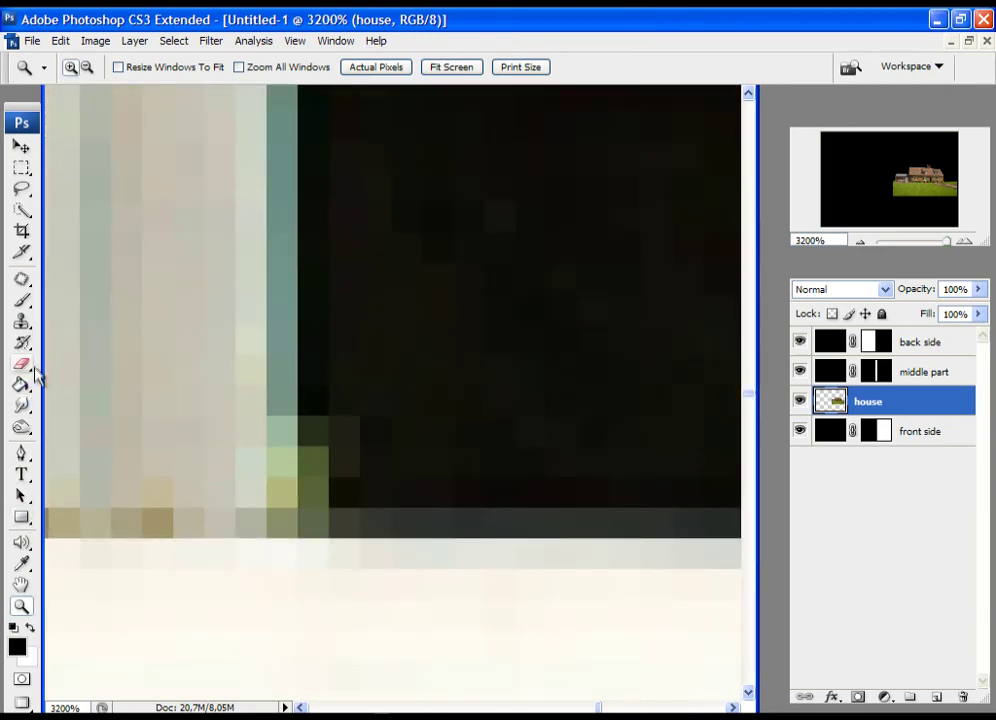
left_click(23, 323)
left_click_drag(522, 335, 482, 404)
mouse_move(500, 269)
left_mouse_down()
mouse_move(484, 229)
mouse_move(505, 283)
left_mouse_up()
key("z")
left_click(352, 400, "alt")
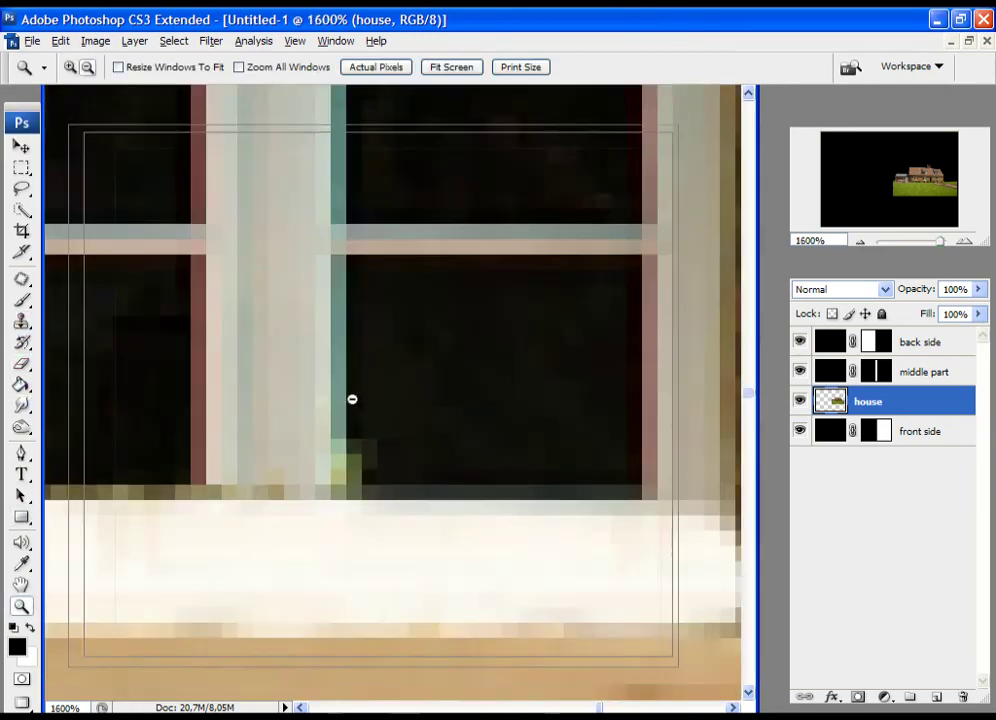
left_click(348, 395, "alt")
left_click(22, 321)
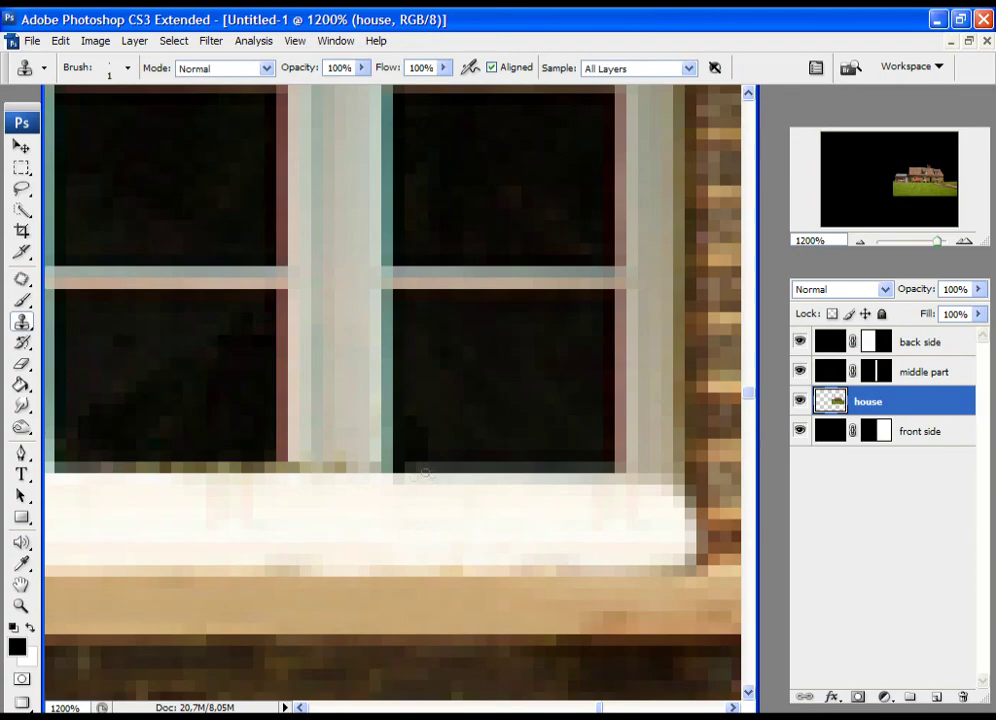
left_click_drag(234, 327, 380, 258)
Step: Patch the bottom edge of the middle pane with the grey strip from the left pane's bottom edge, and deselect
key("z")
left_click(385, 377, "alt")
left_click(380, 378, "alt")
left_click(316, 382, "alt")
left_click(345, 394, "alt")
left_click(395, 415, "alt")
left_click_drag(360, 371, 523, 421)
left_click_drag(302, 436, 570, 478)
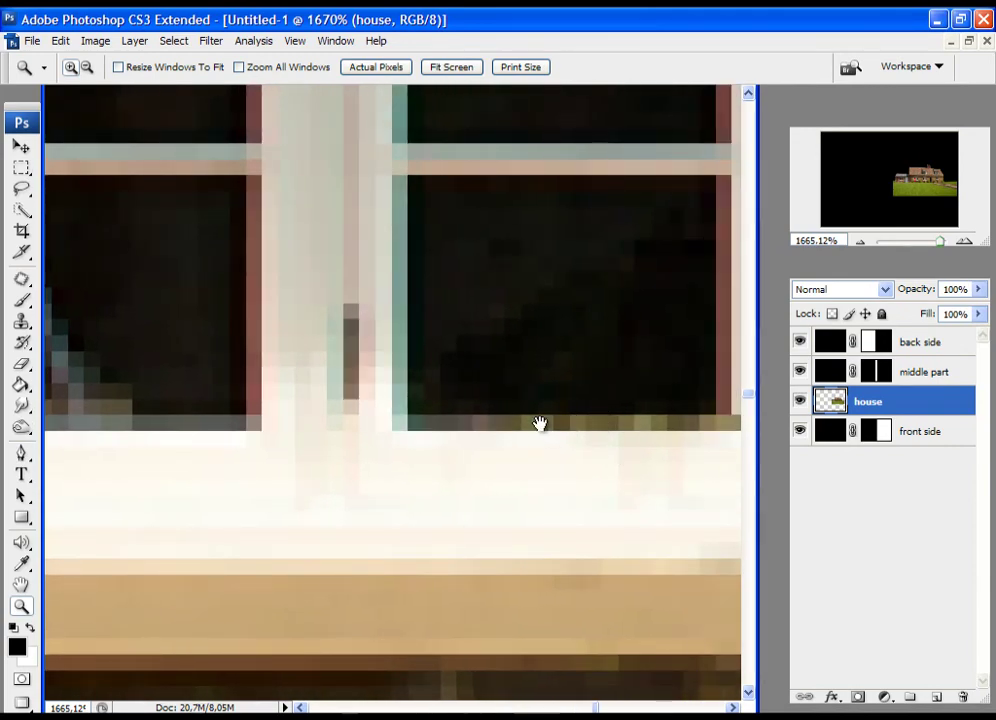
left_click_drag(490, 425, 578, 422)
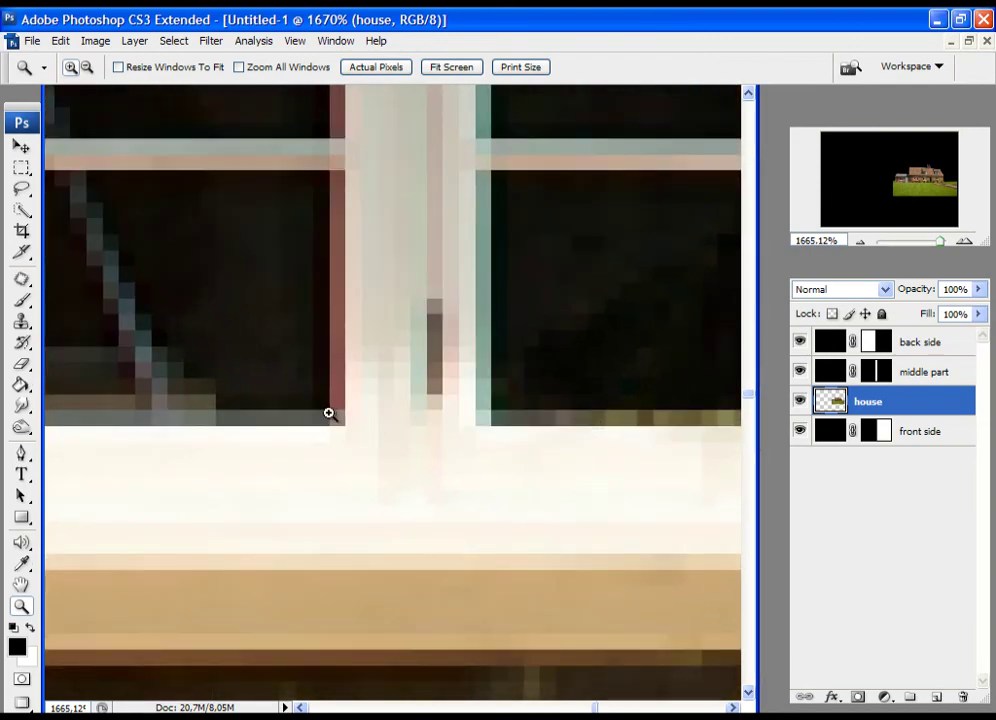
left_click_drag(160, 378, 277, 342)
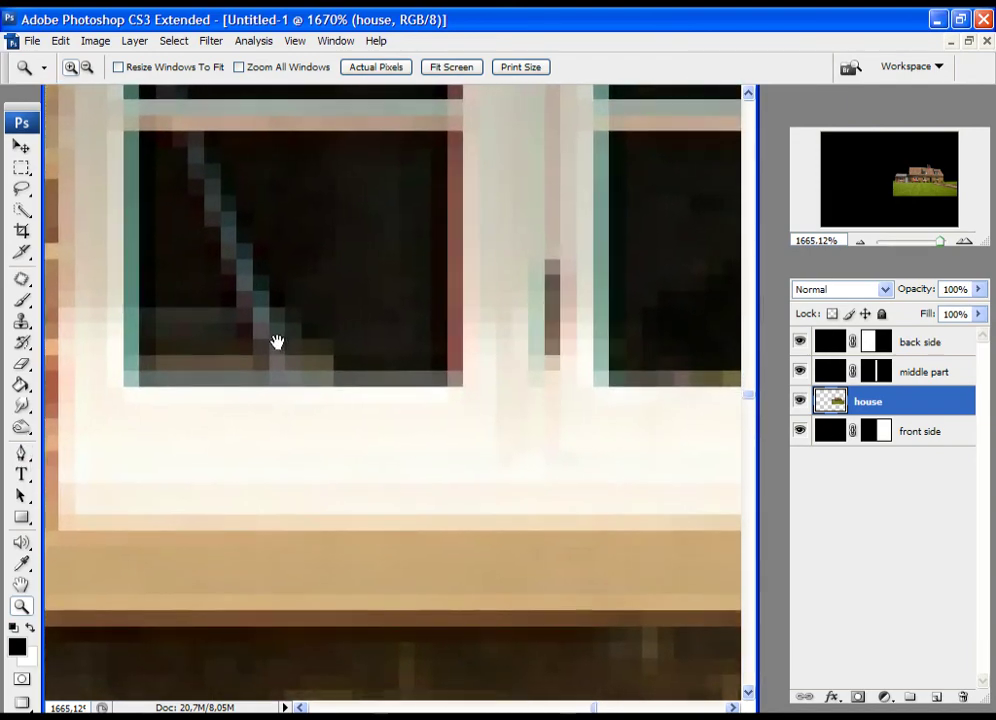
left_click(25, 284)
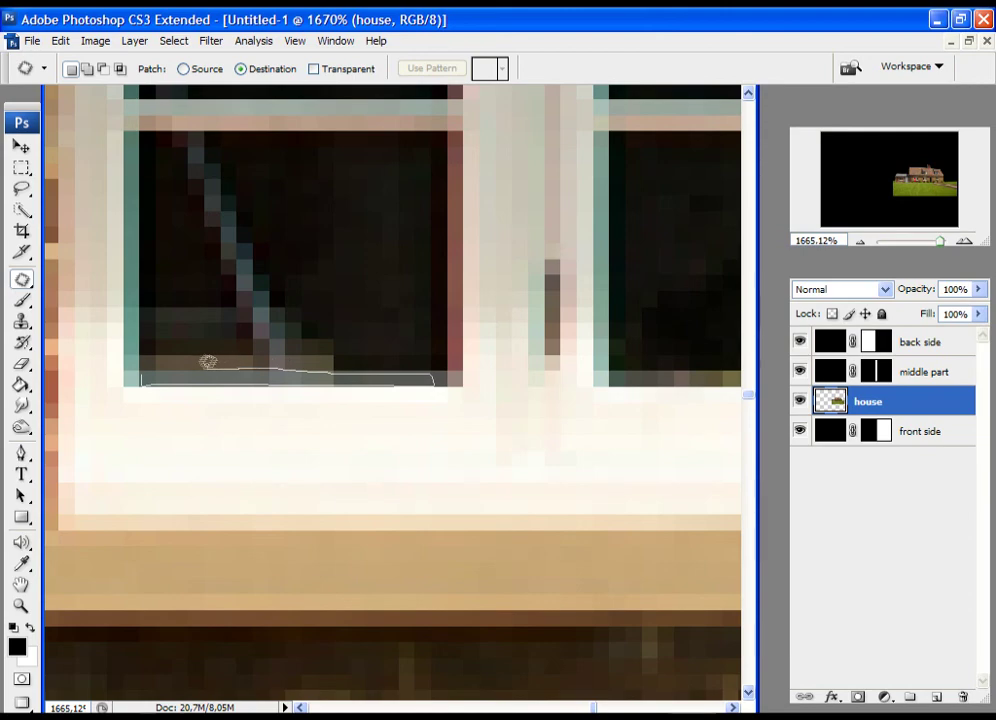
left_click_drag(147, 364, 142, 380)
mouse_move(408, 458)
left_mouse_down()
mouse_move(335, 478)
mouse_move(208, 445)
left_mouse_up()
left_click_drag(89, 384, 577, 382)
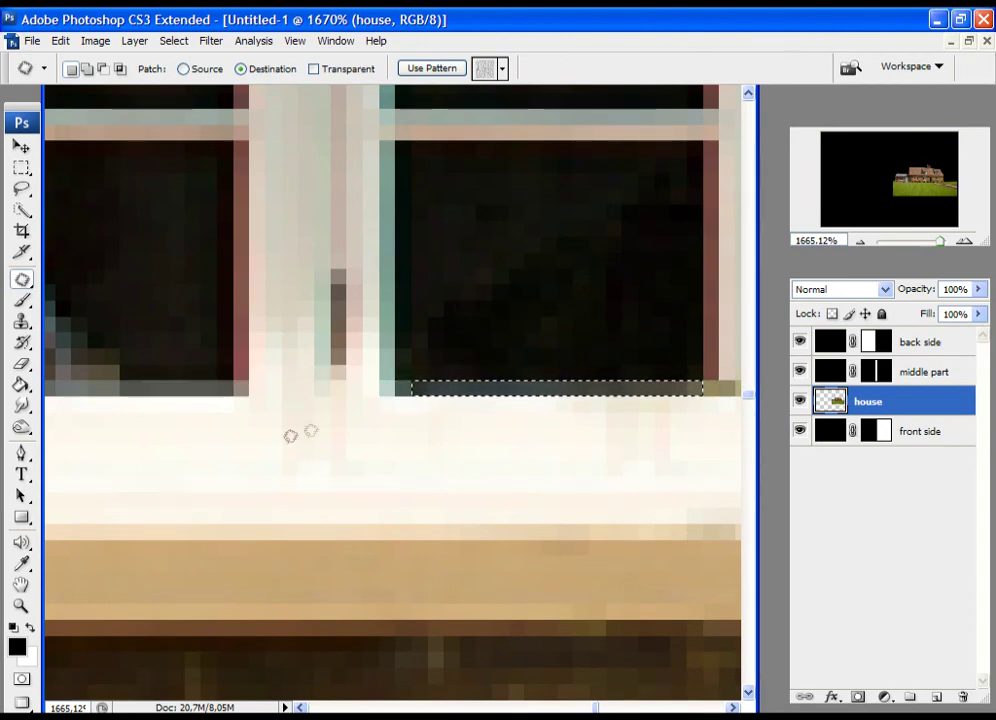
left_click_drag(279, 409, 380, 403)
key("ctrl+d")
Step: Patch the middle pane's bottom edge once more with the left pane's grey strip to remove the yellowish tint
left_click_drag(316, 425, 403, 419)
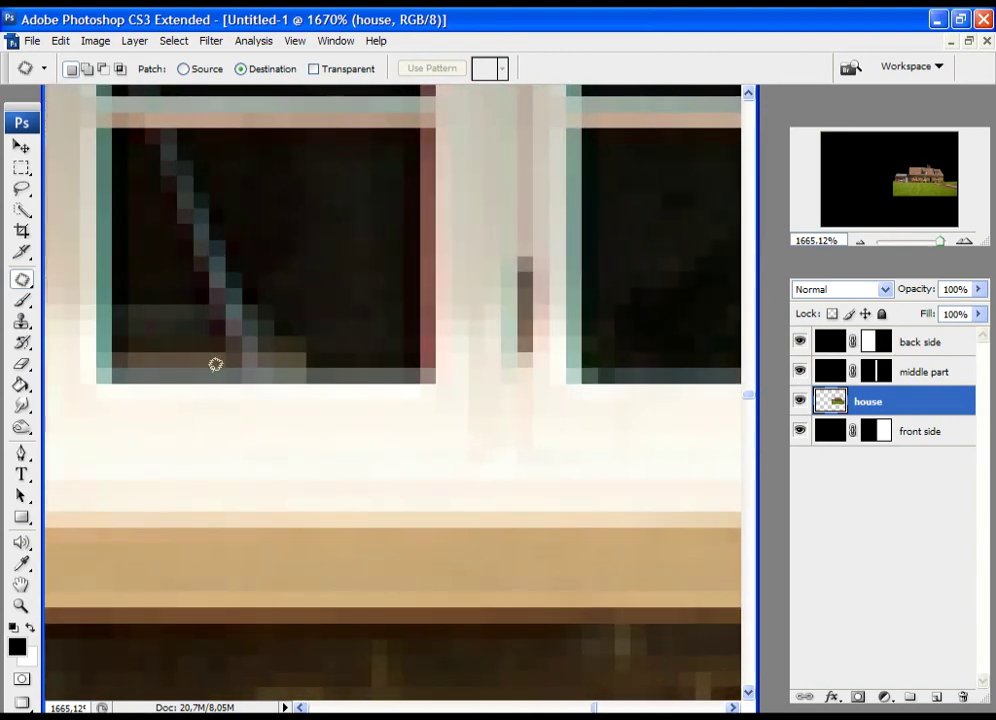
left_click_drag(121, 374, 230, 374)
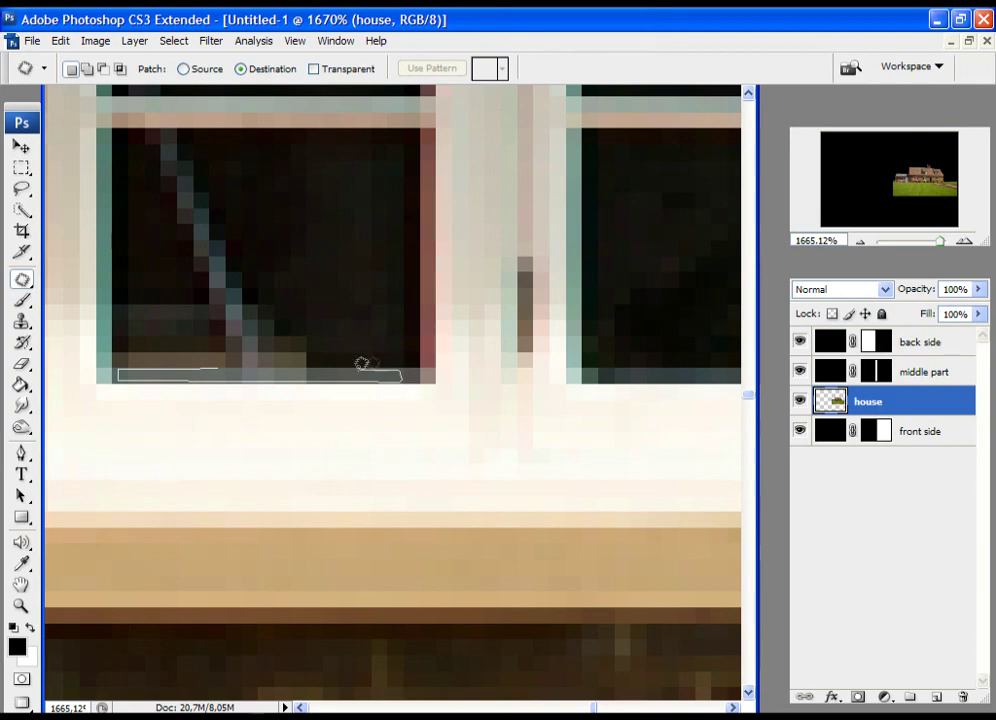
left_click_drag(228, 364, 226, 372)
left_click_drag(436, 454, 271, 458)
left_click_drag(143, 378, 626, 389)
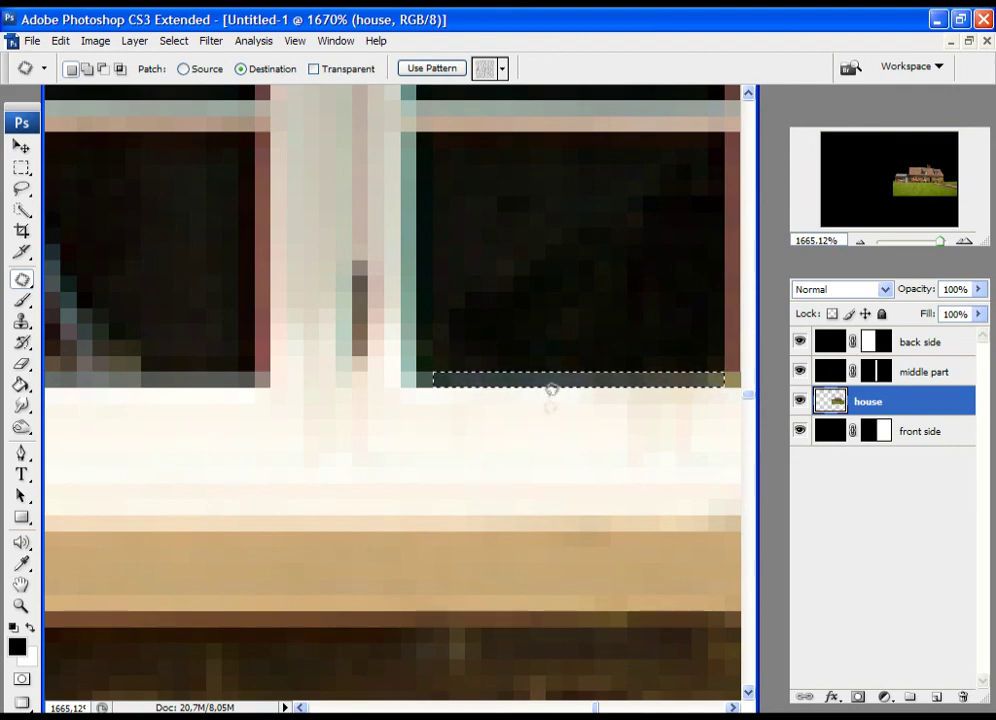
left_click(555, 330)
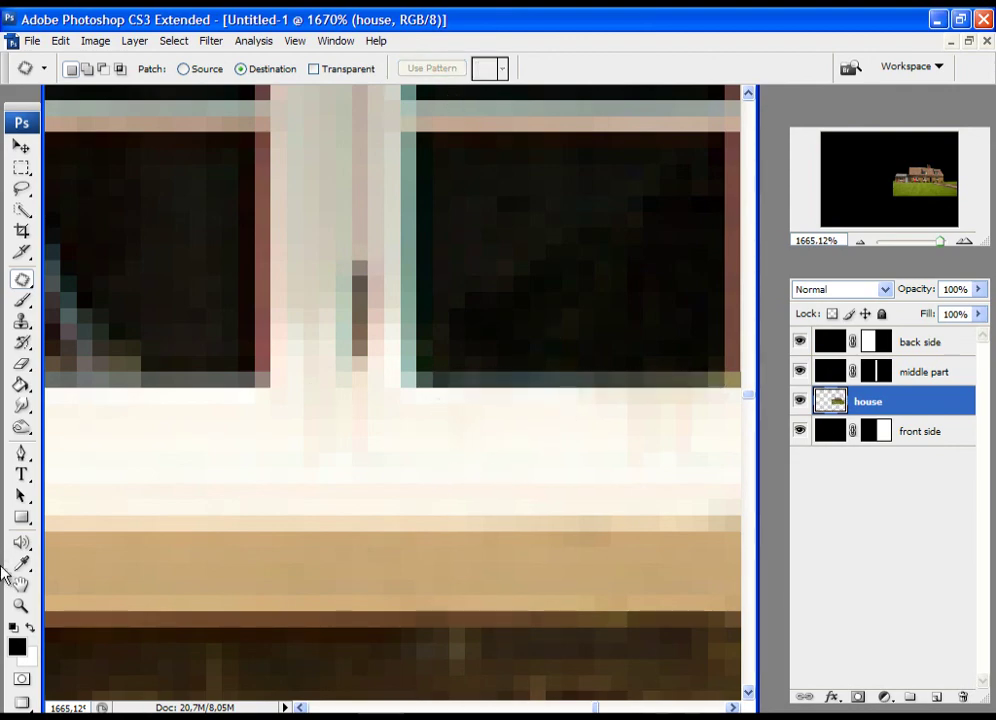
Step: Check the retouched window in a wider view of the house
left_click(21, 605)
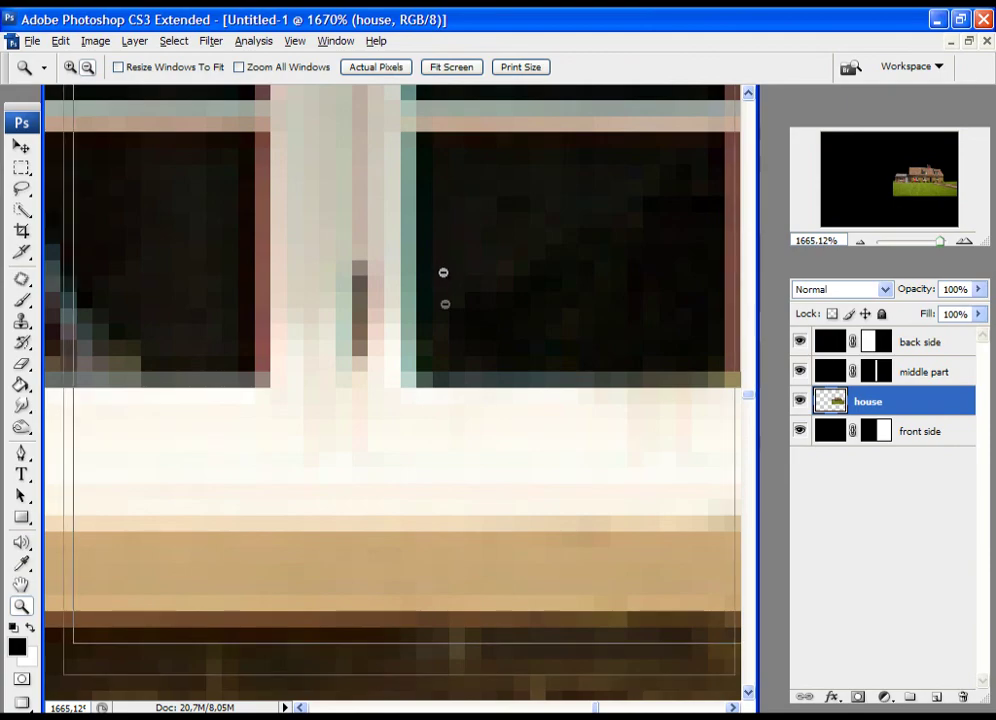
left_click(352, 420, "alt")
left_click(345, 428, "alt")
left_click(345, 429, "alt")
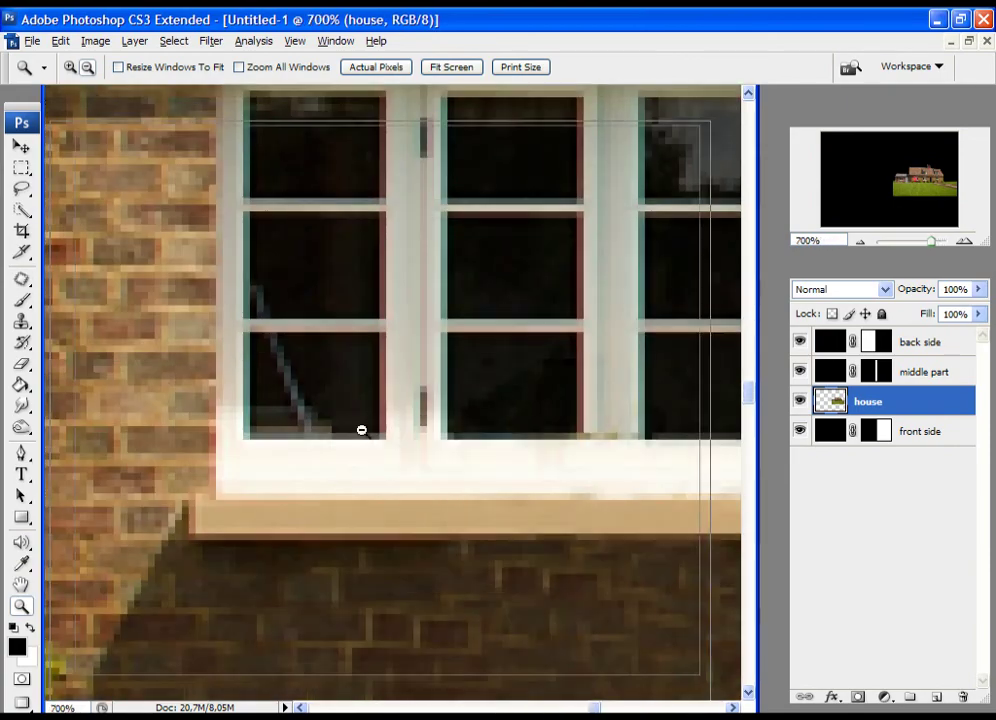
left_click(375, 436, "alt")
left_click(391, 456, "alt")
left_click(391, 456, "alt")
left_click(371, 482, "alt")
left_click(327, 538, "alt")
left_click(327, 538, "alt")
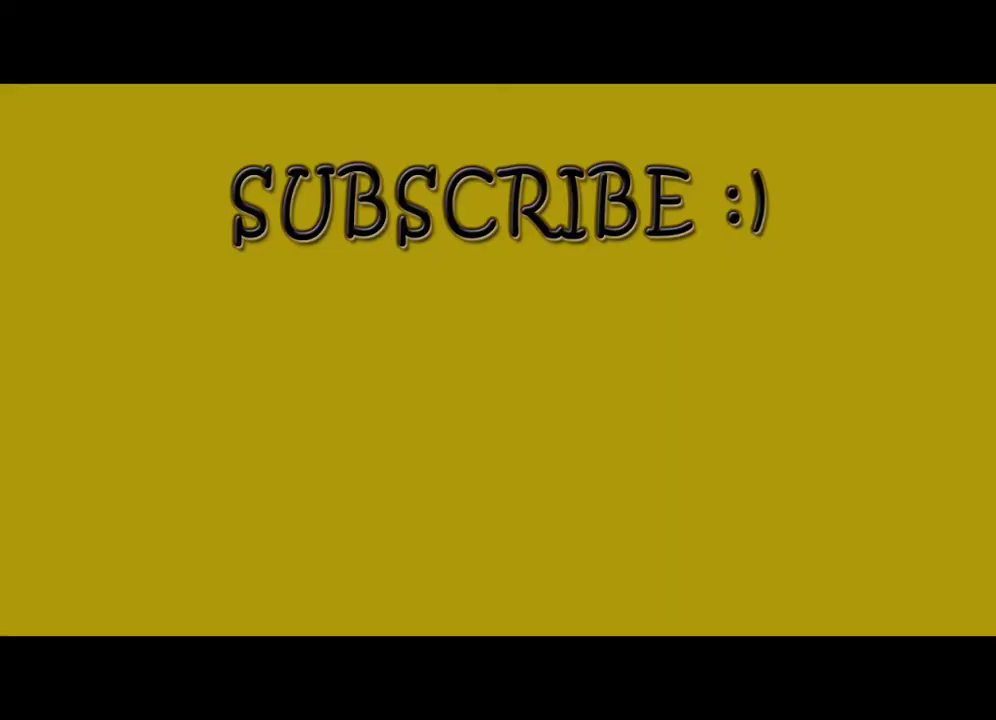